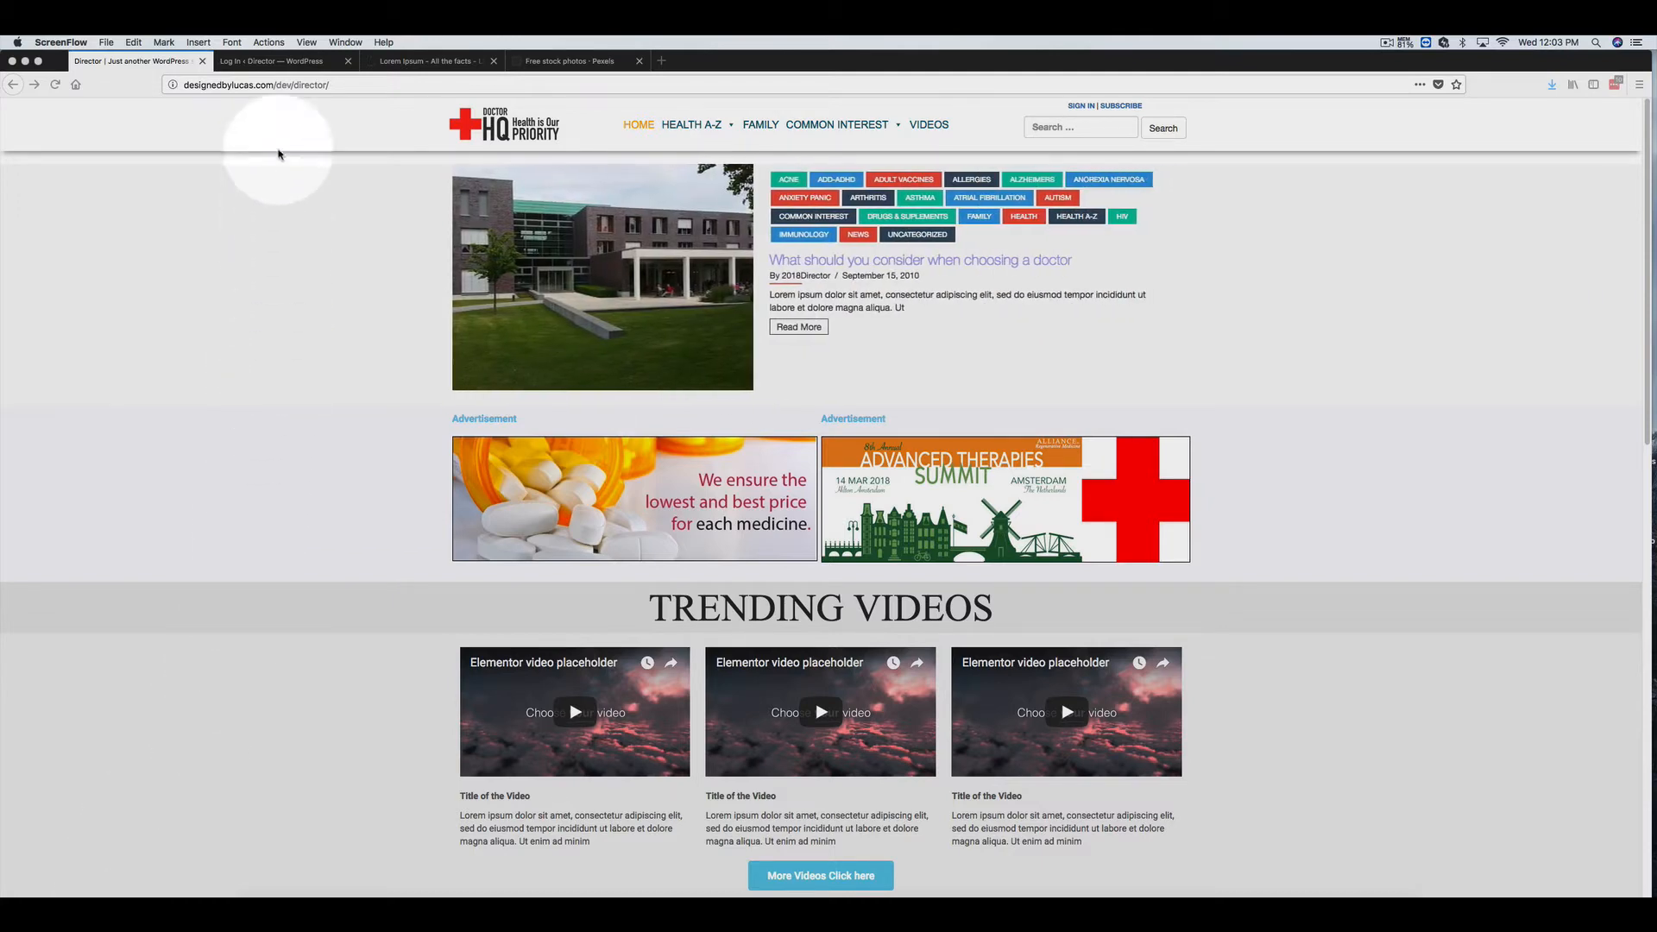
- Log in to the WordPress dashboard without saving the credentials in the browser and open the list of all posts
left_click(286, 69)
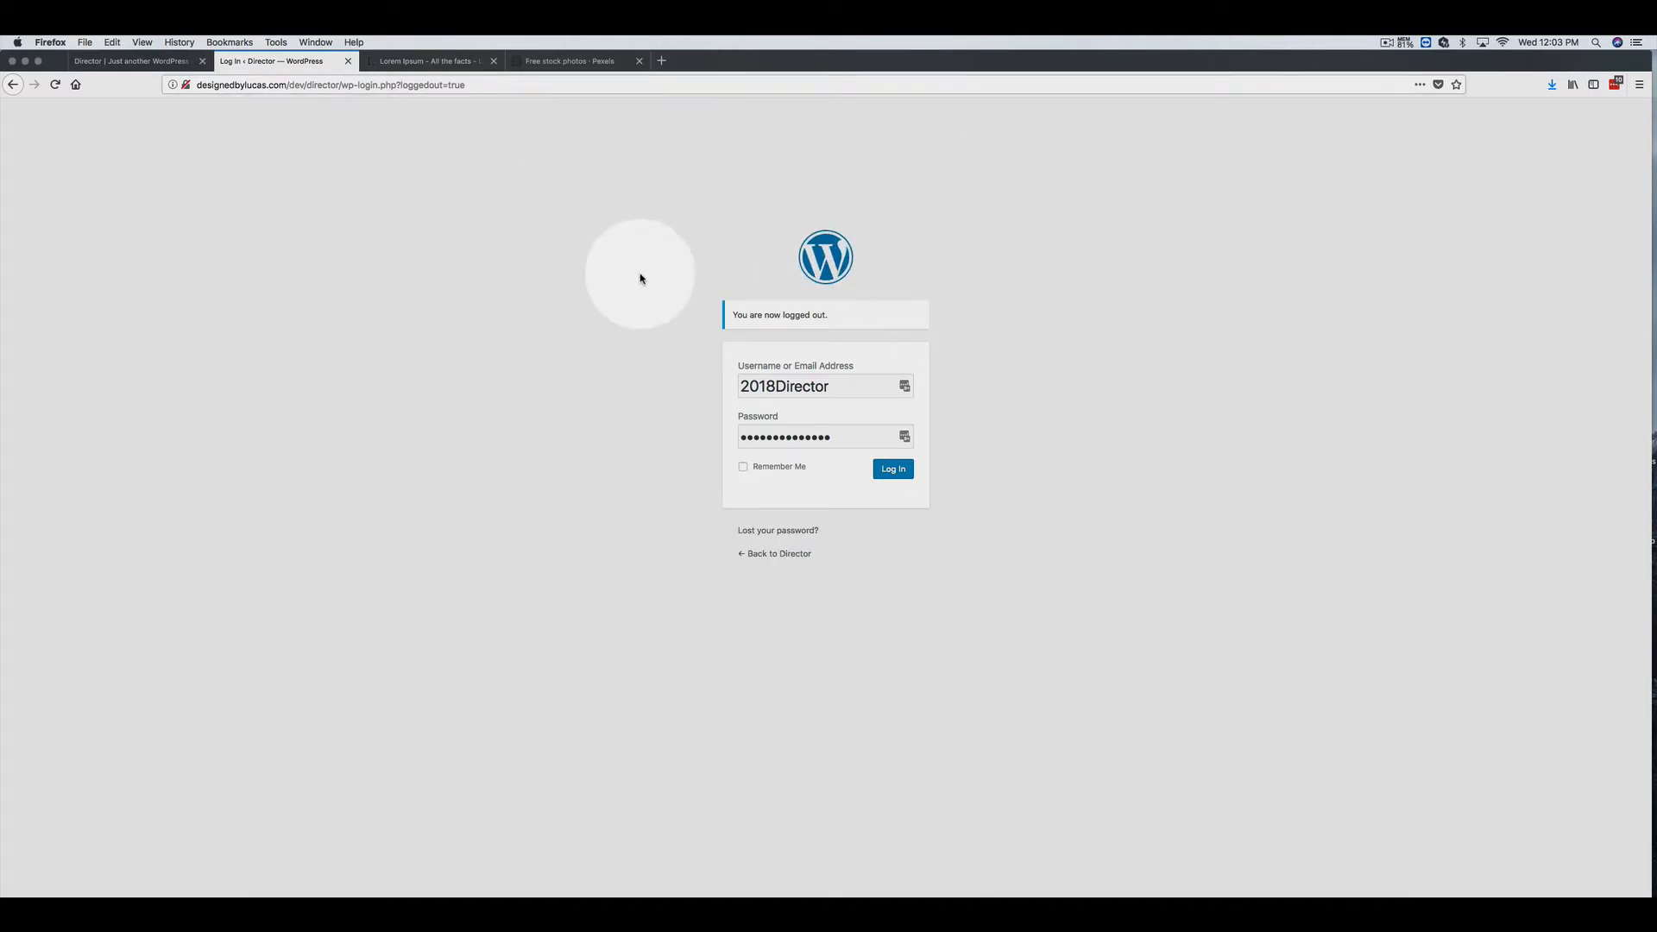
left_click(900, 474)
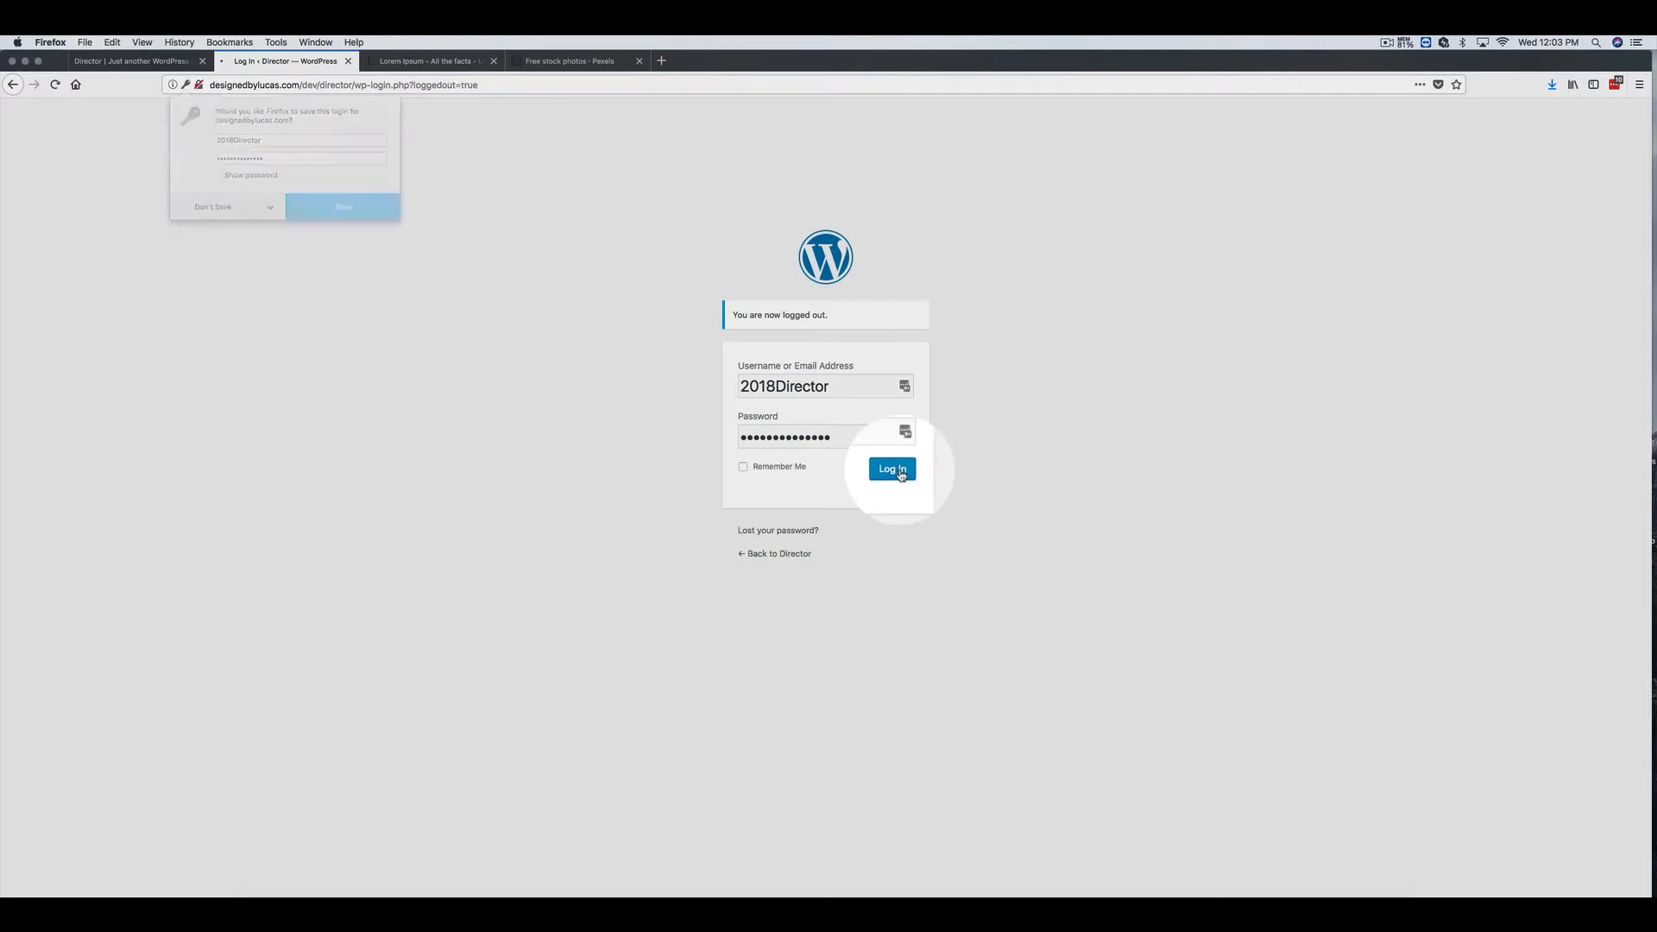
left_click(222, 215)
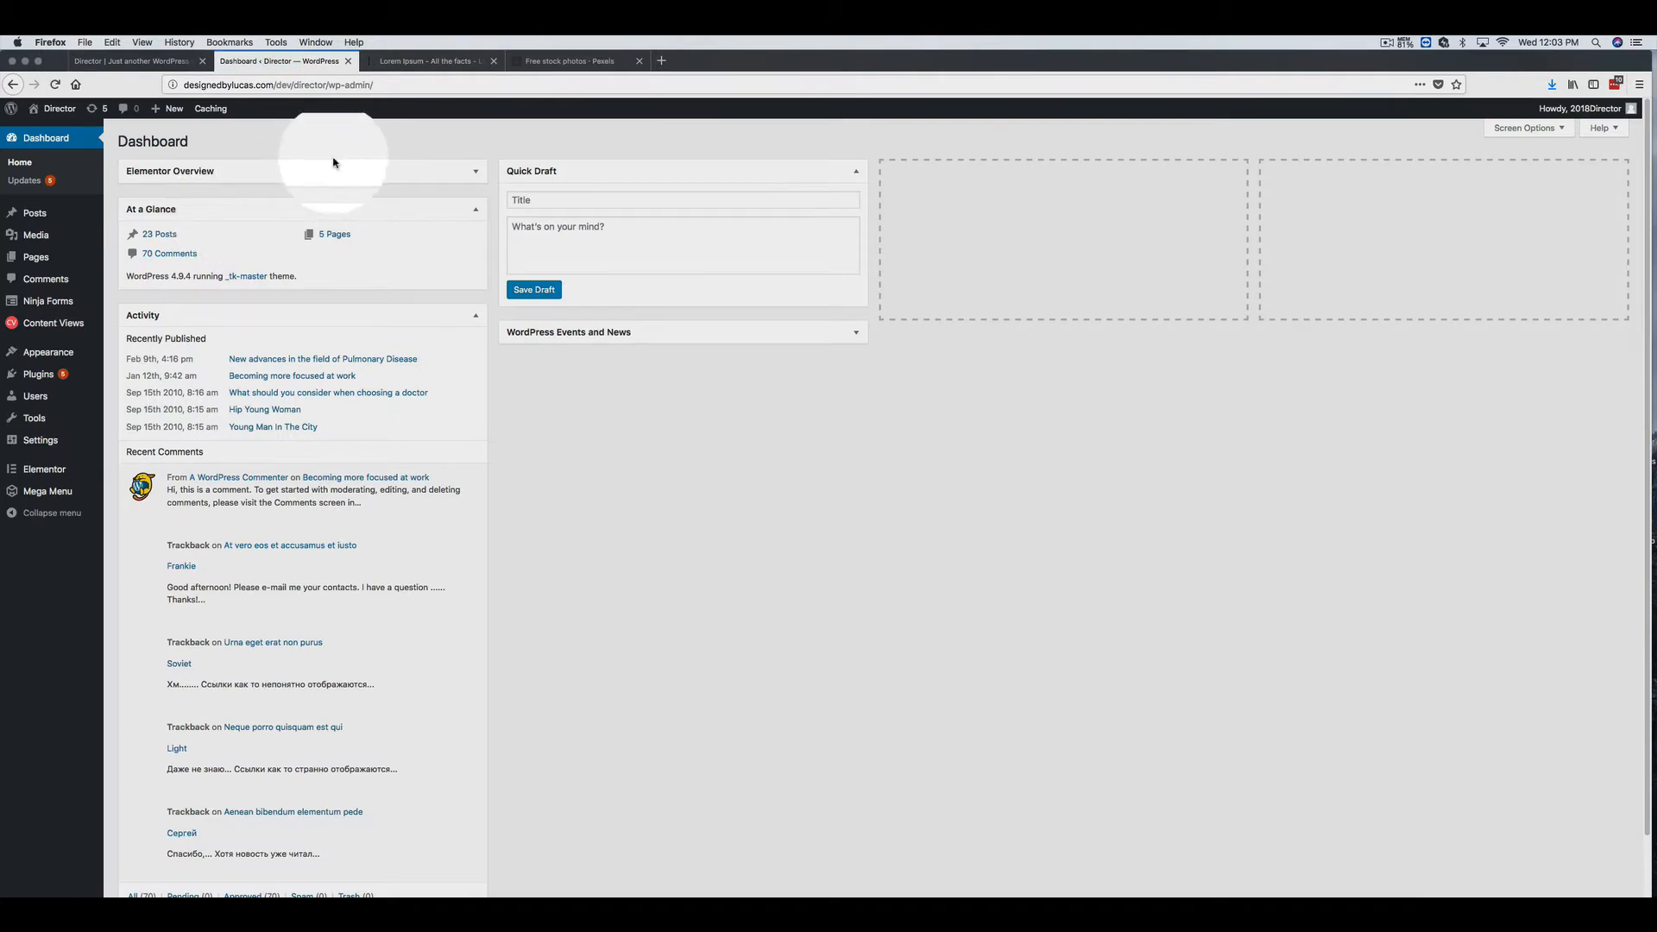
mouse_move(32, 218)
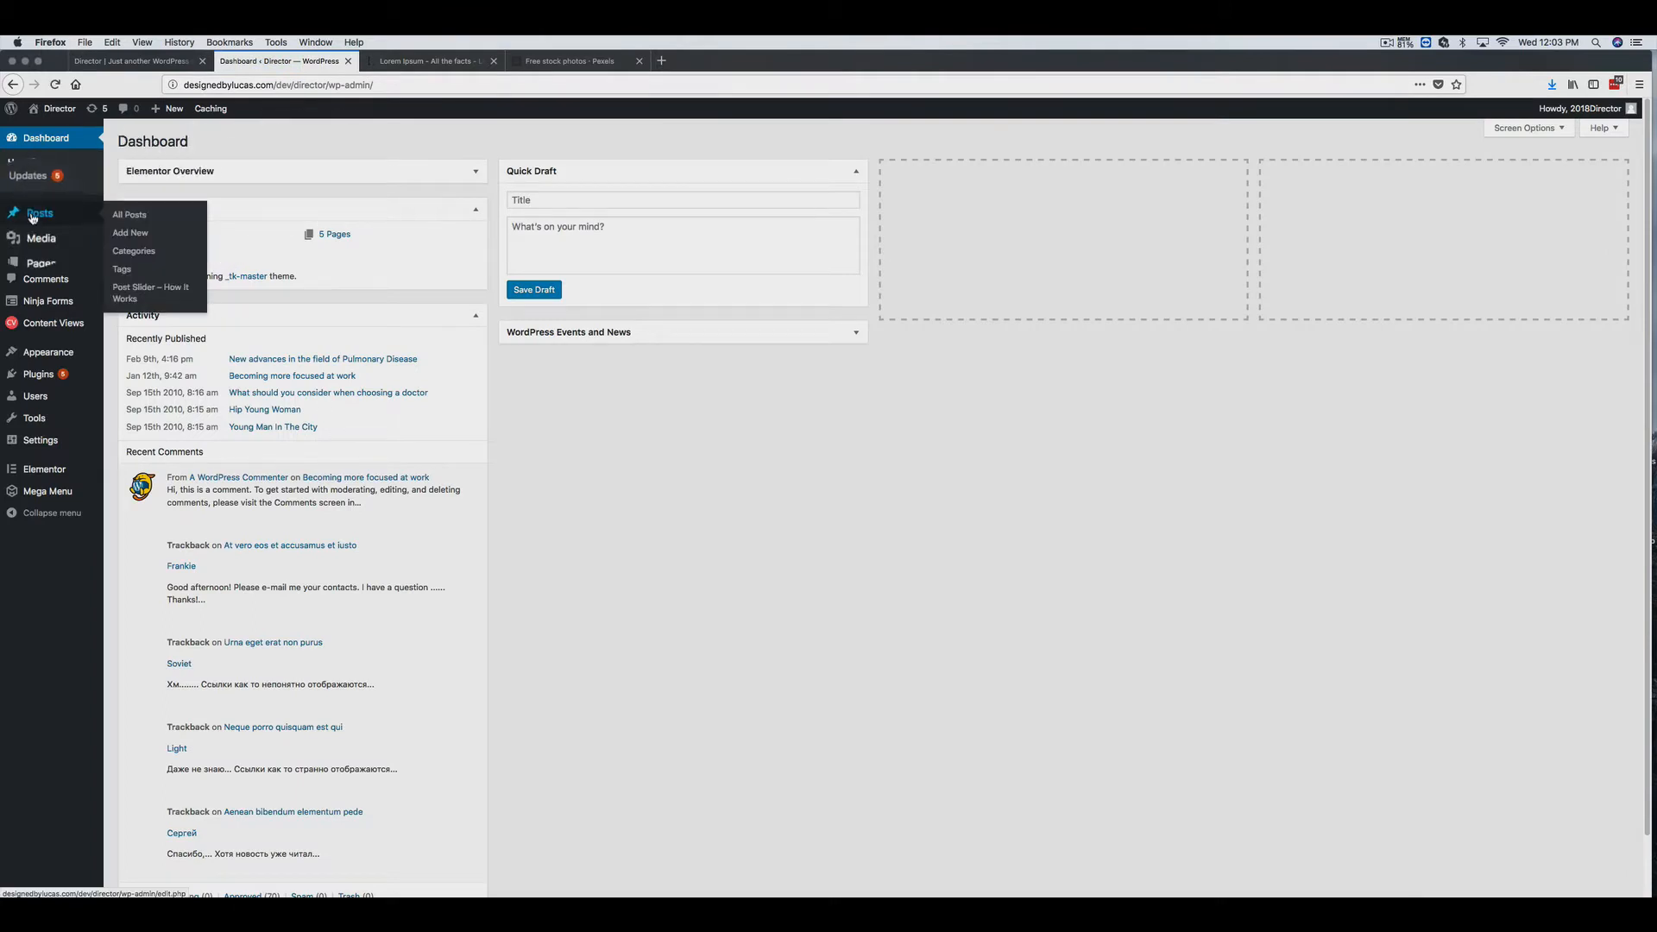
left_click(135, 218)
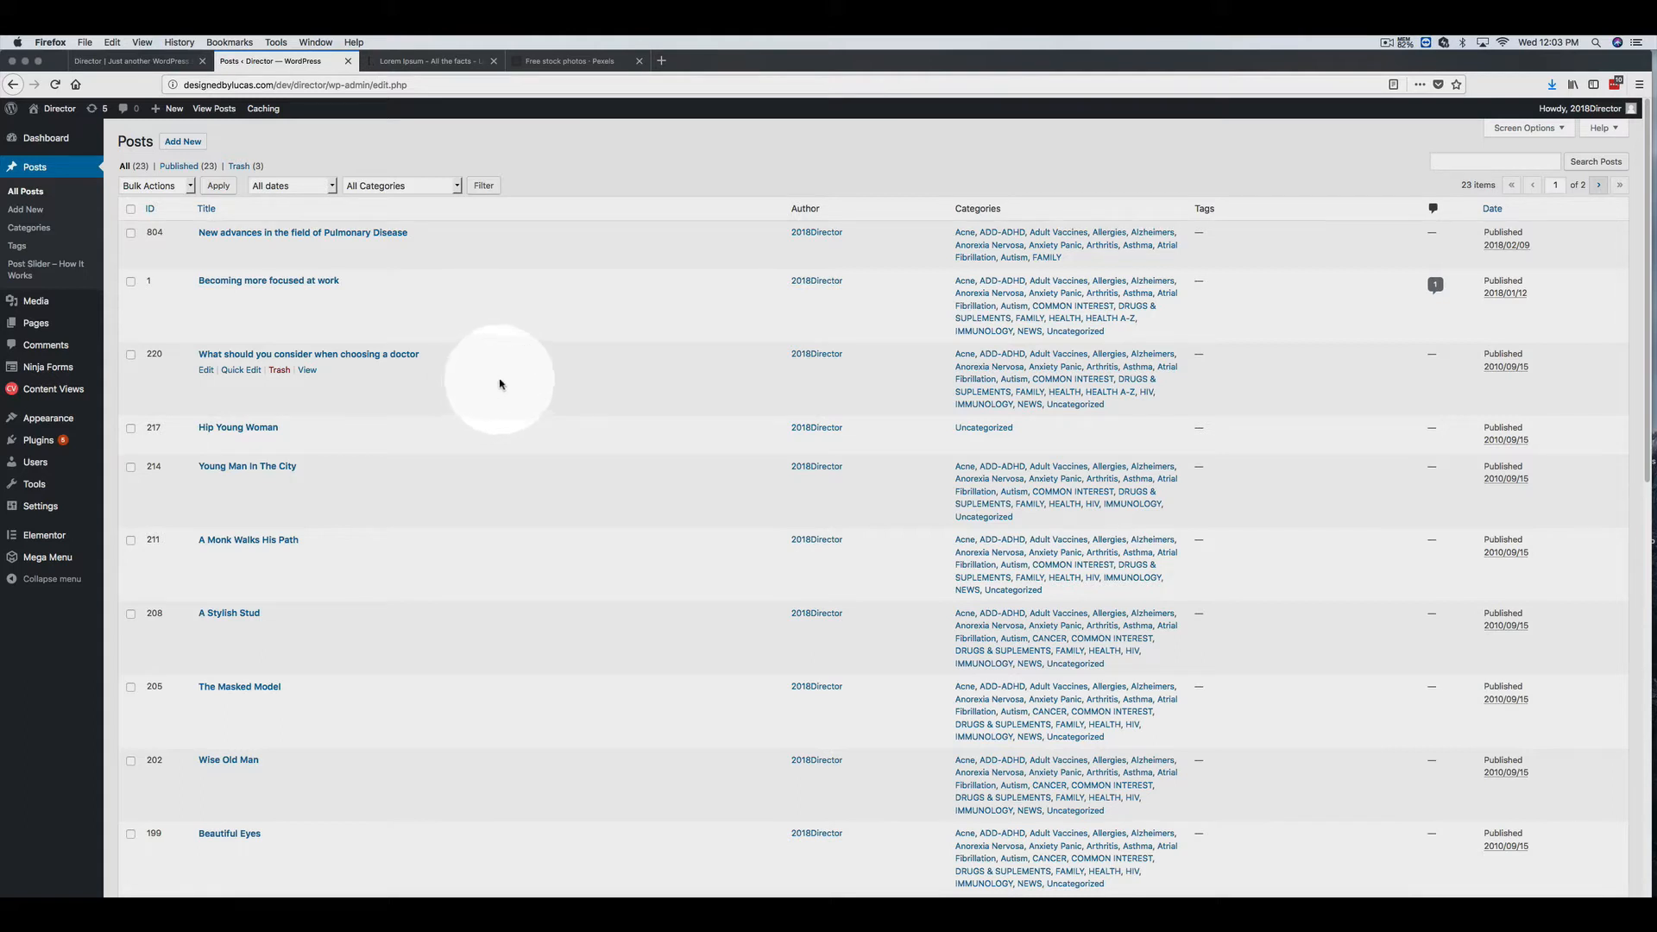
- Select all listed posts and choose the Move to Trash bulk action without applying it, clearing the selection again
left_click(130, 210)
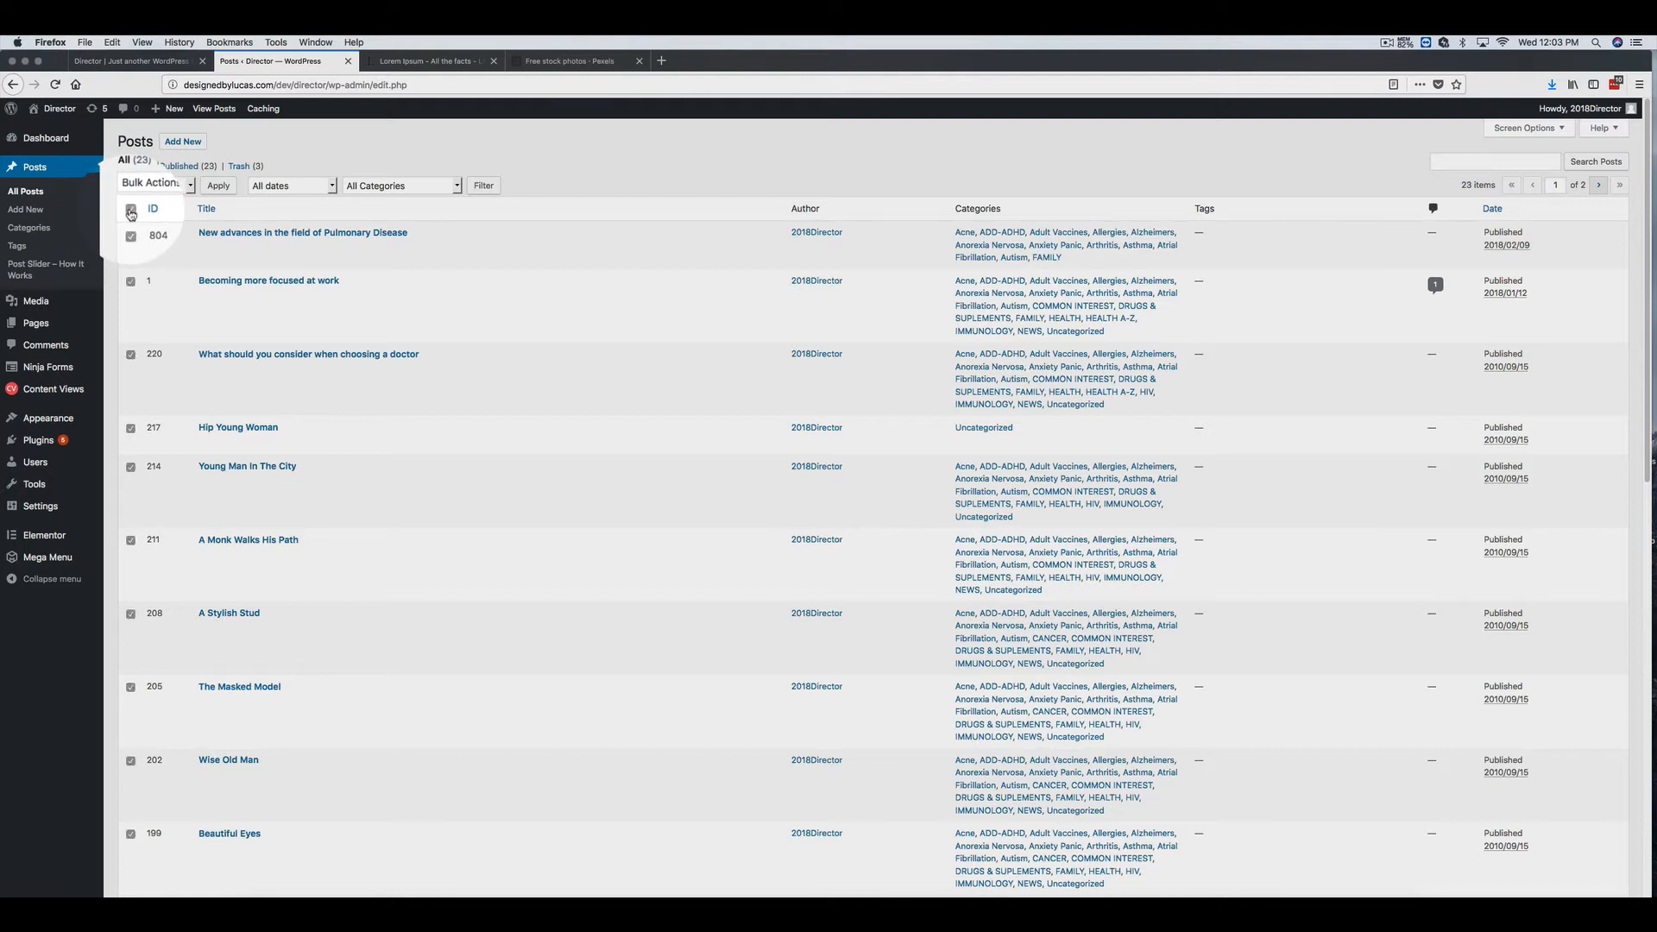
left_click(154, 184)
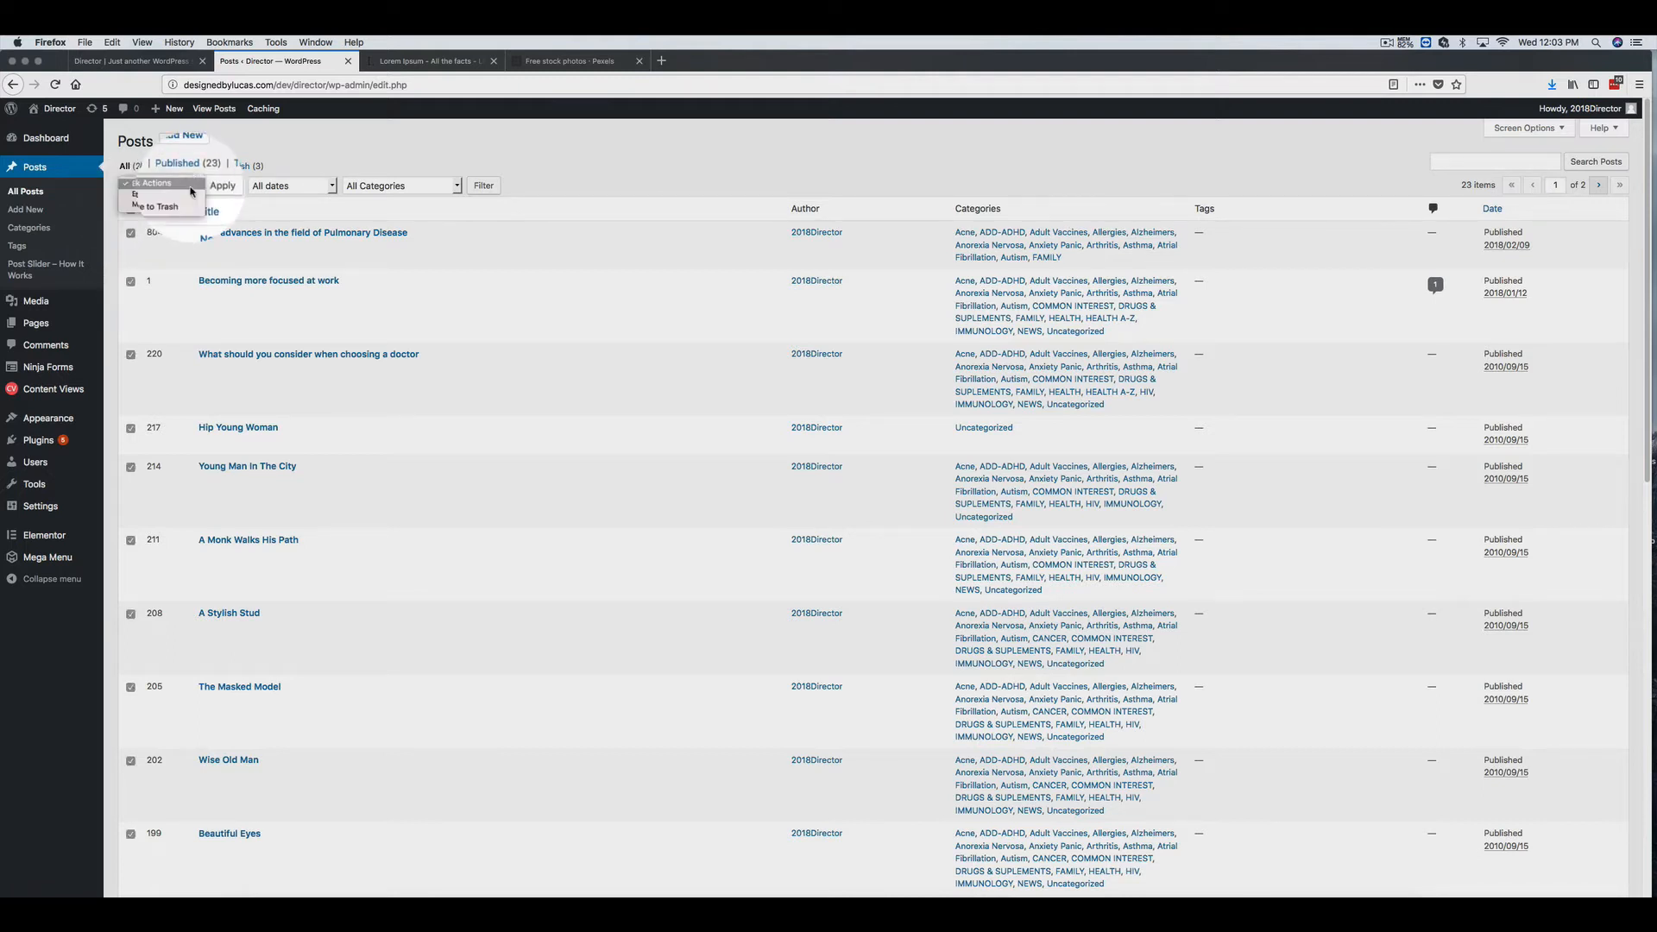
left_click(171, 206)
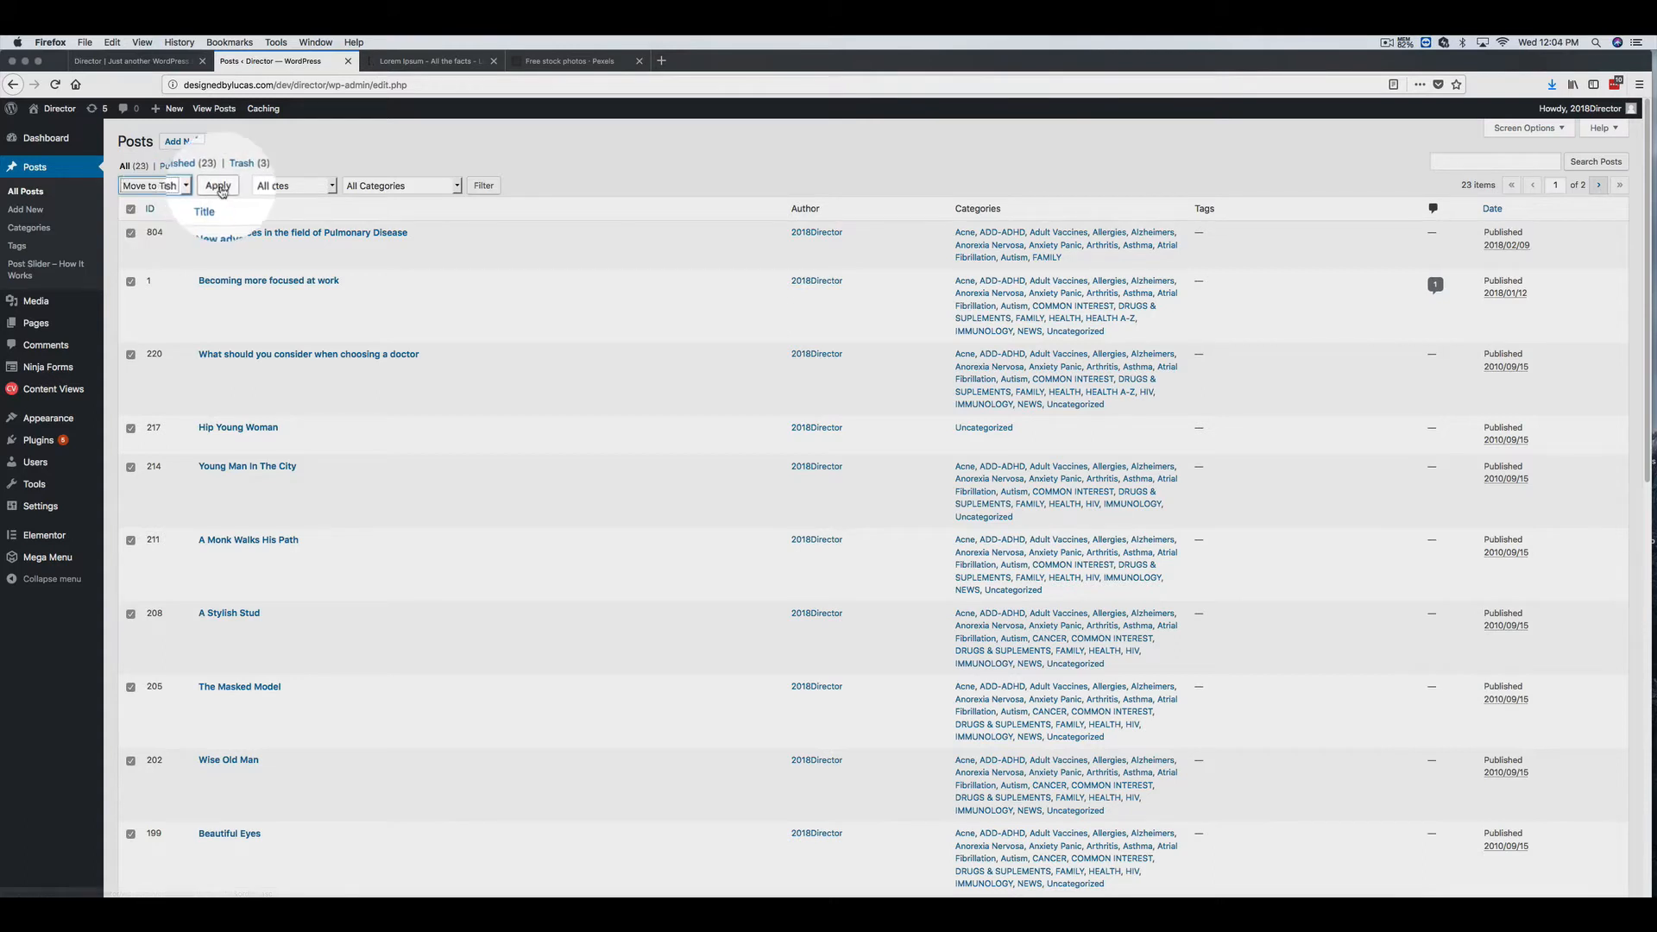
left_click(131, 211)
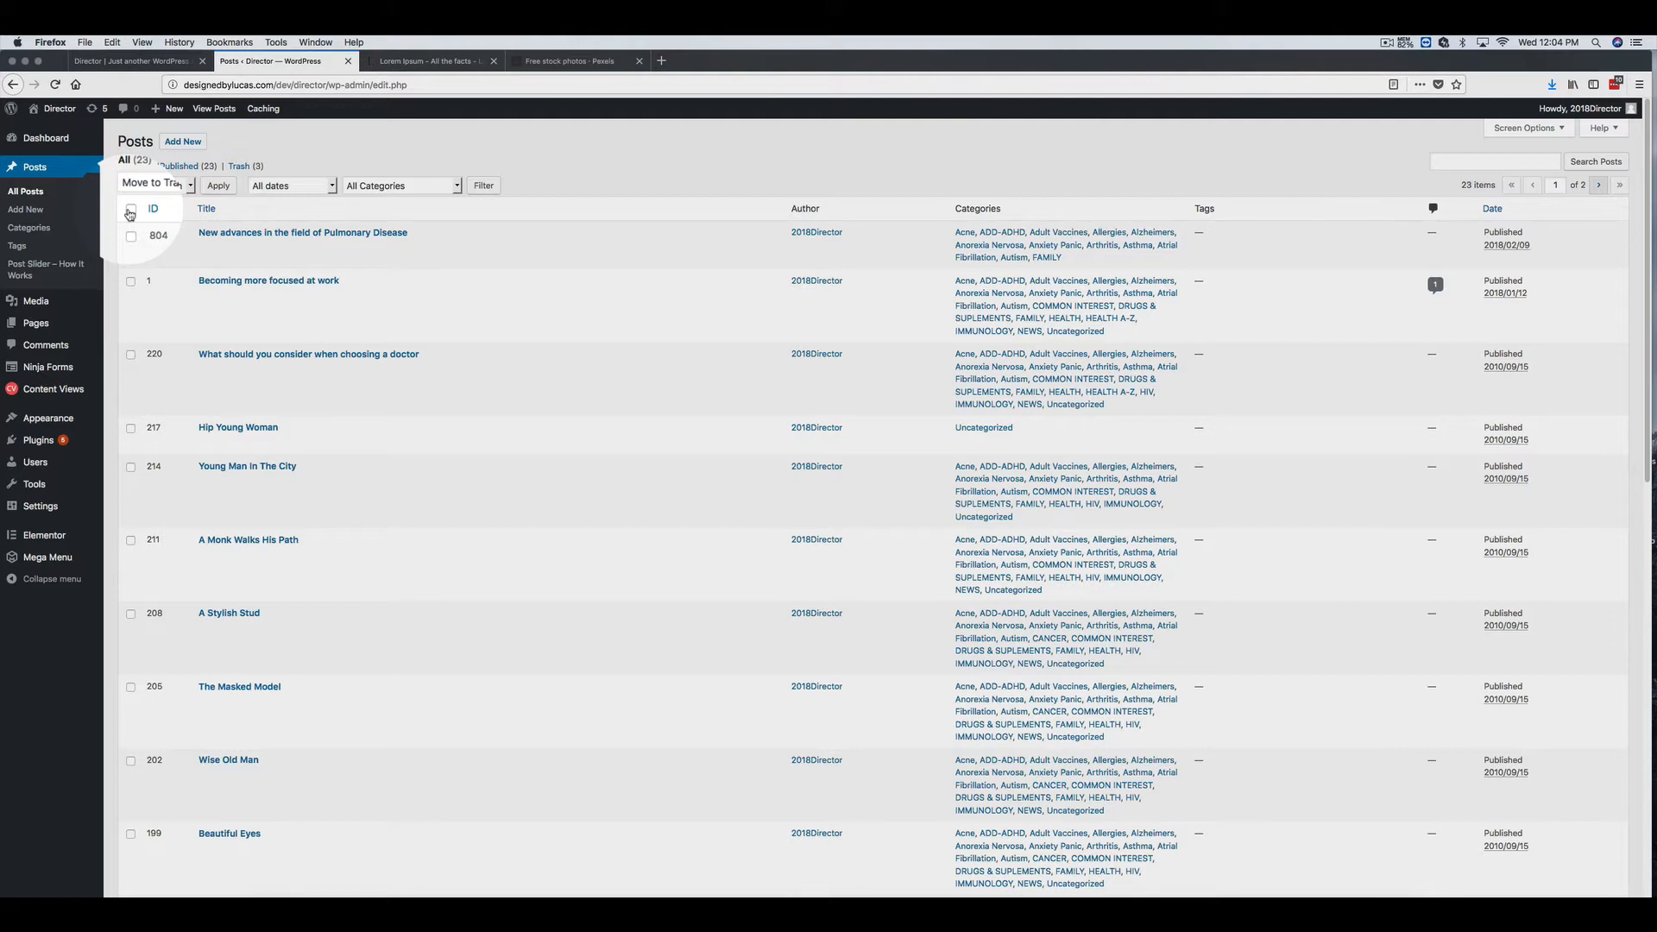
- Create a new post titled "This is my first article" and place the cursor in its empty body
left_click(183, 143)
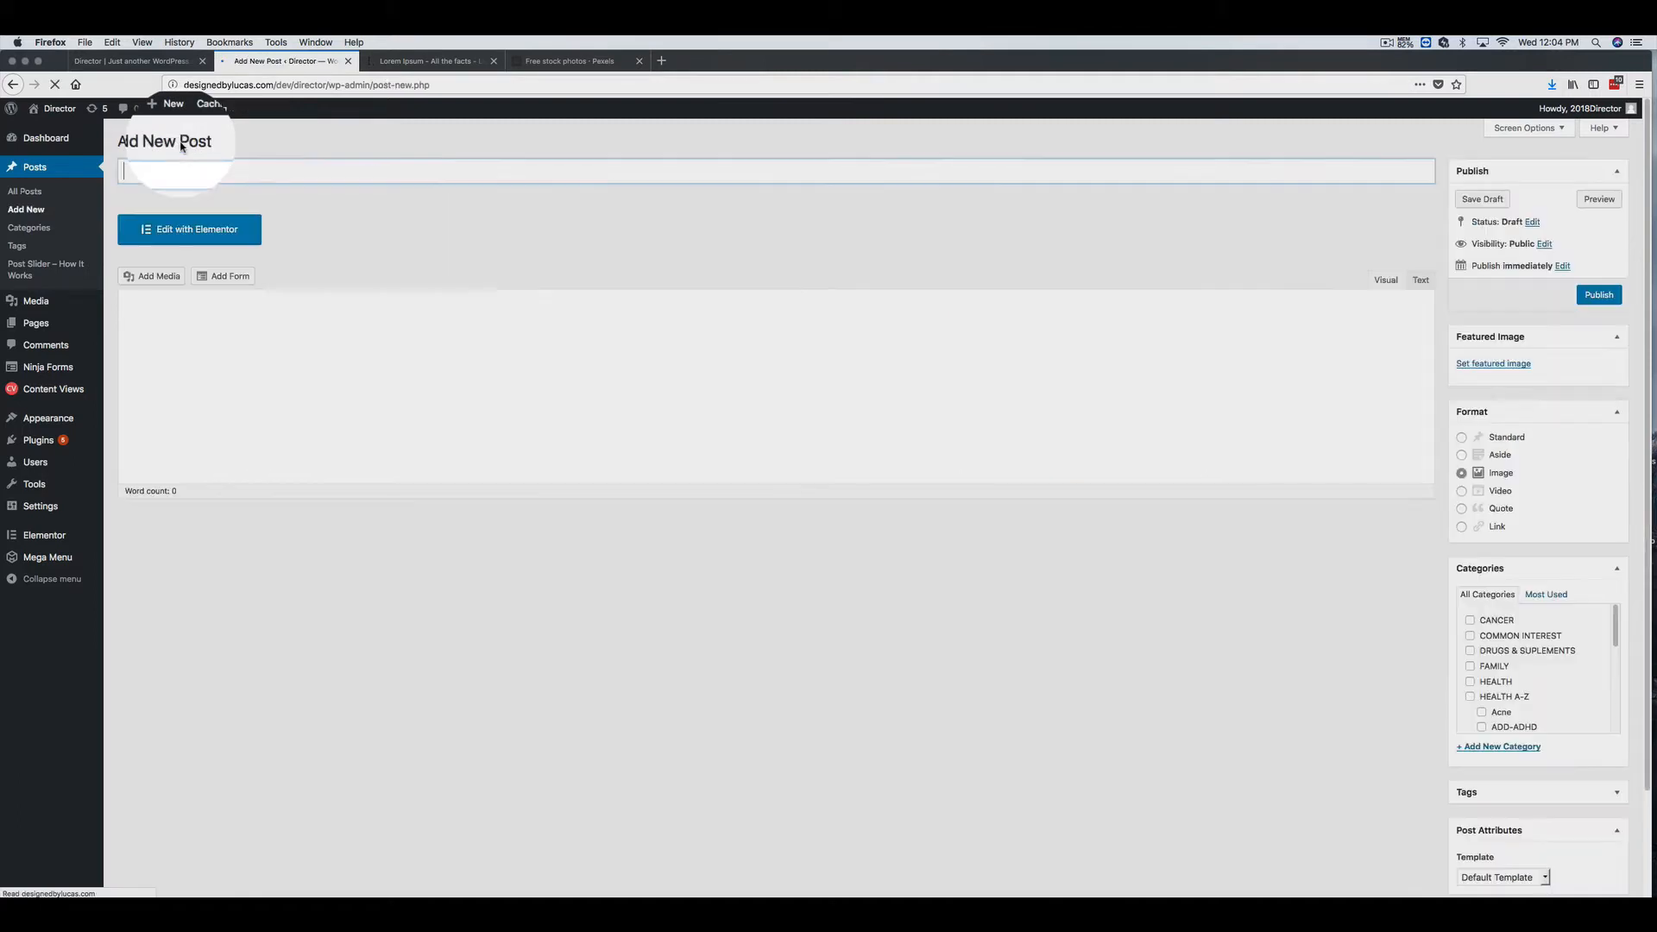
left_click(159, 174)
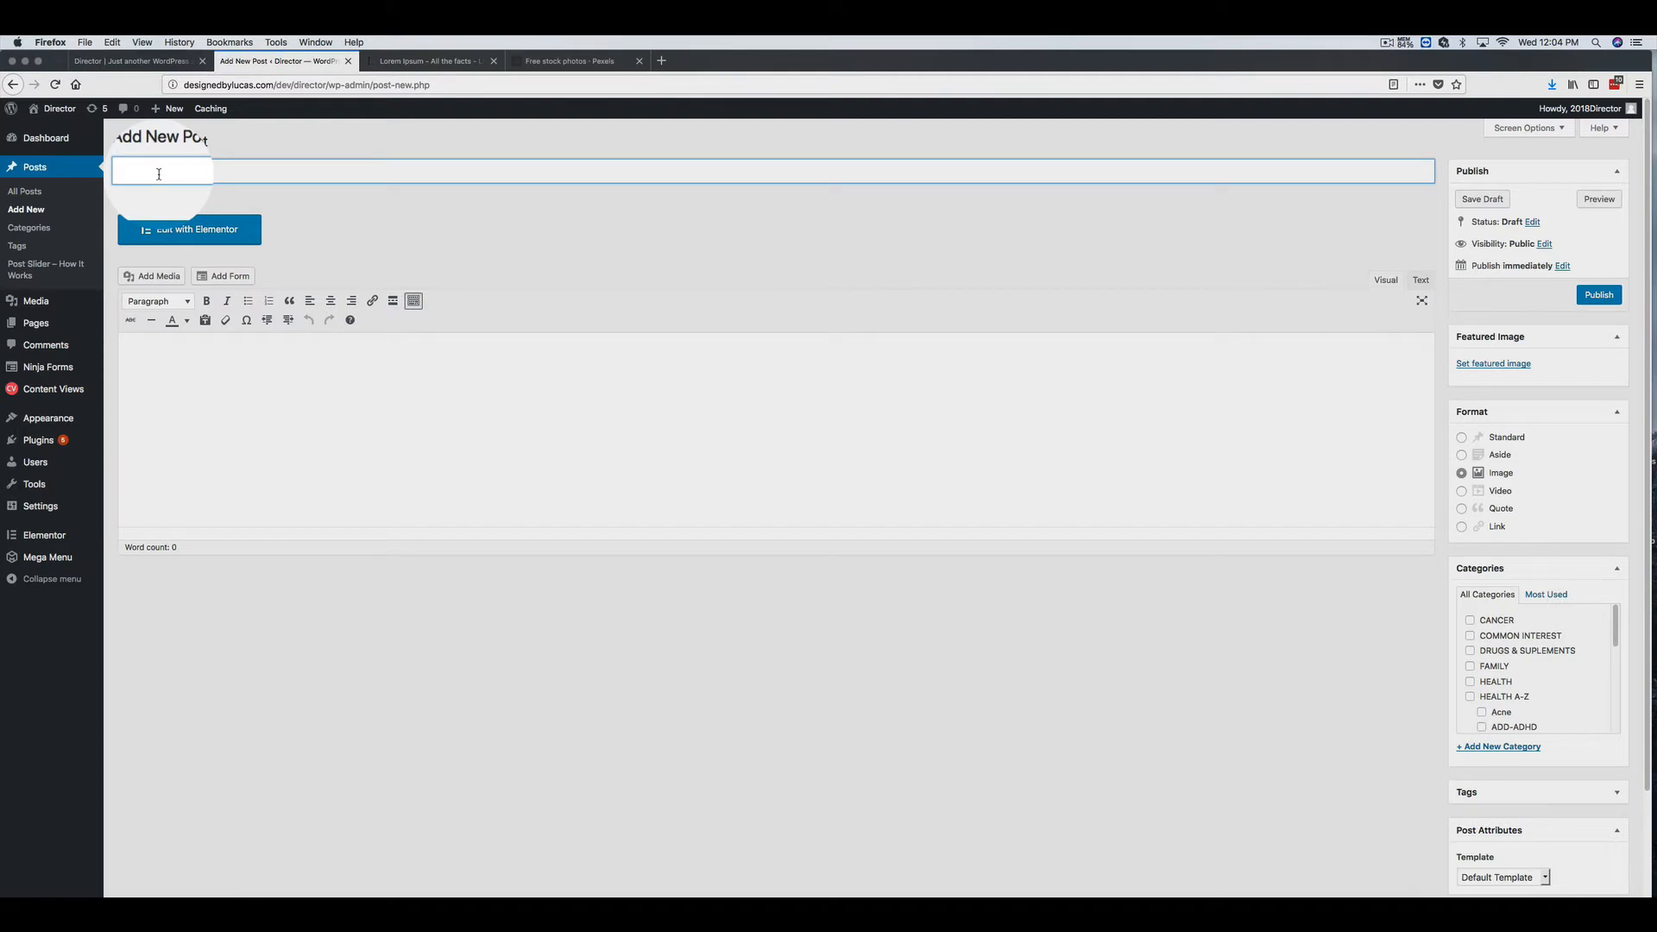
type("This is my firsarticlet")
left_click(195, 369)
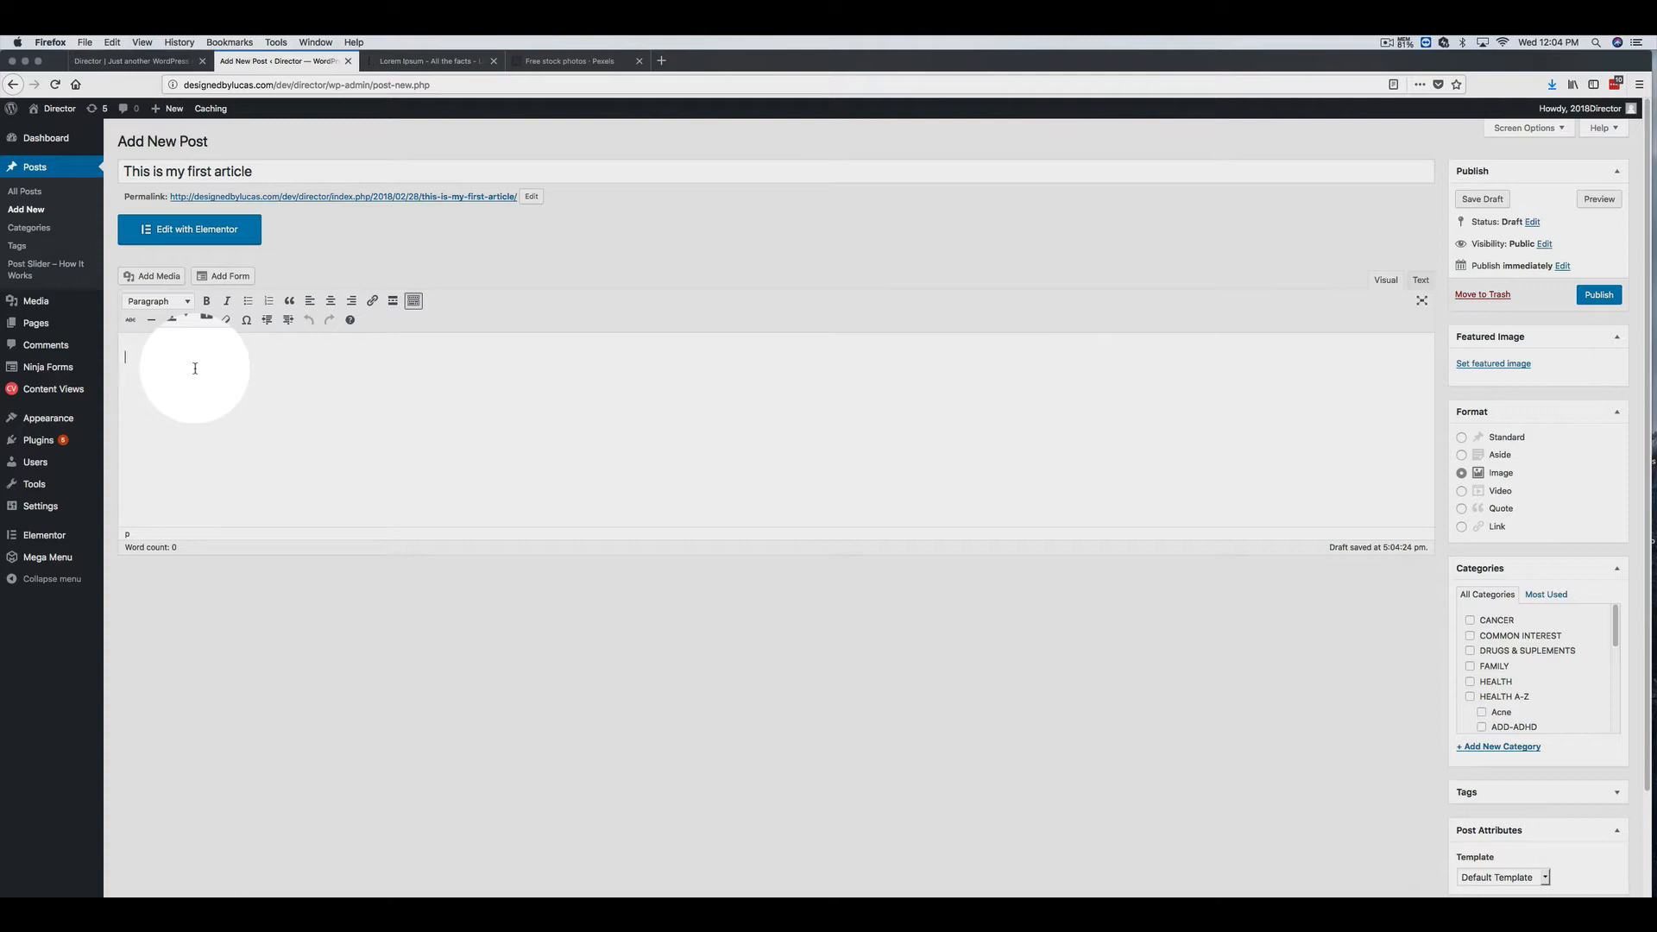
- Copy the sample passages on lipsum.com from "The standard Lorem Ipsum passage, used since the 1500s" through the 1914 translation by H. Rackham
left_click(420, 65)
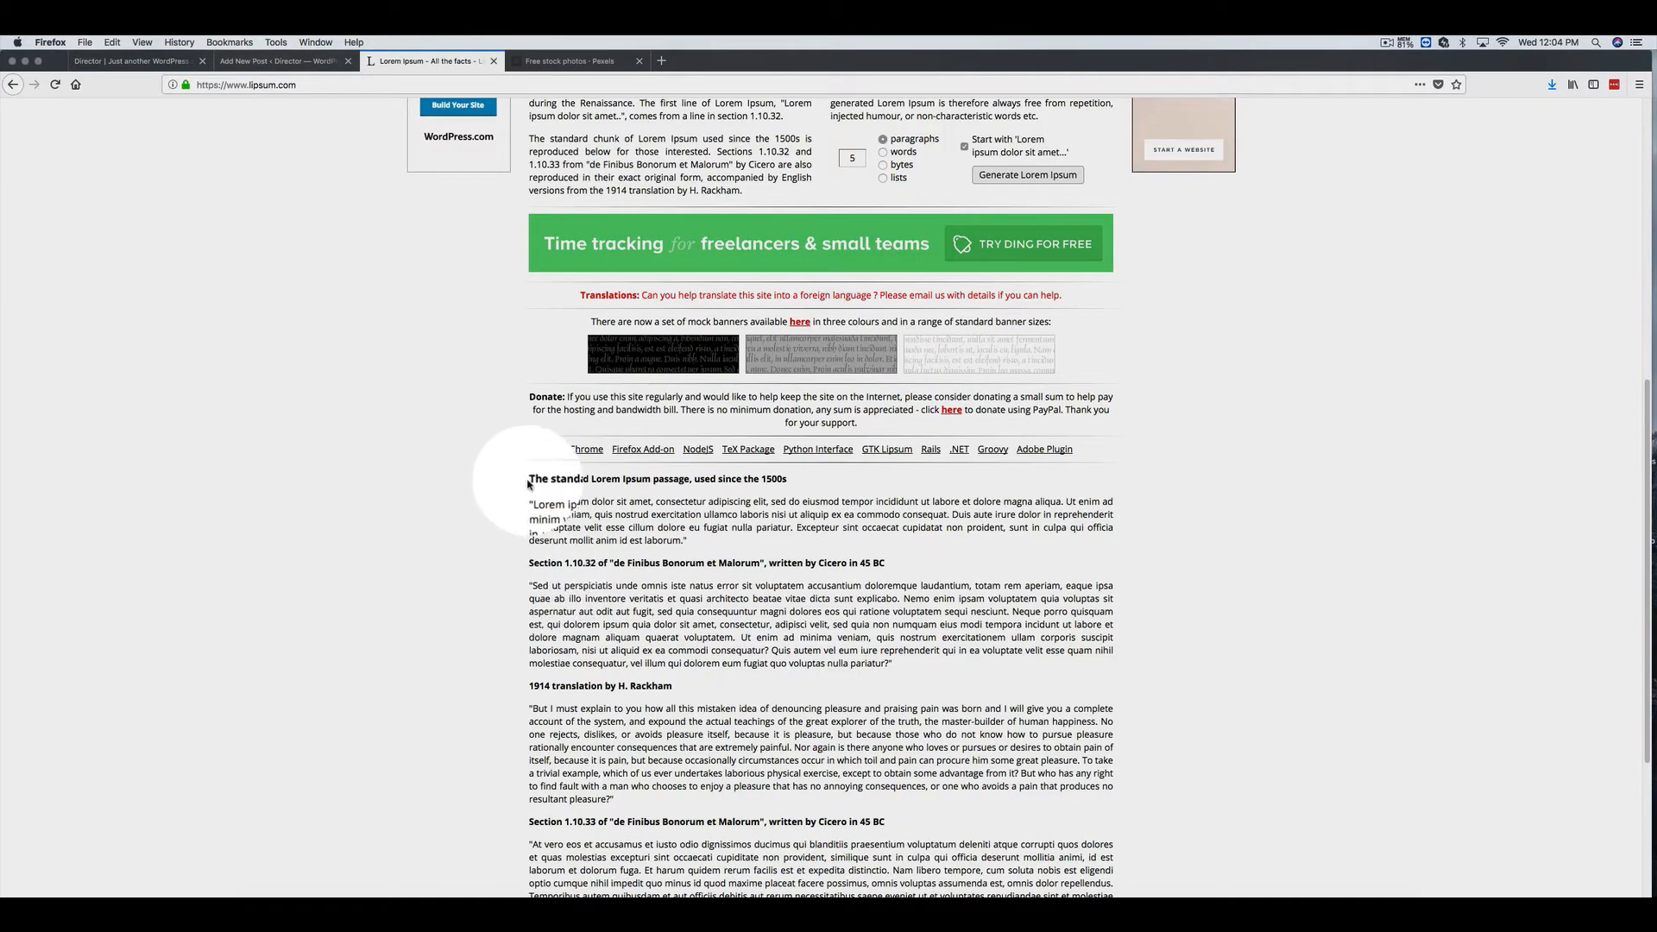
left_click_drag(528, 483, 884, 821)
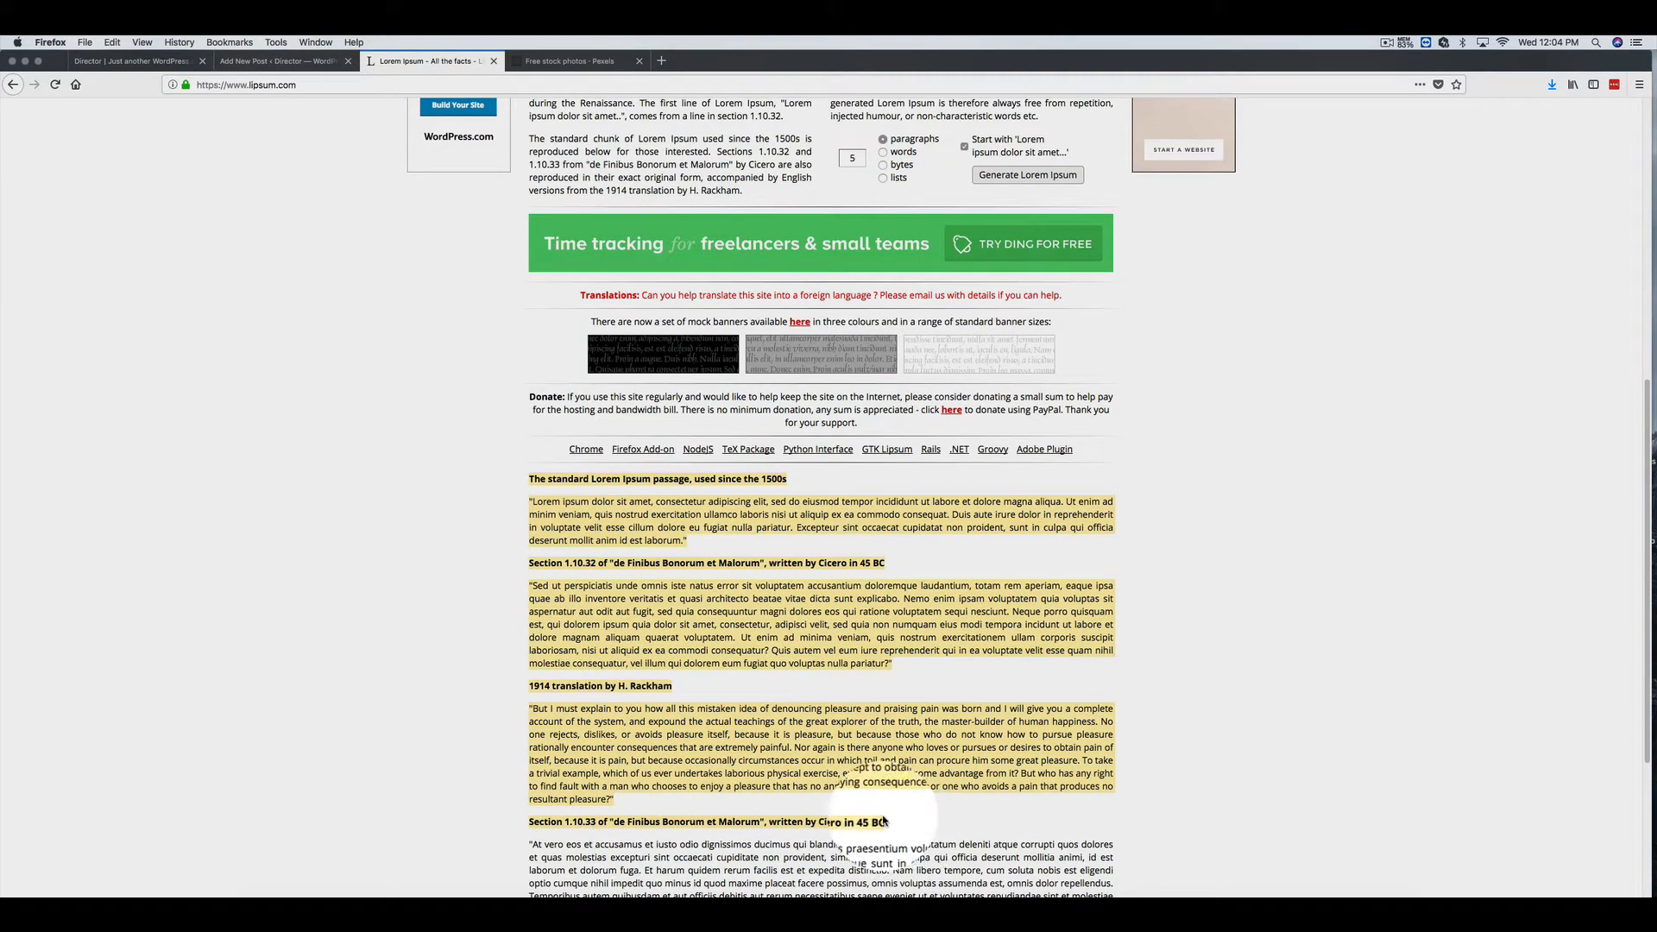
right_click(650, 741)
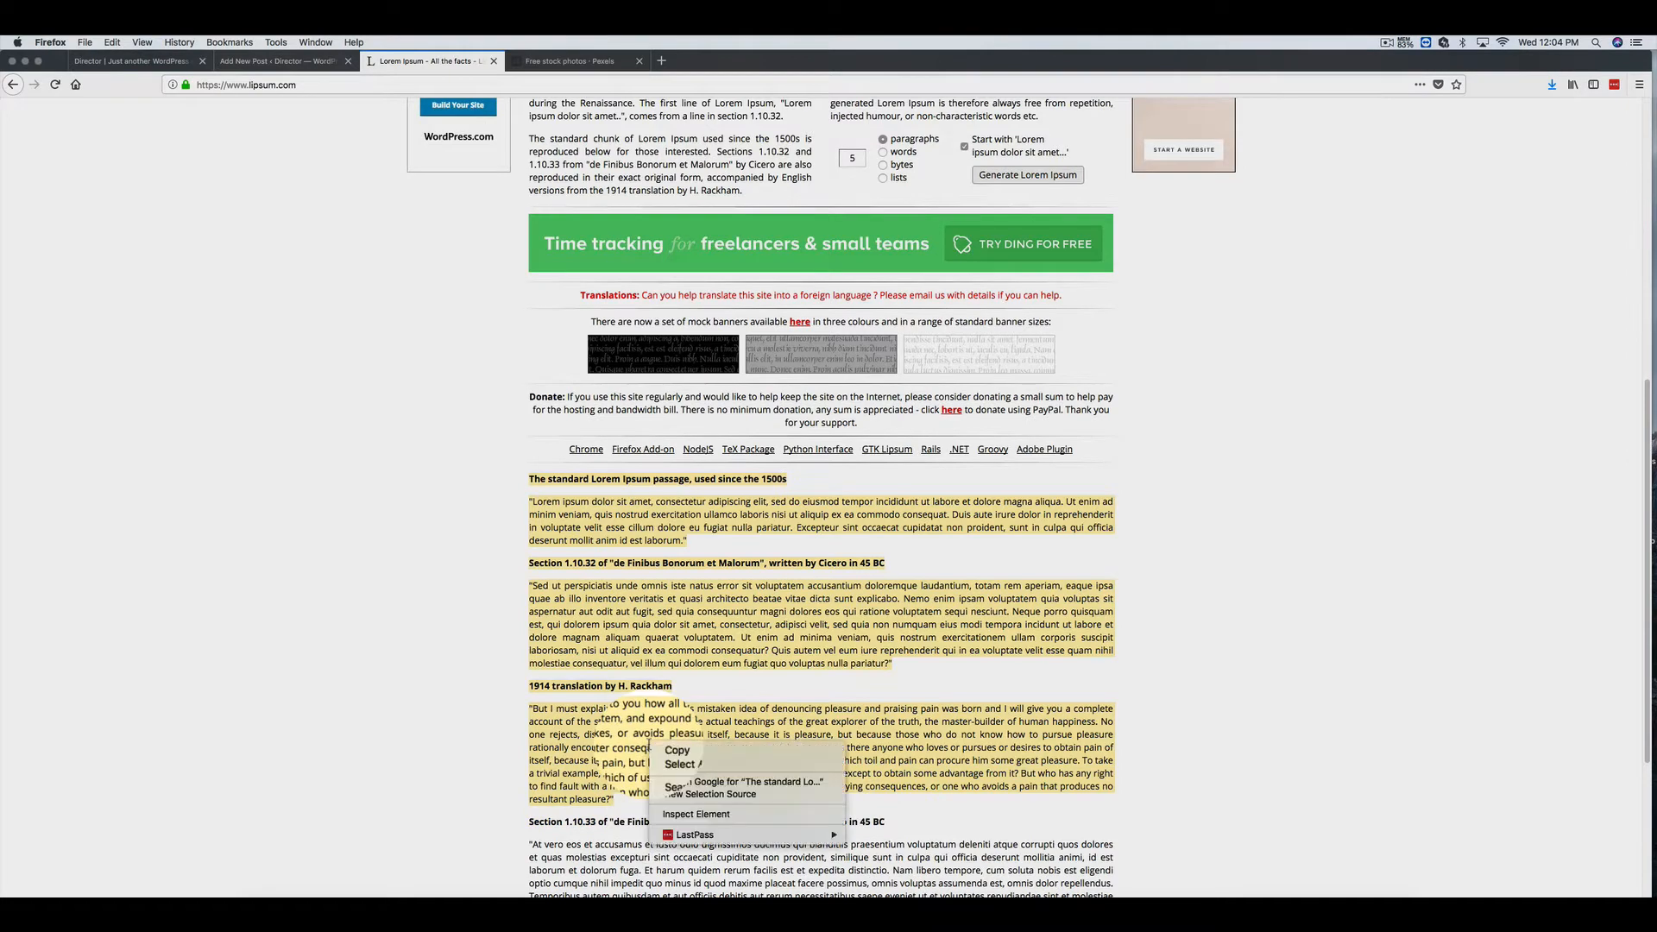
left_click(677, 749)
left_click(364, 284)
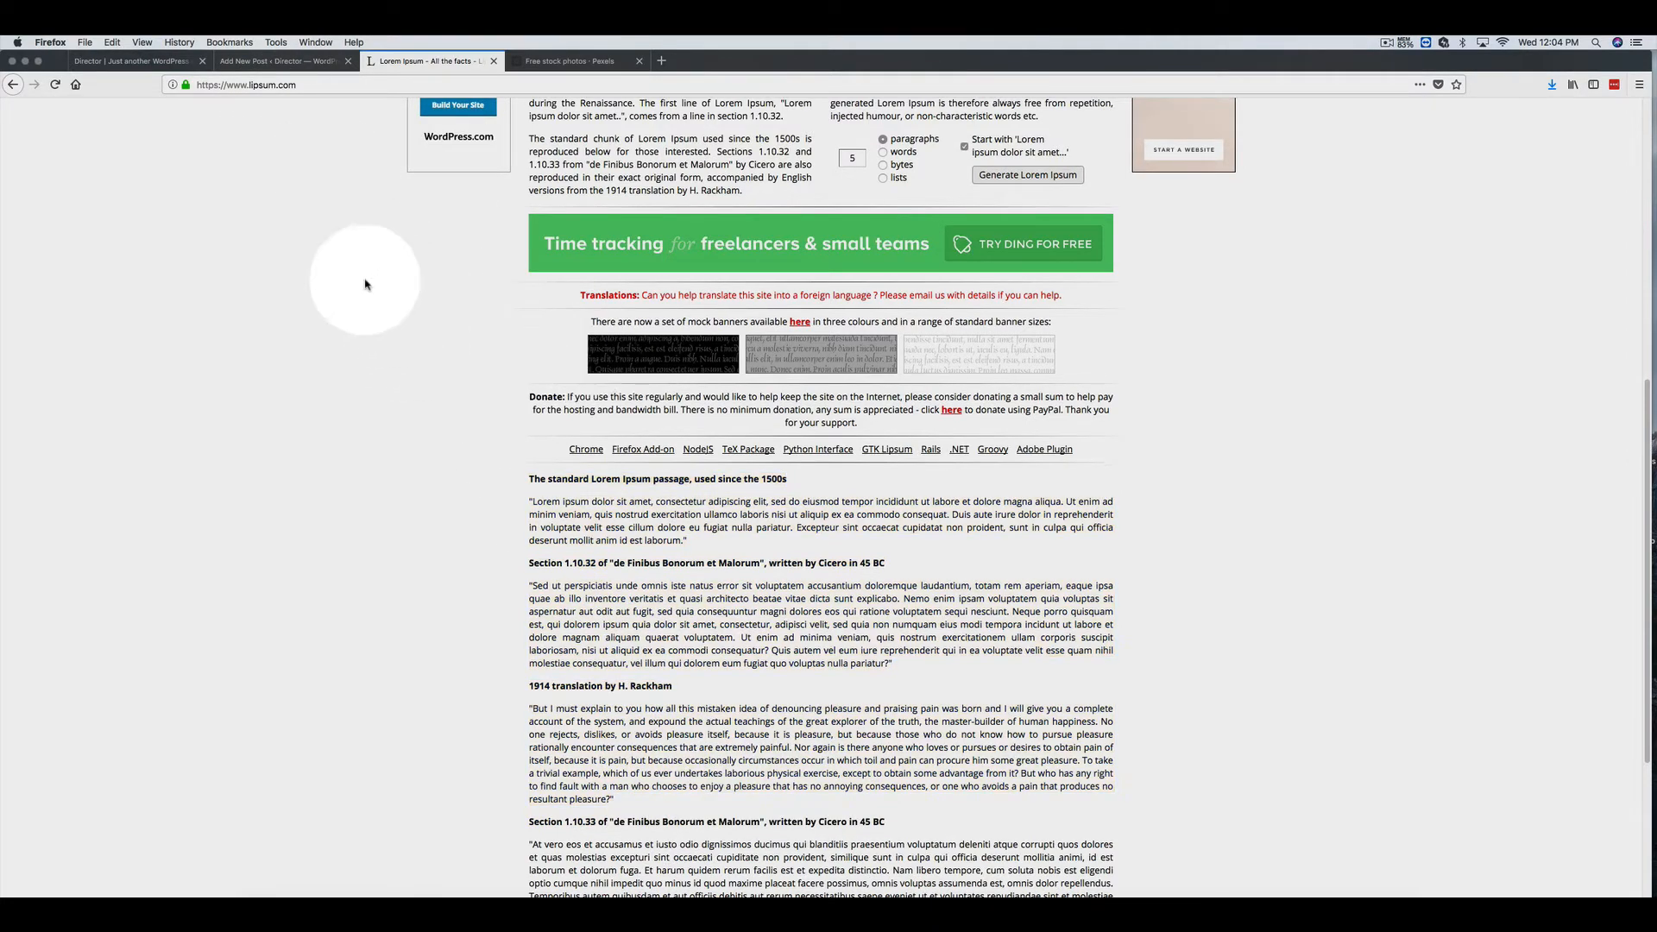
- Paste the copied Lorem Ipsum passages into the body of the new WordPress post
left_click(251, 65)
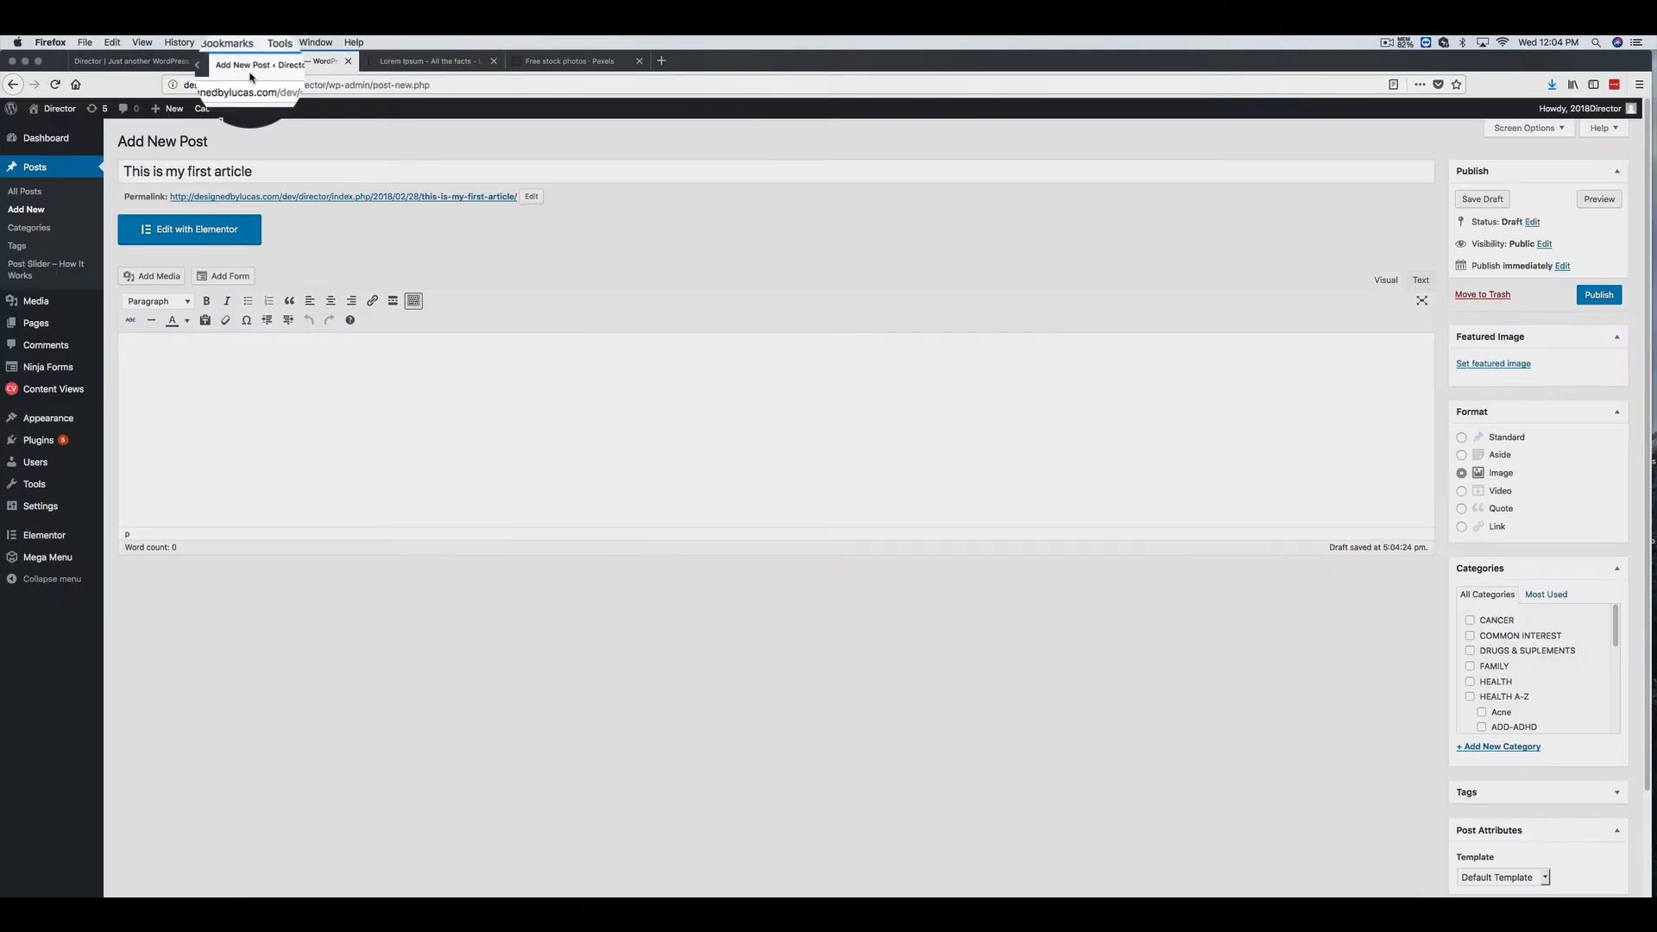
left_click(137, 361)
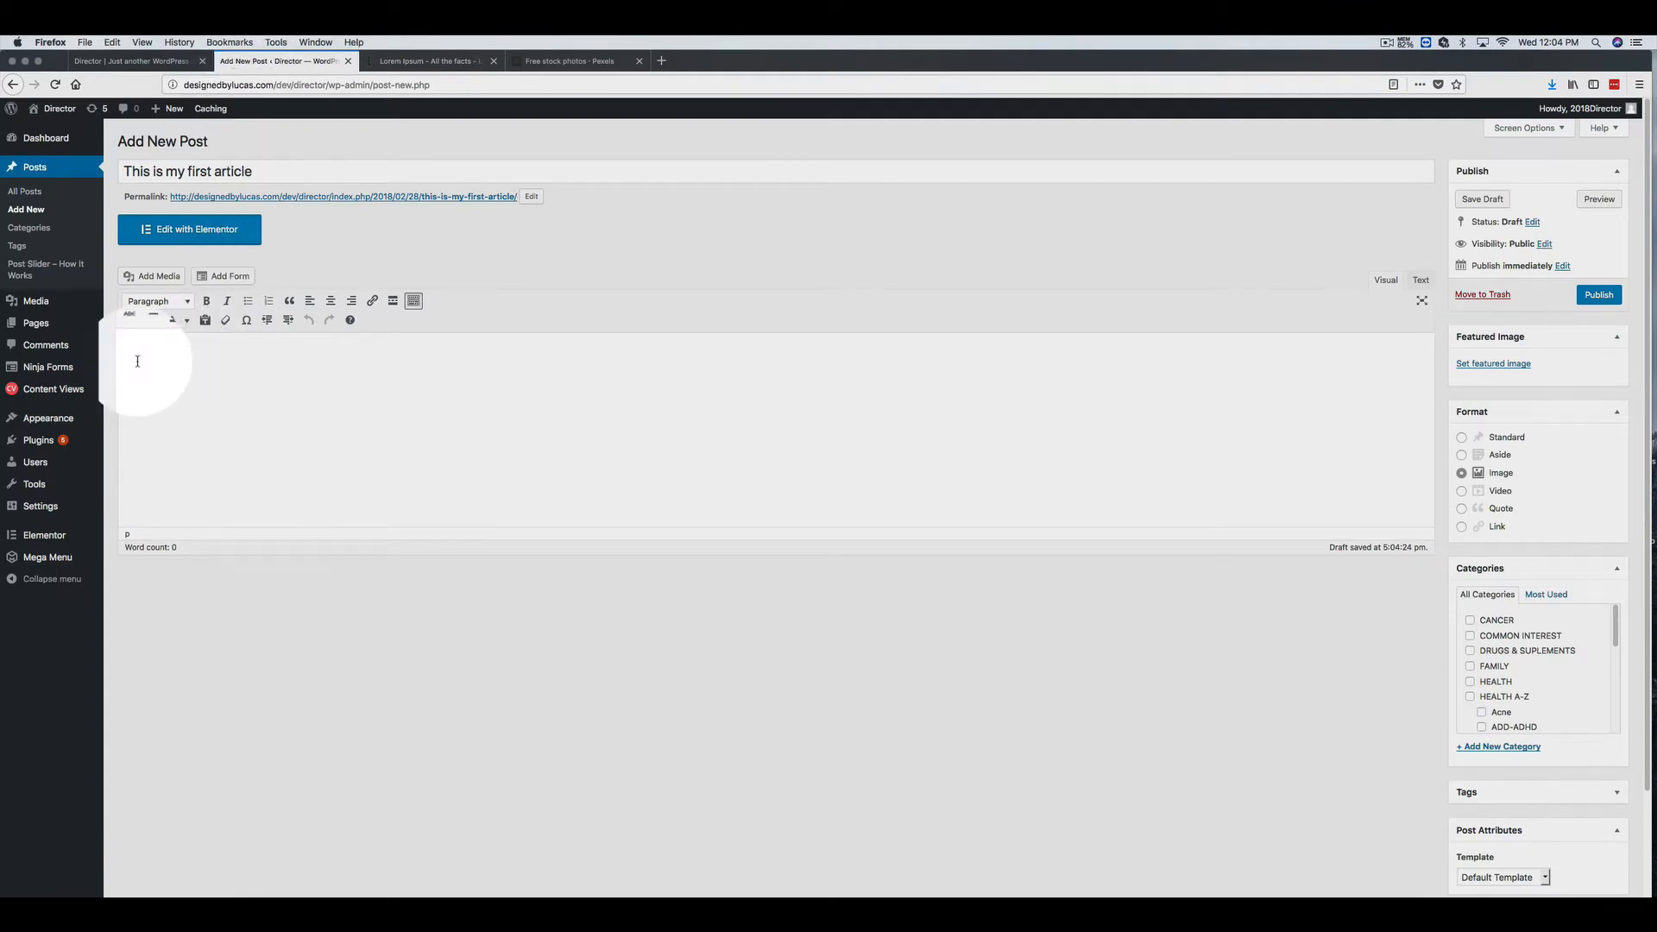
right_click(138, 361)
left_click(166, 412)
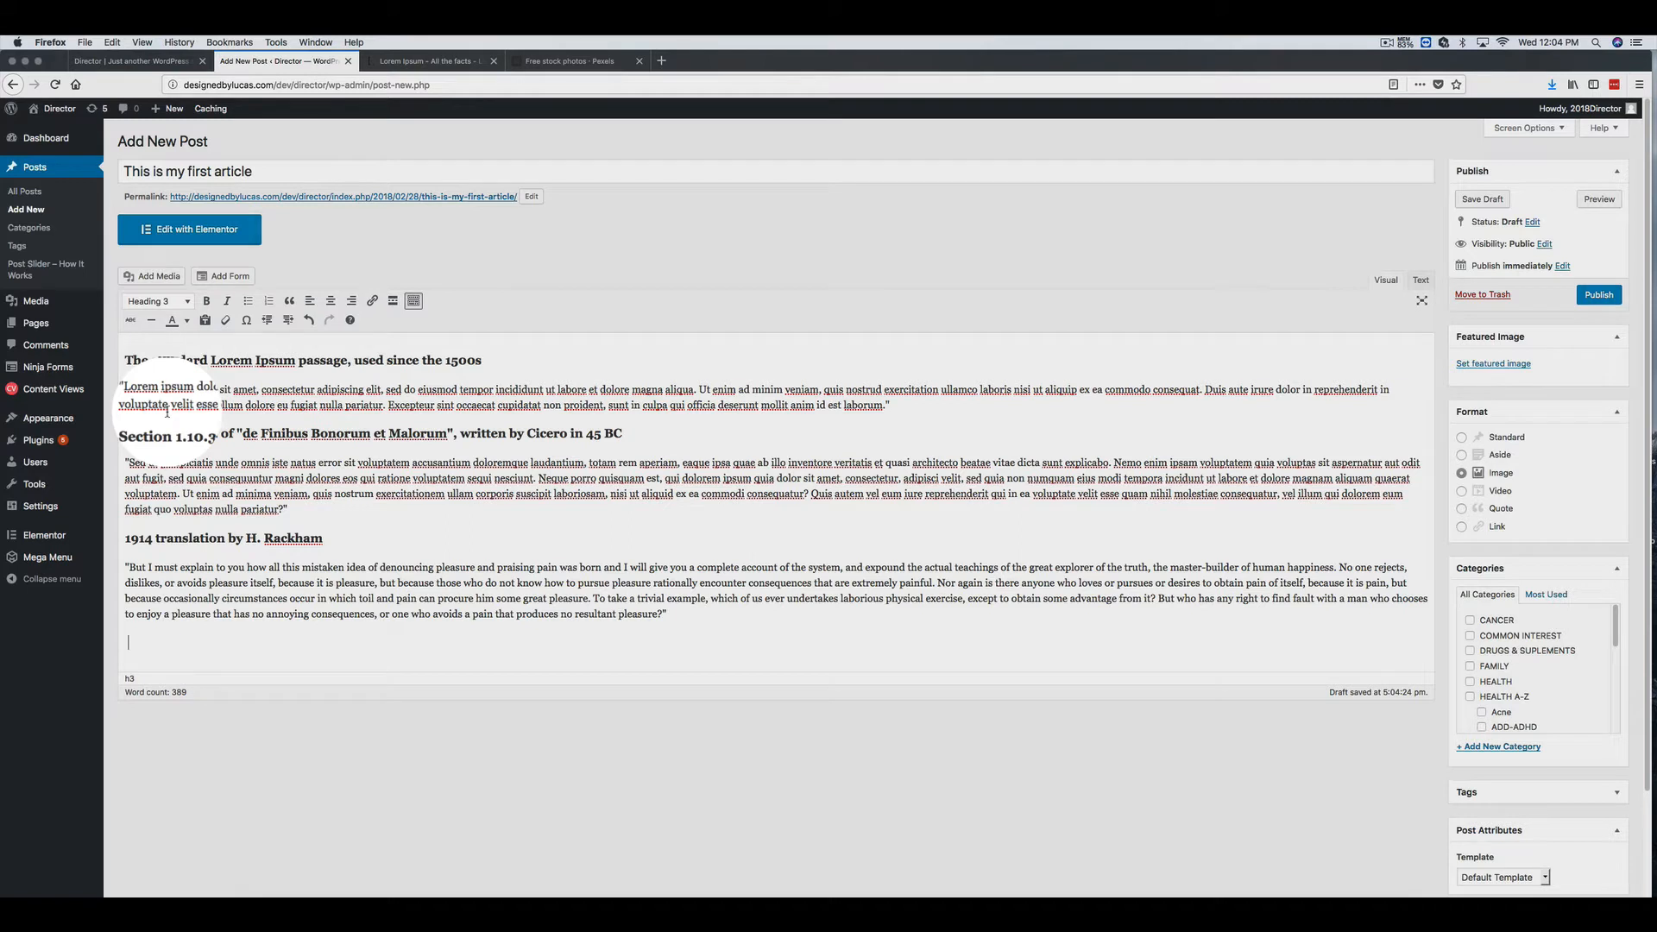
left_click_drag(271, 173, 93, 169)
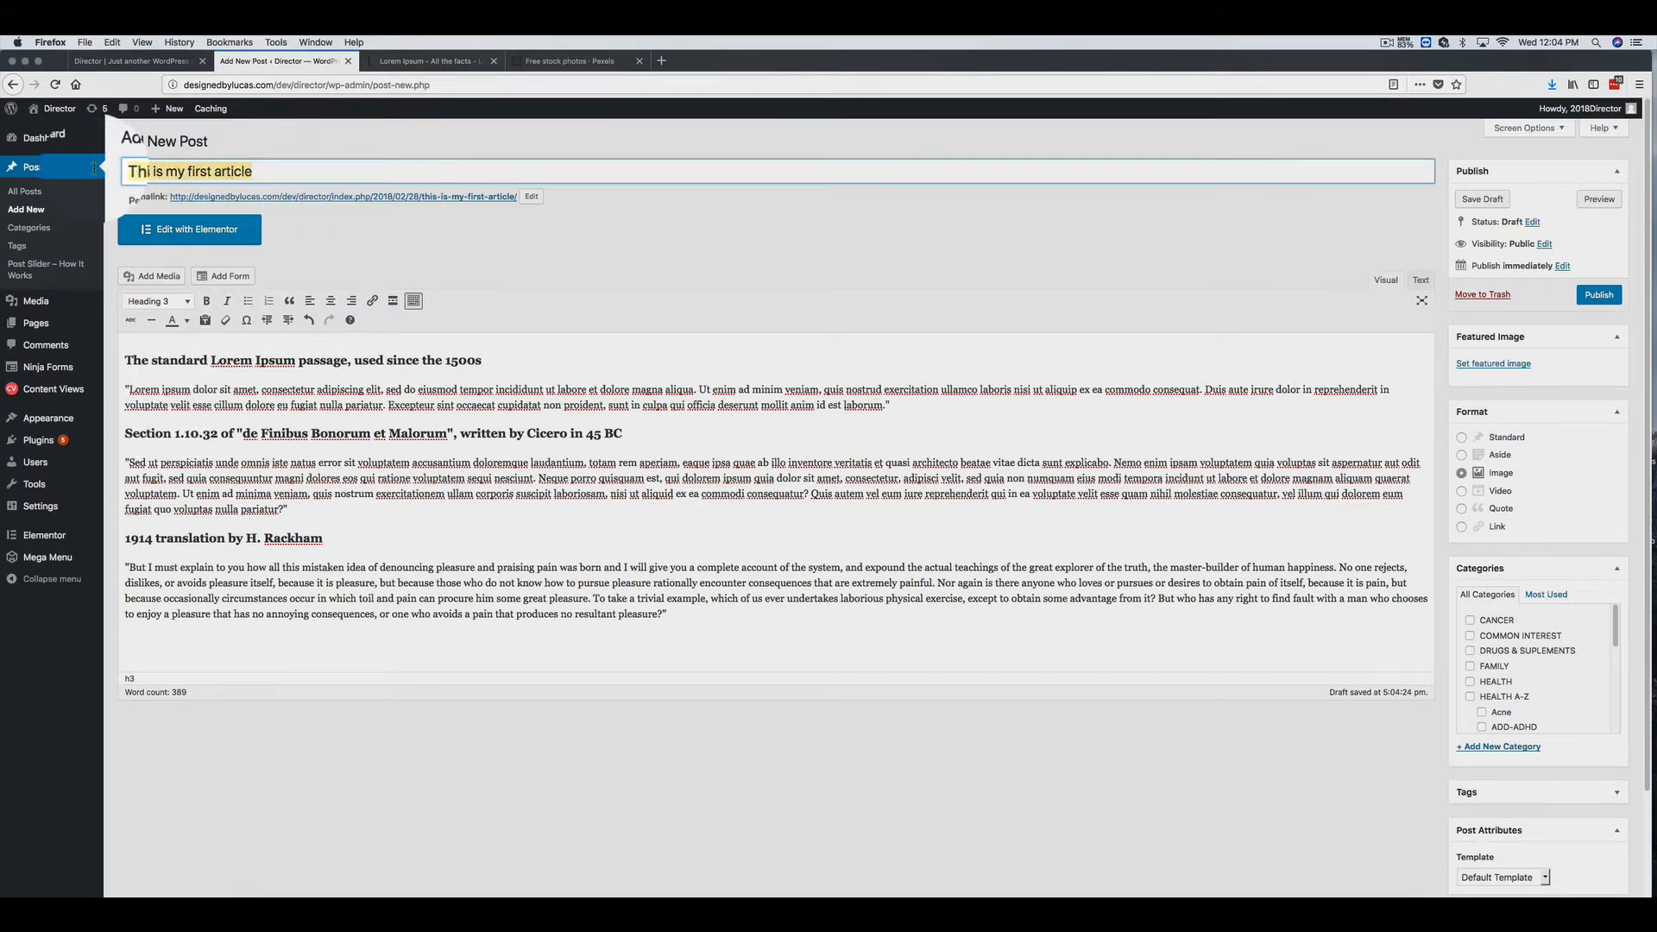
left_click(222, 437)
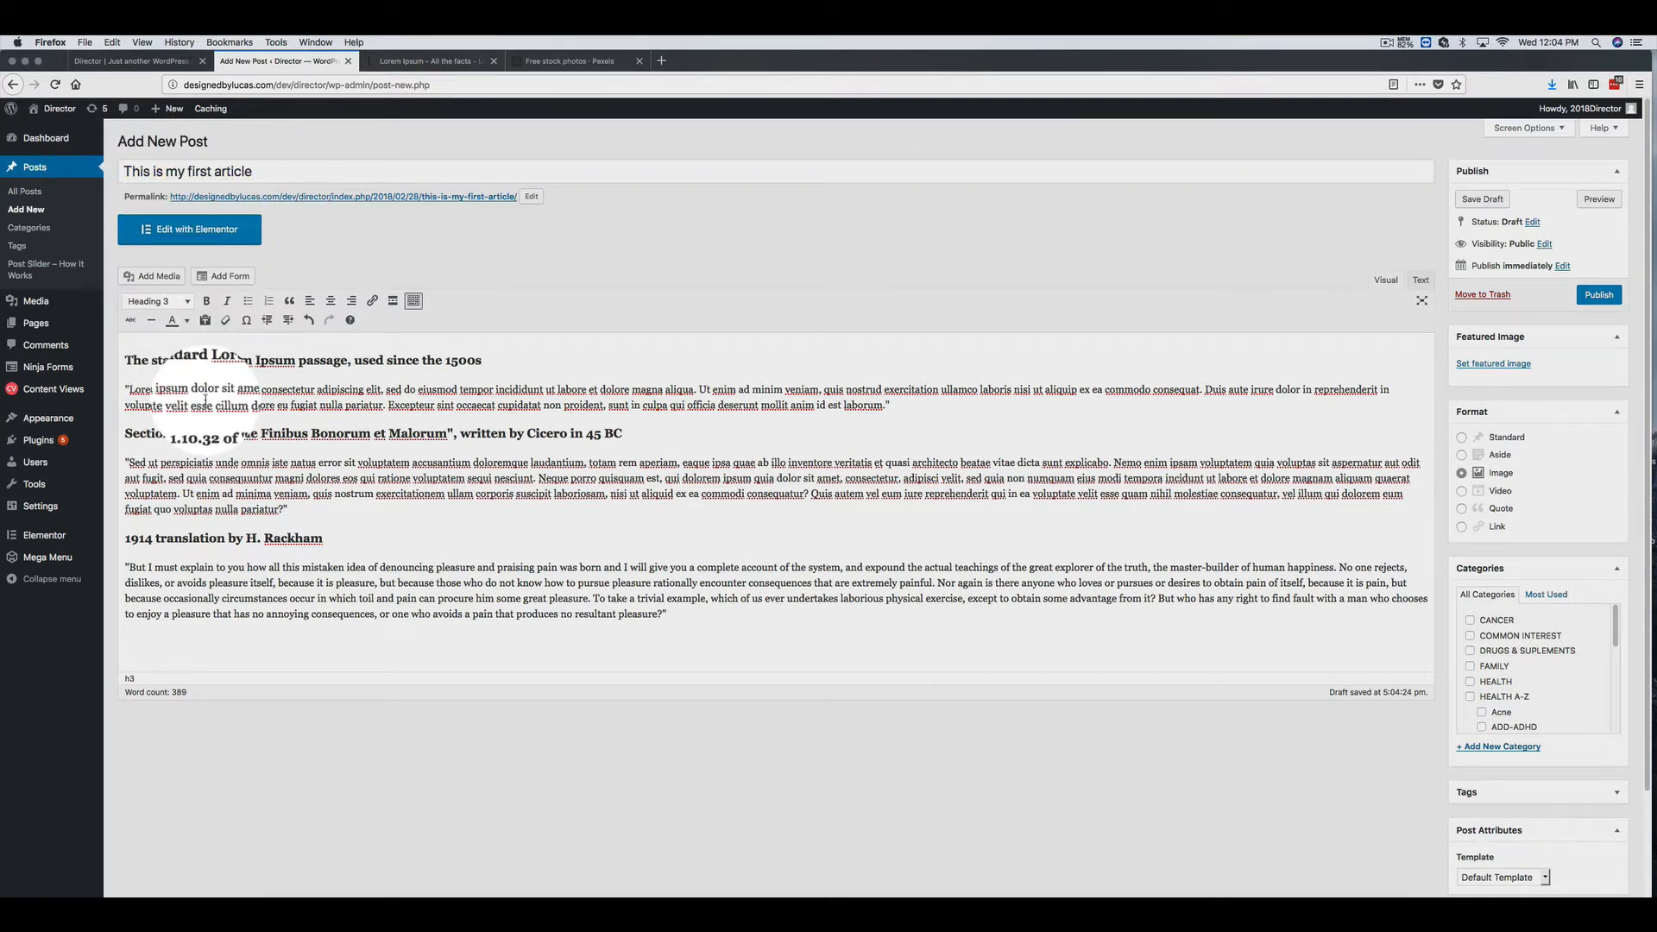
- Try the Heading 1 format on the first heading of the post body and set it back to Heading 3
left_click_drag(482, 361, 124, 360)
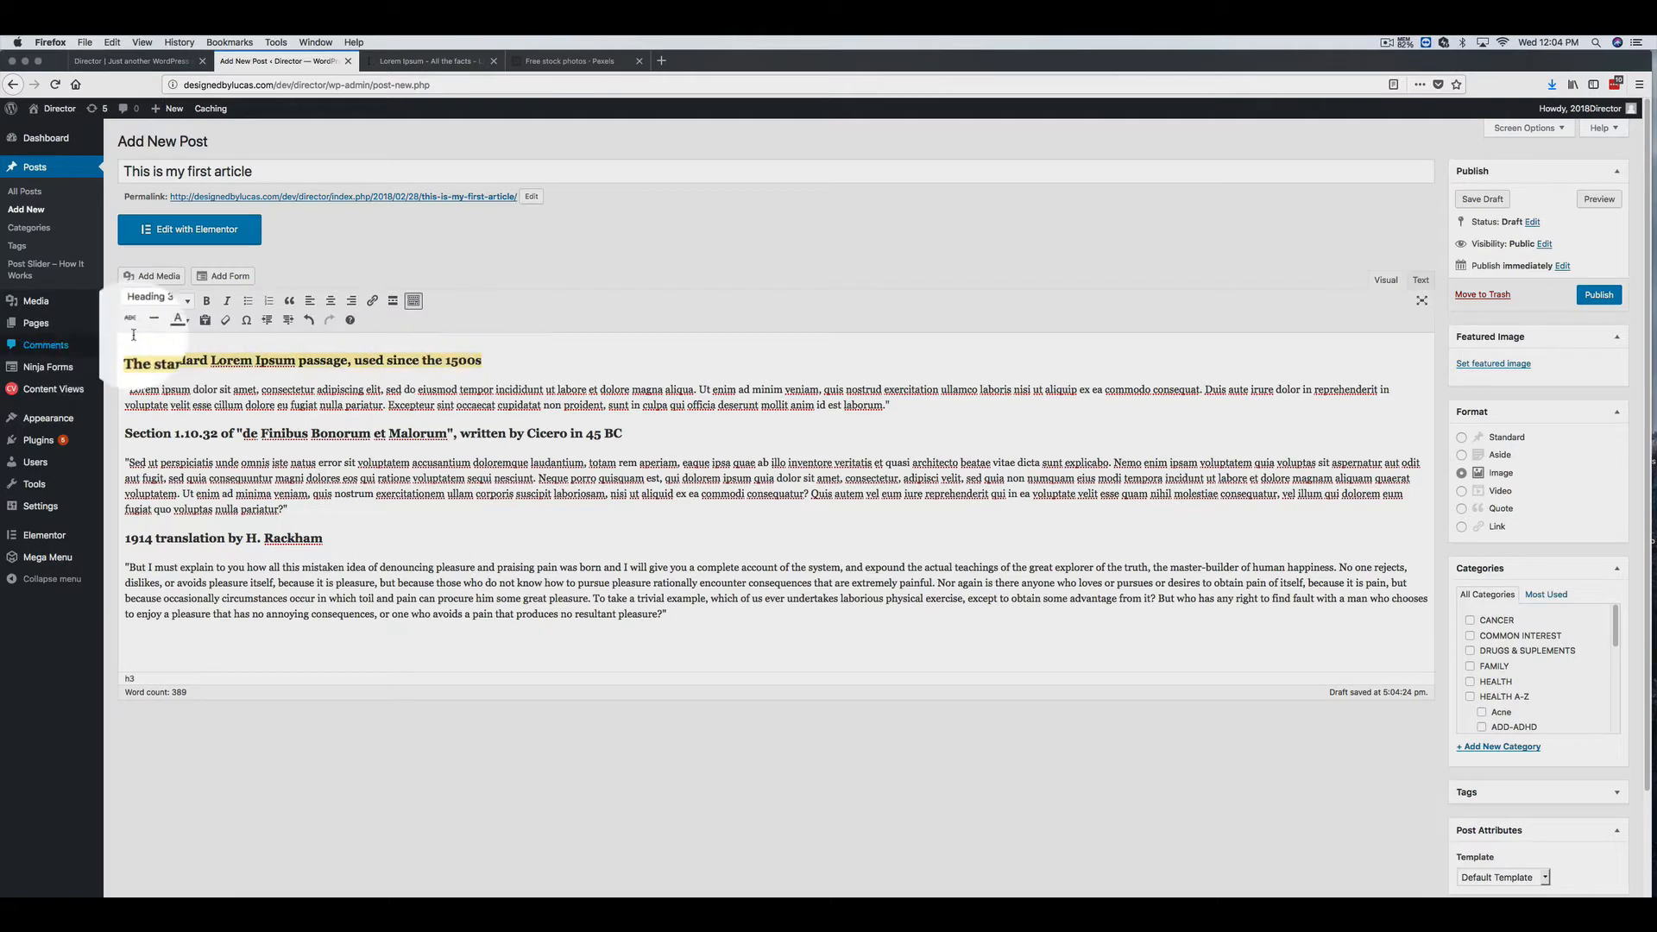
left_click(155, 301)
left_click(176, 355)
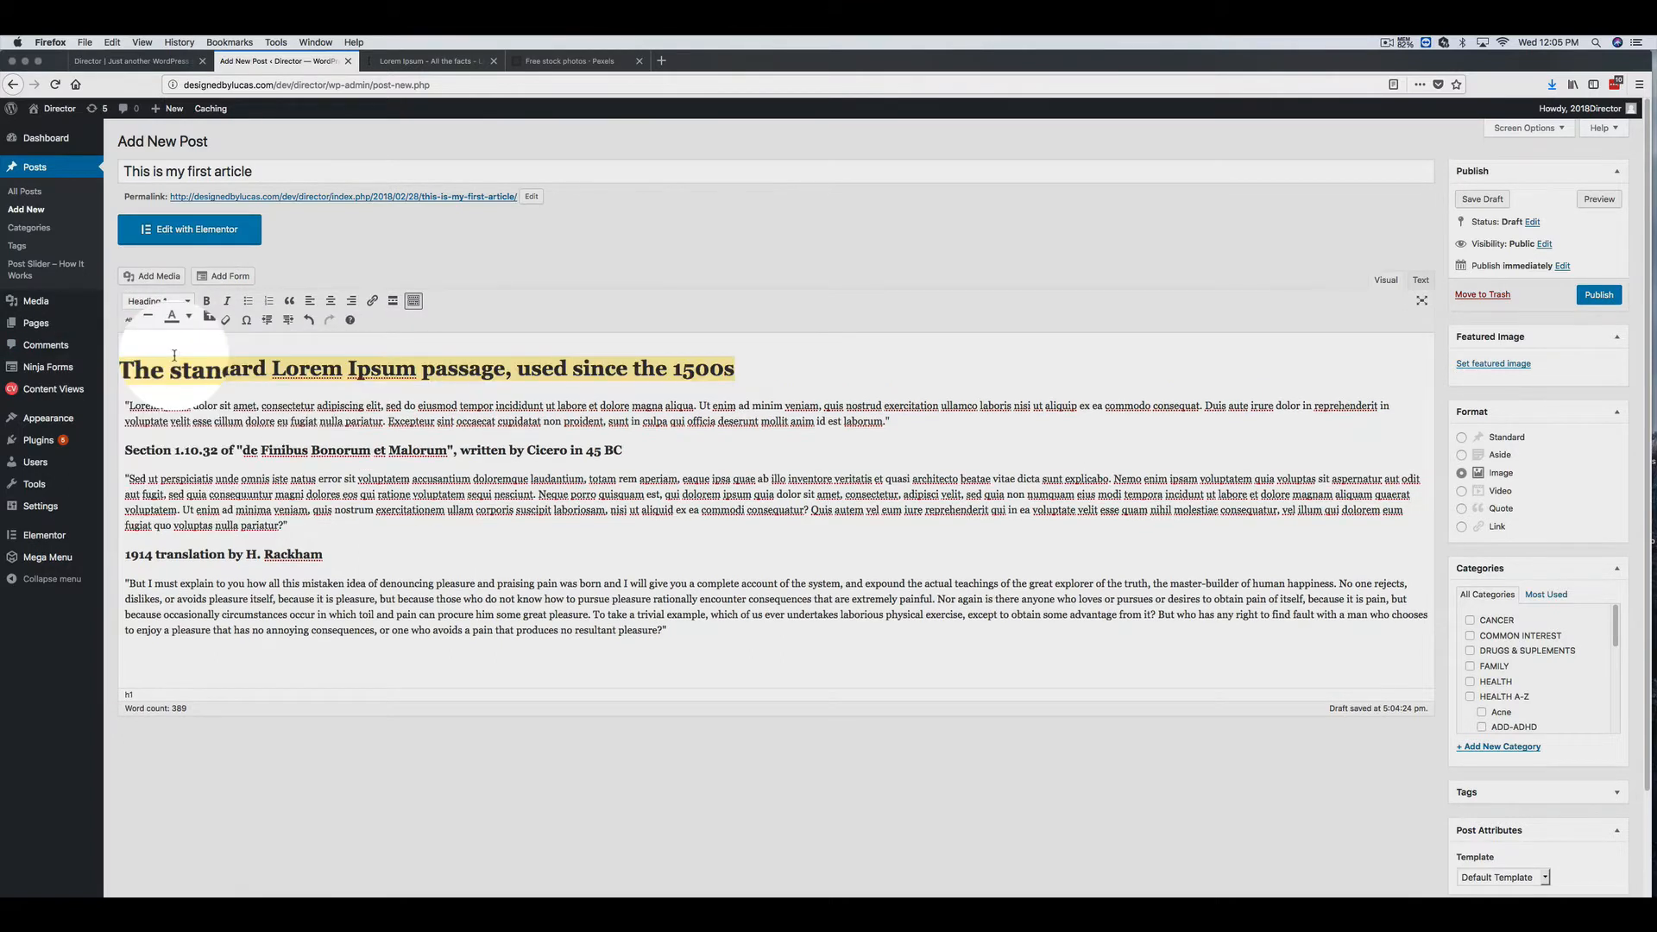
left_click(157, 300)
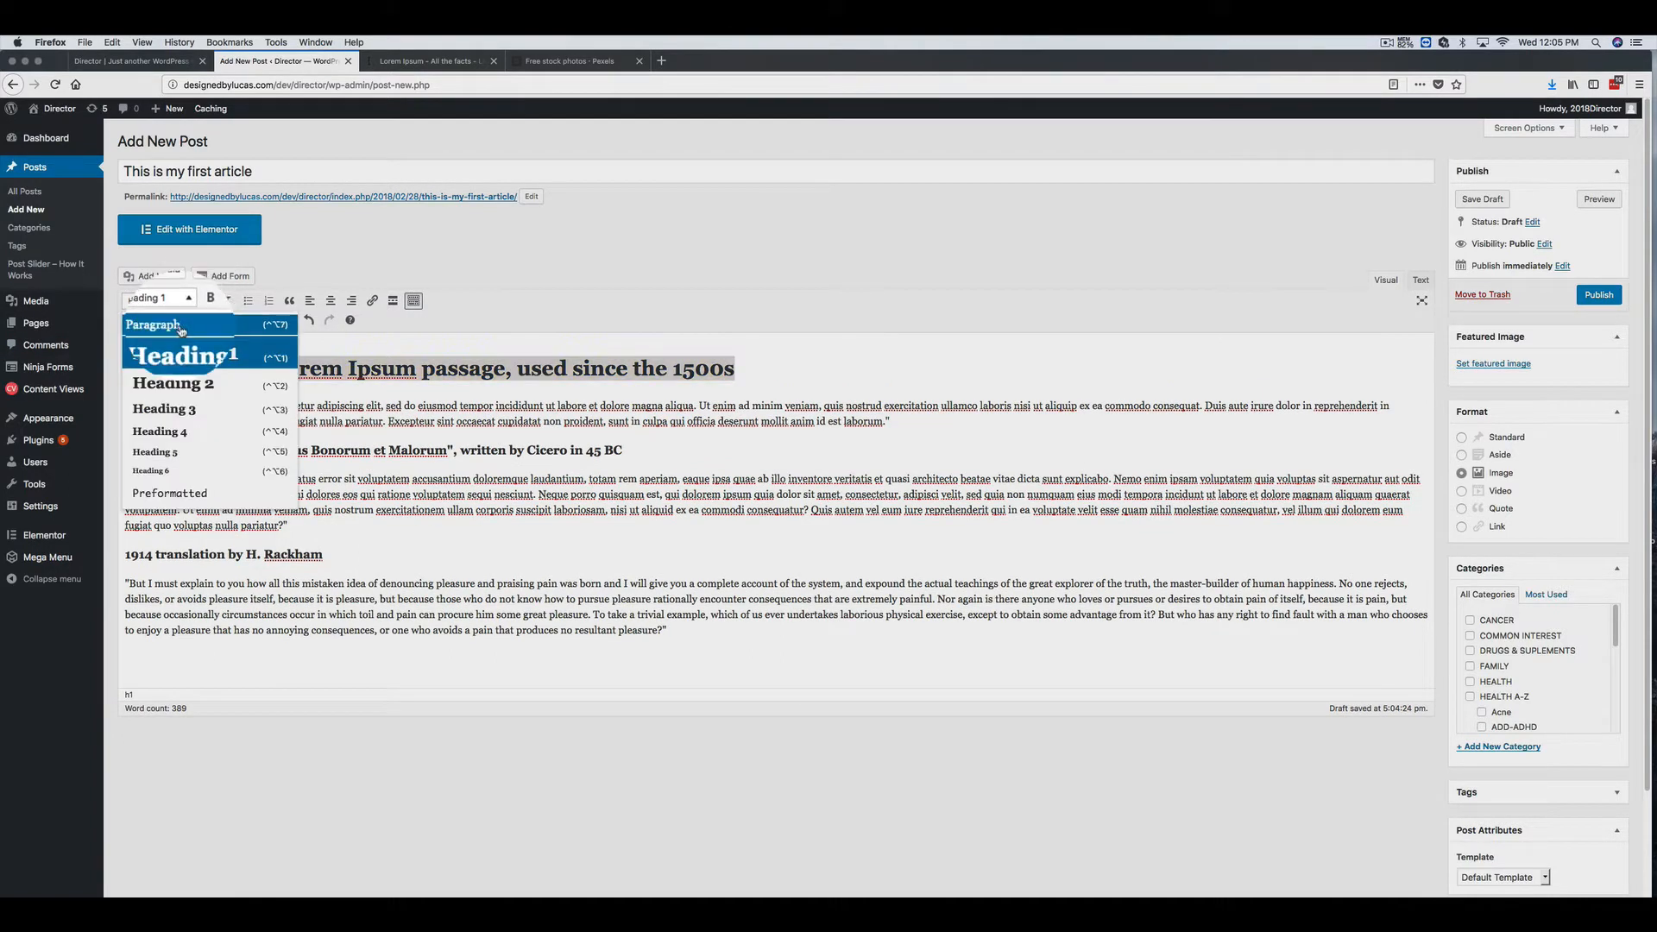
left_click(181, 409)
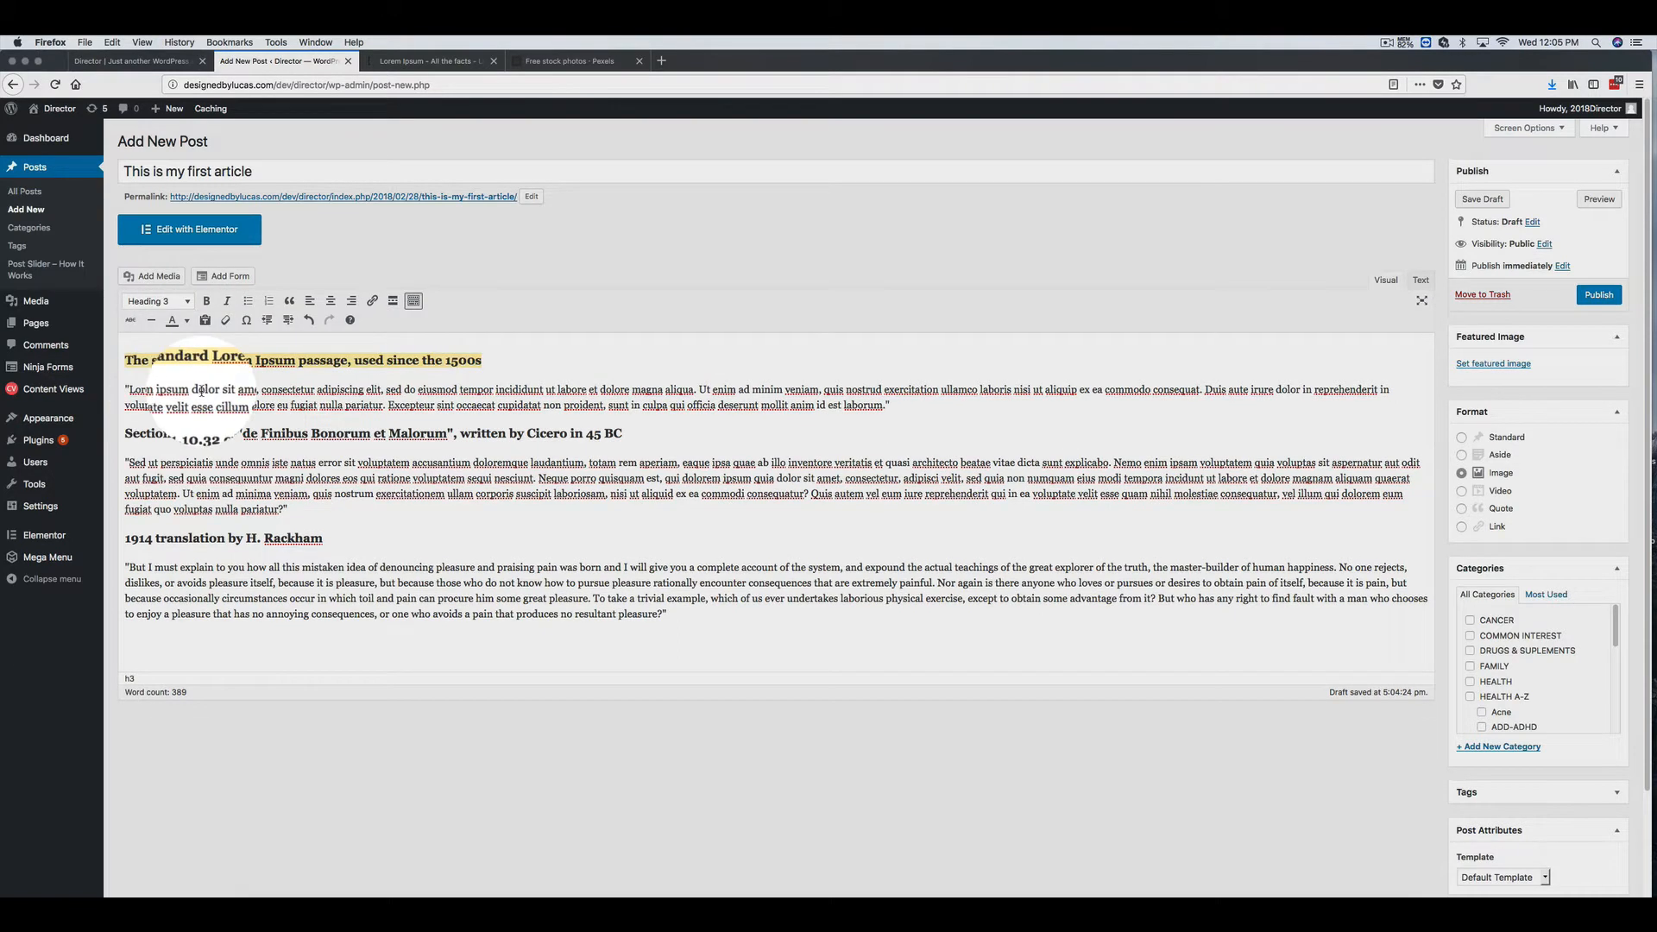
left_click(201, 390)
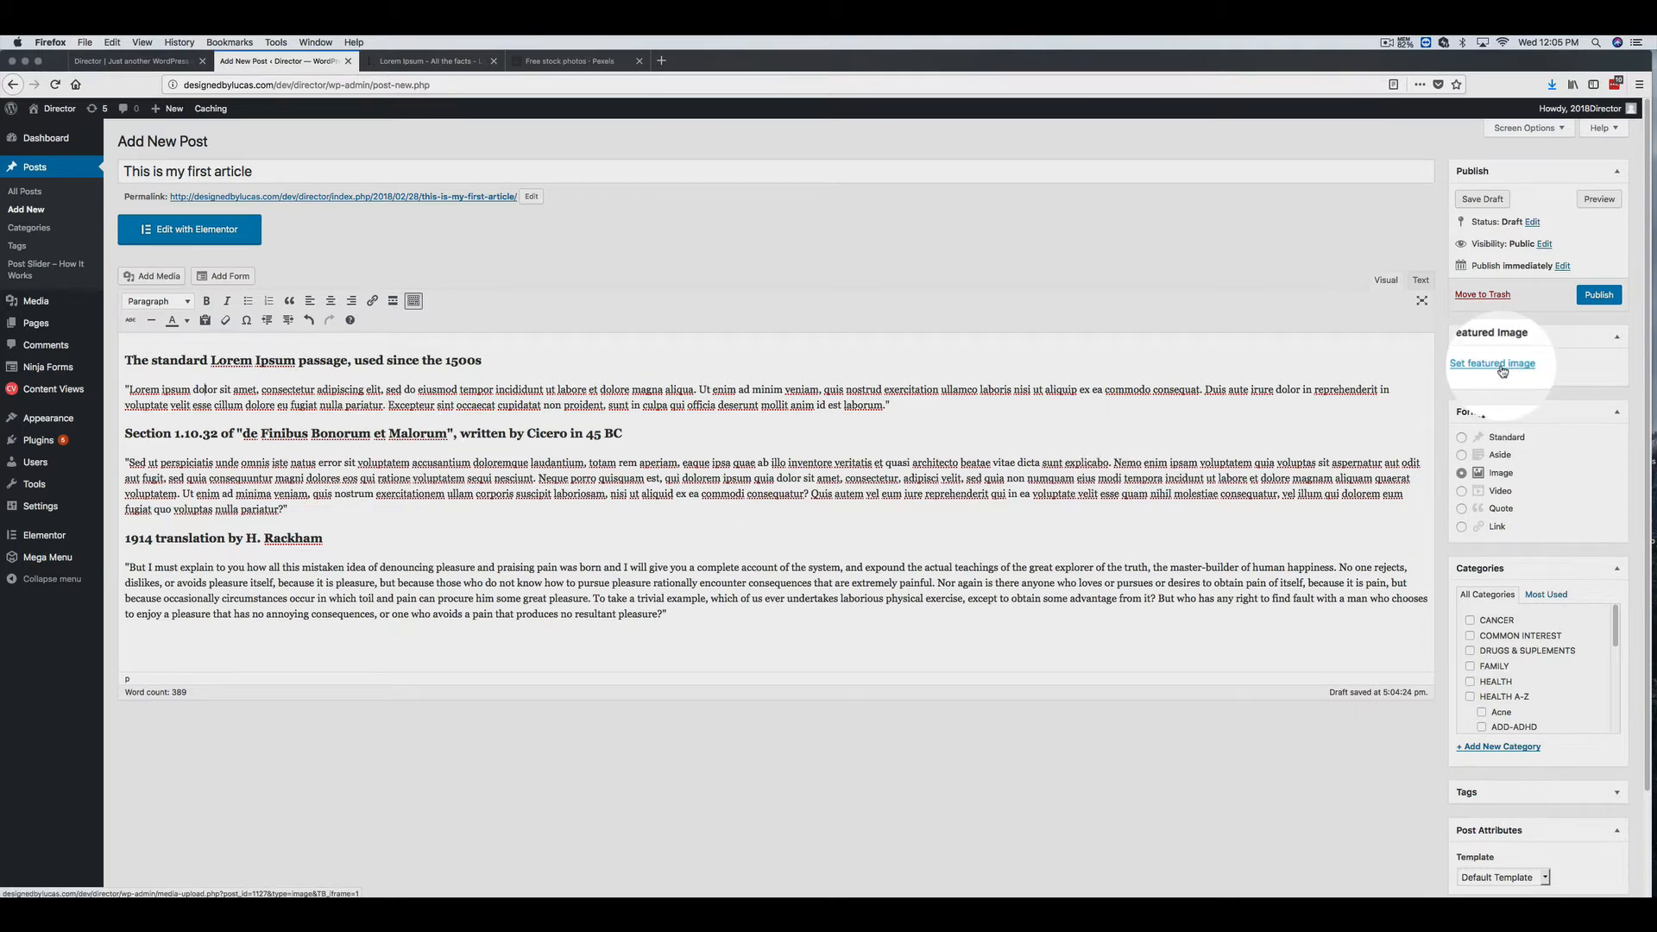
- Examine how posts appear in the homepage slider, Most Recent and Of Common Interest sections, and return to the new post's editor
left_click(152, 72)
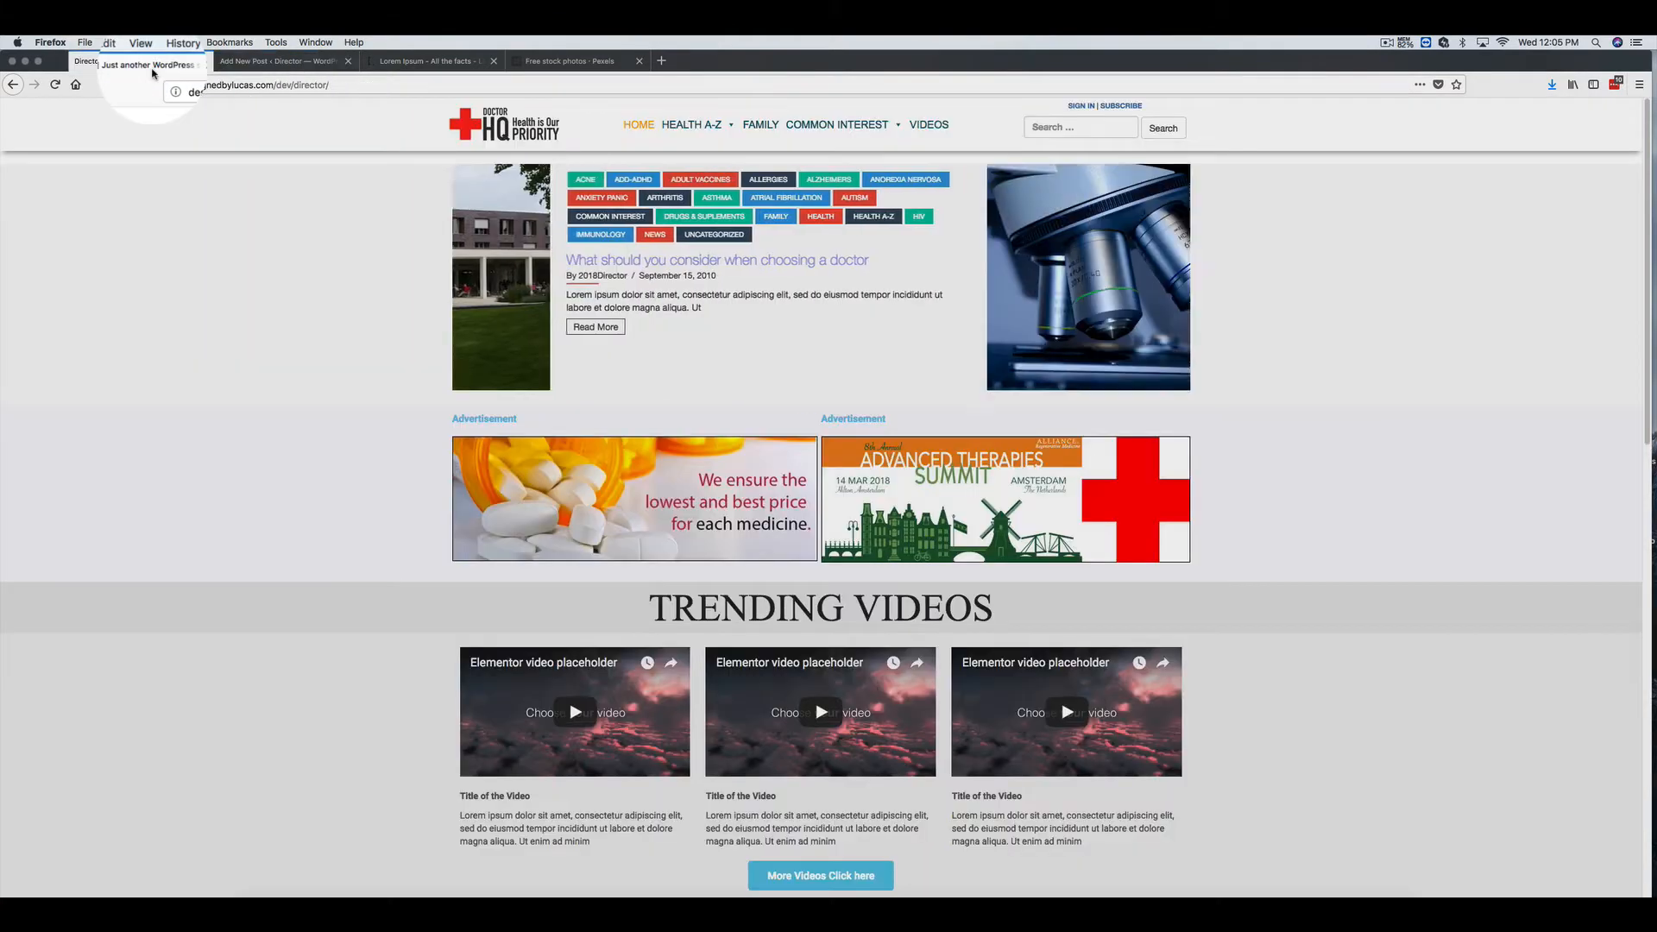
scroll(1648, 393, "down", 3)
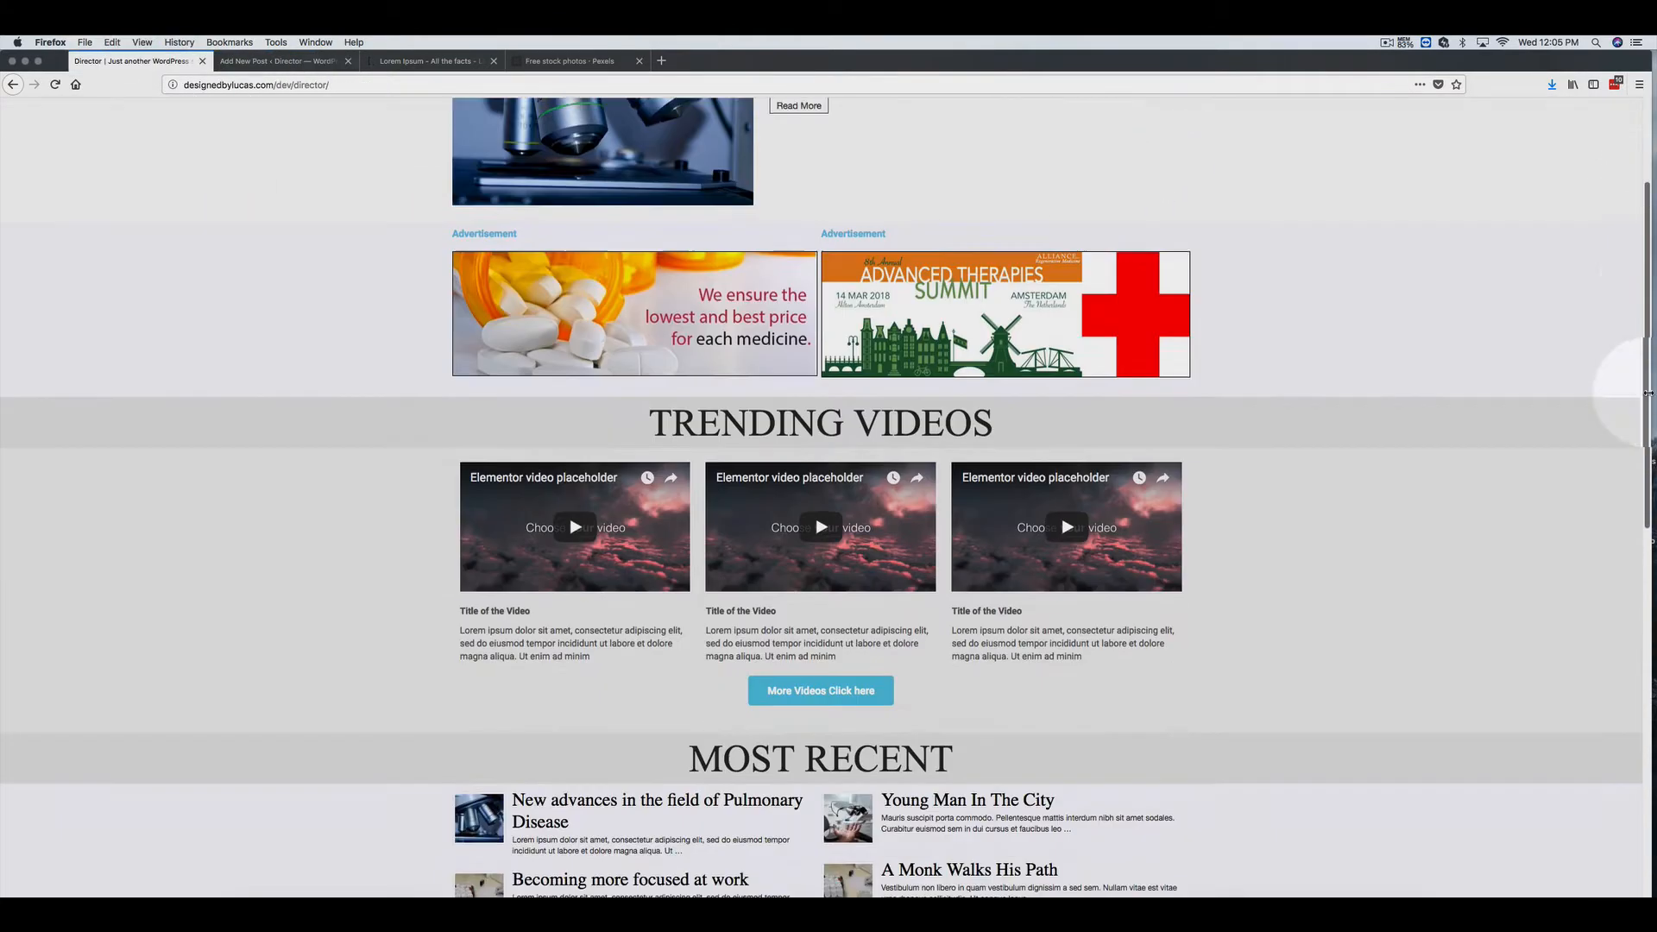
left_click_drag(1647, 393, 1648, 599)
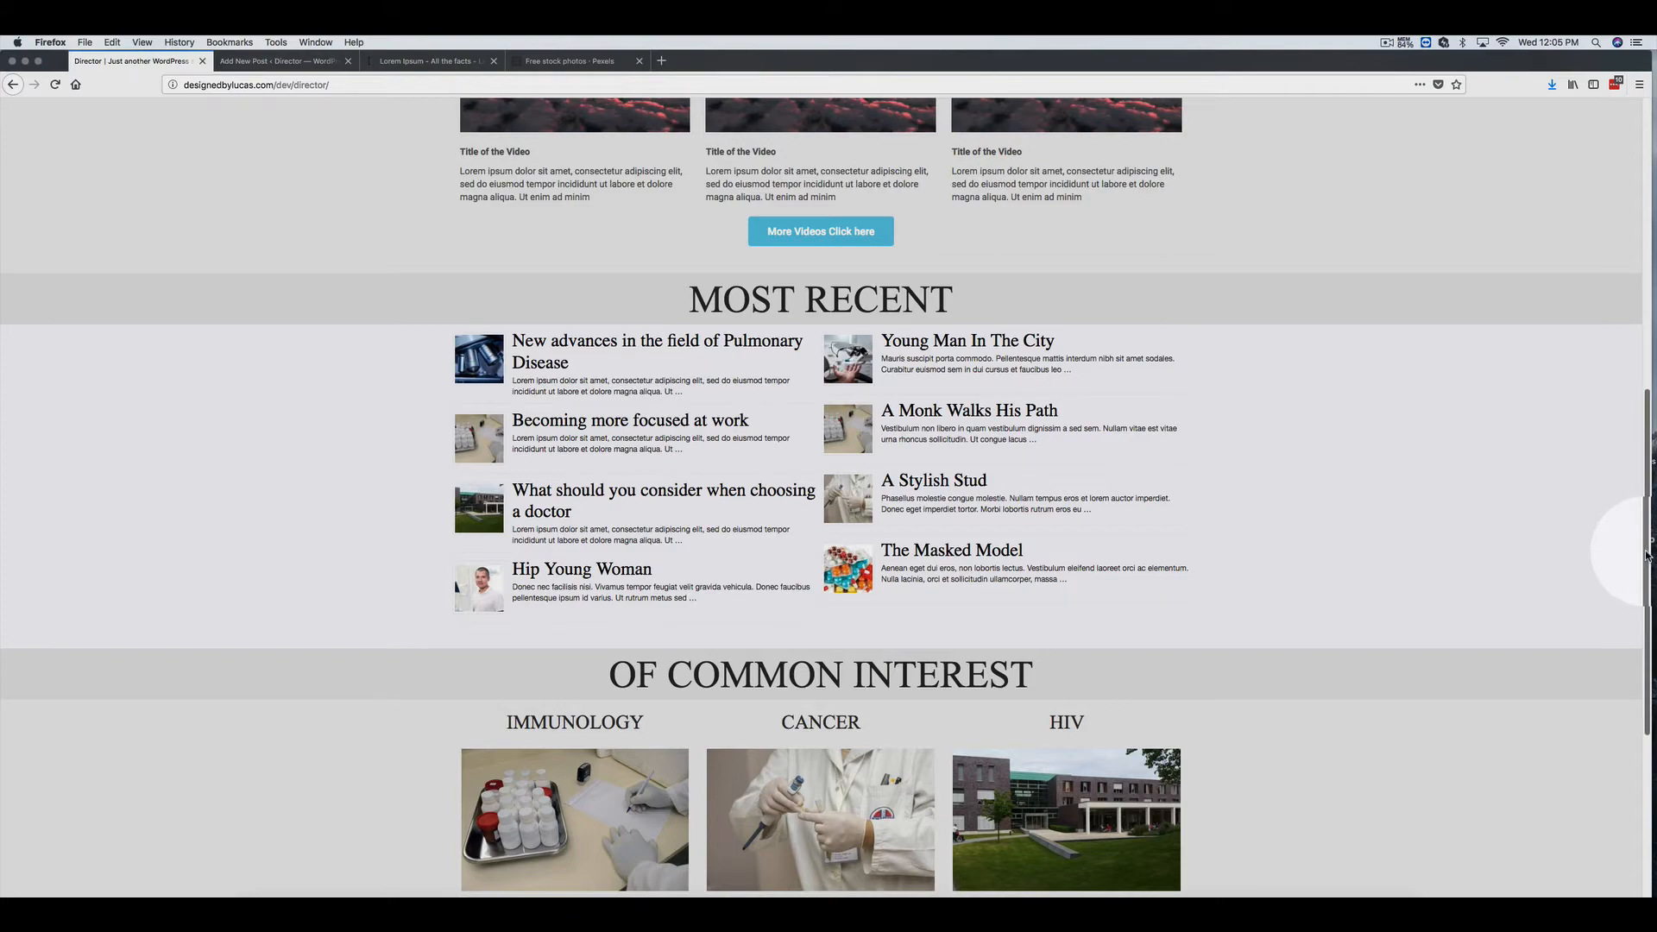
scroll(1635, 557, "down", 4)
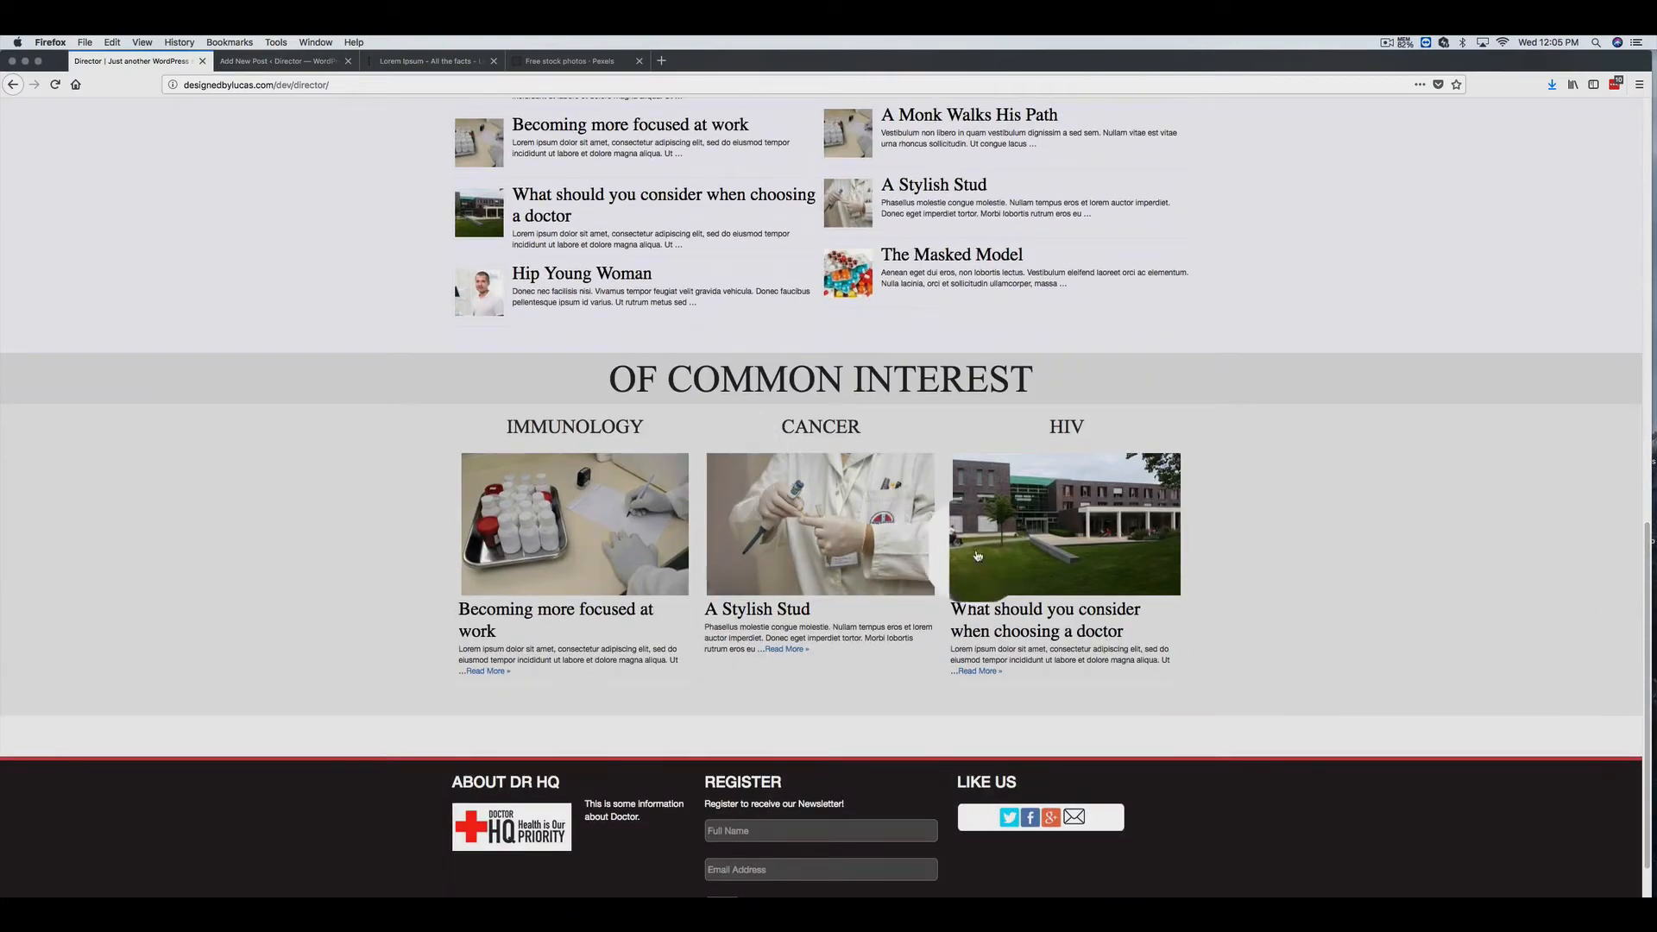
left_click_drag(1643, 569, 1647, 172)
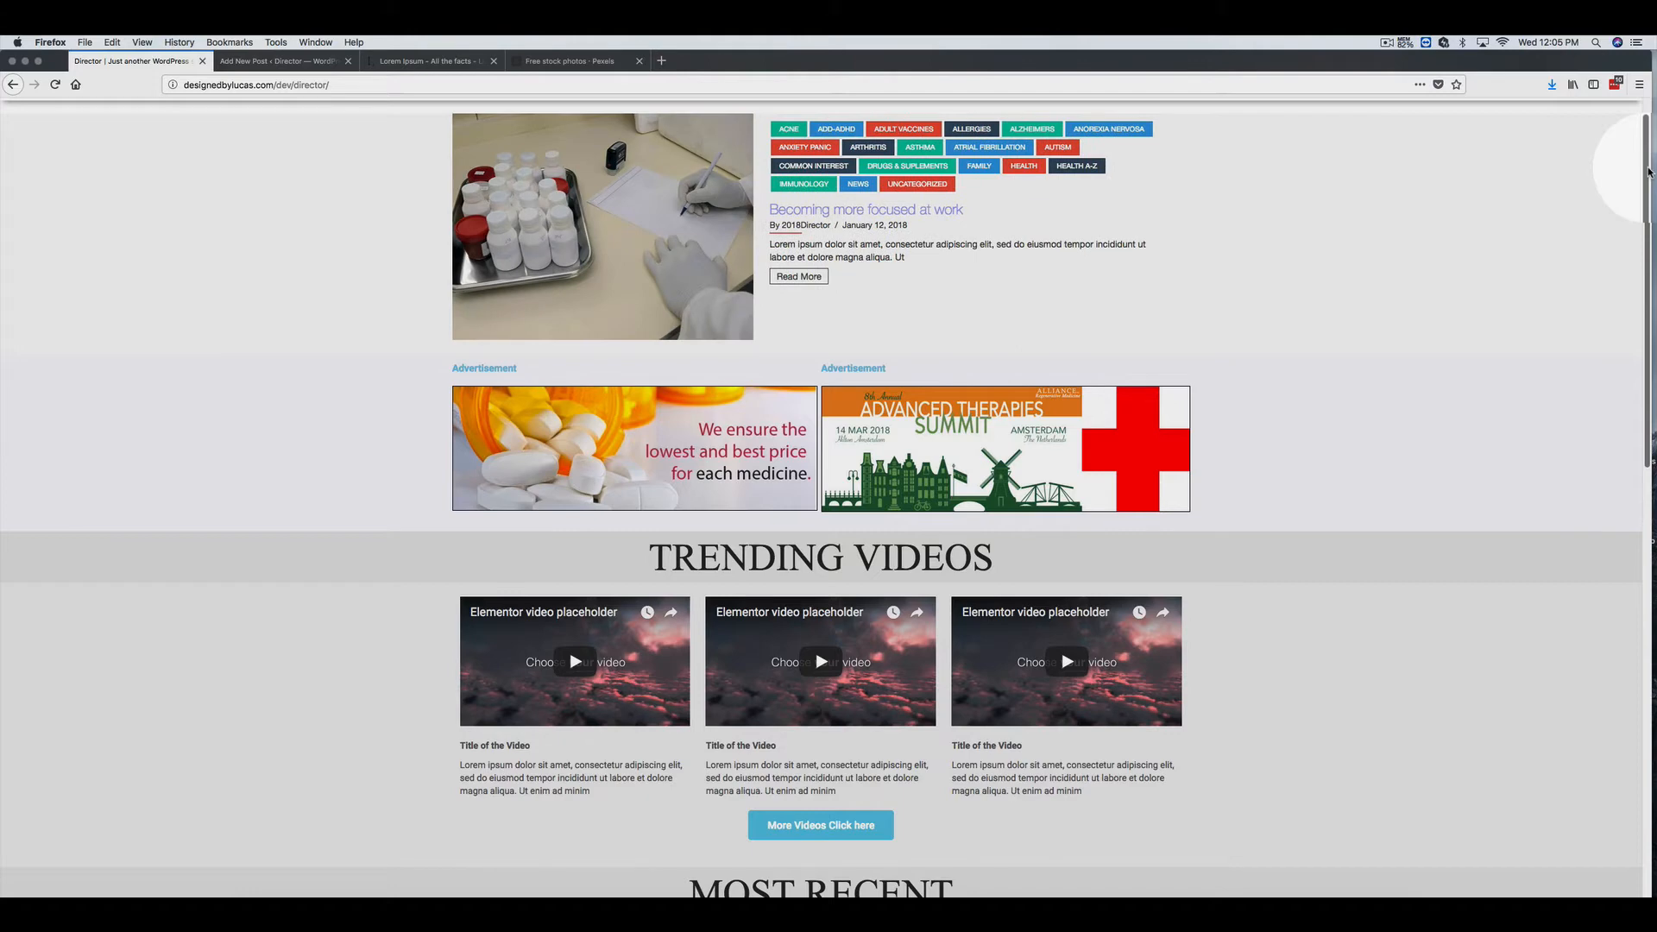
left_click(312, 63)
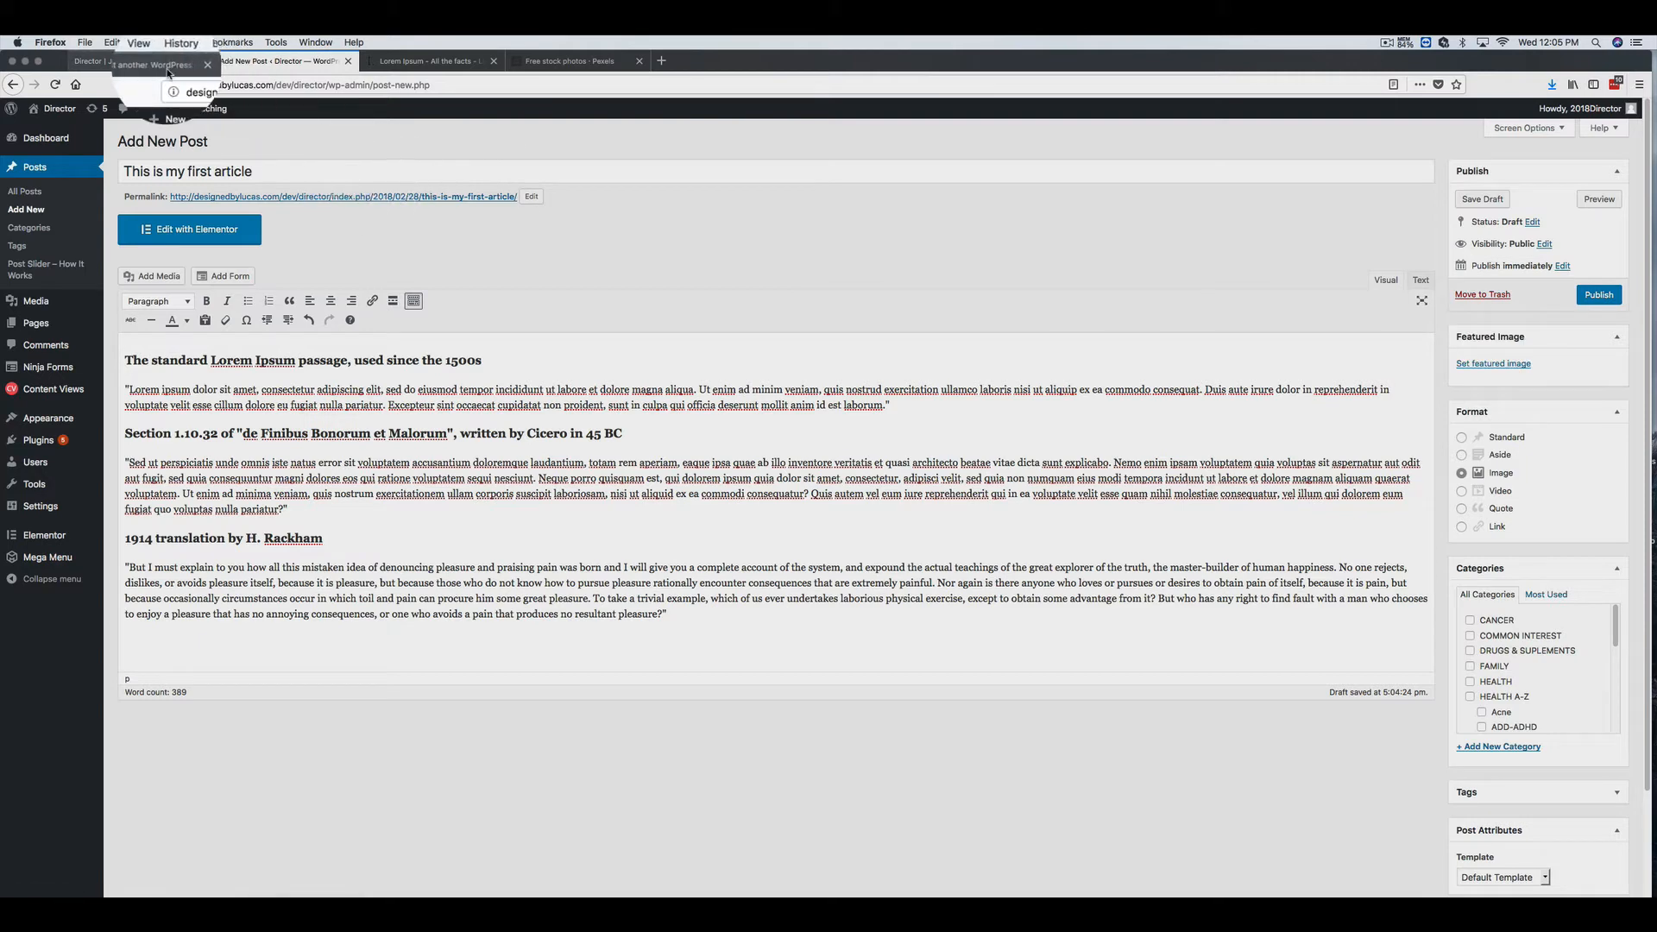
left_click(138, 62)
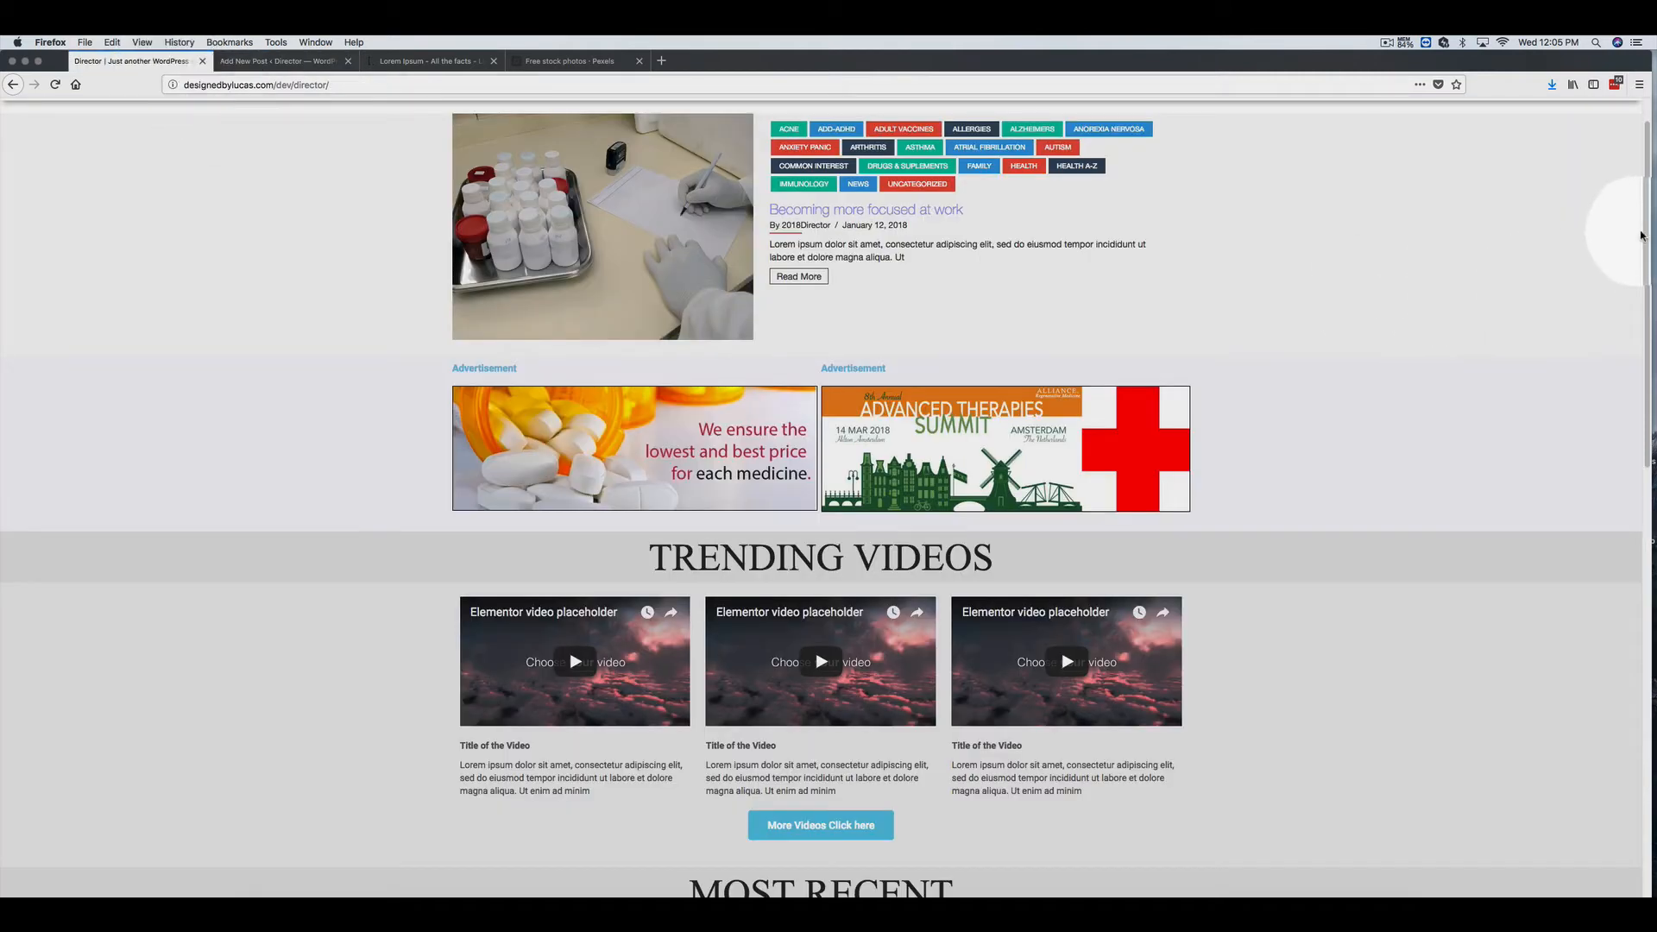
left_click_drag(1642, 234, 1648, 464)
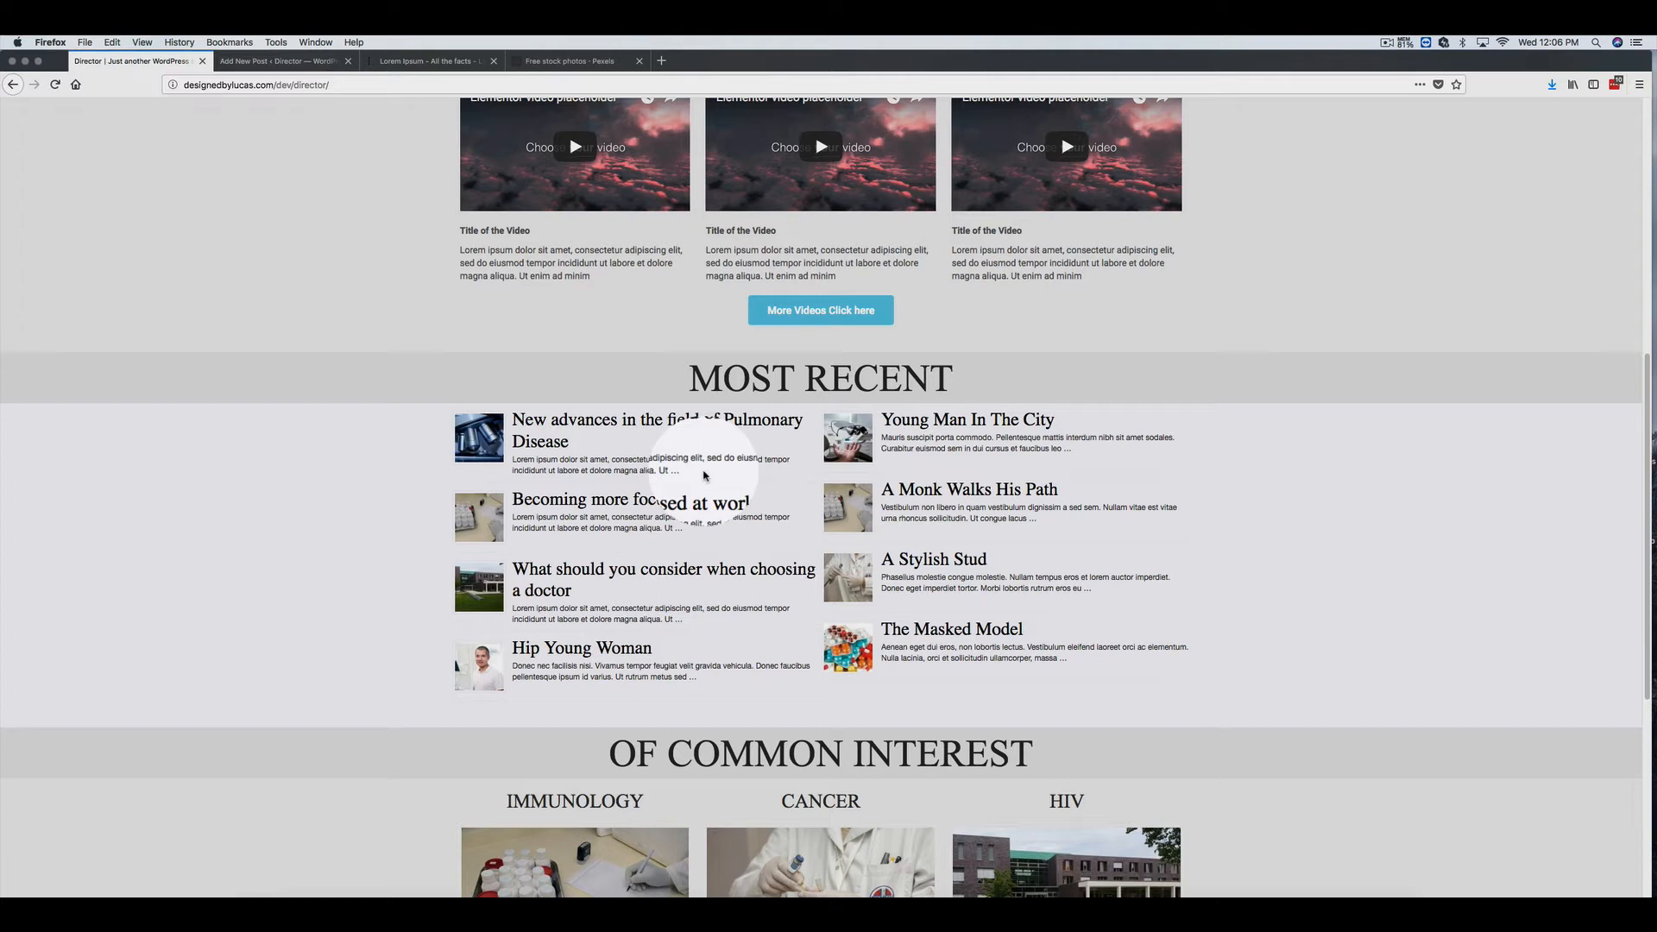
left_click_drag(1639, 457, 1586, 177)
left_click(289, 60)
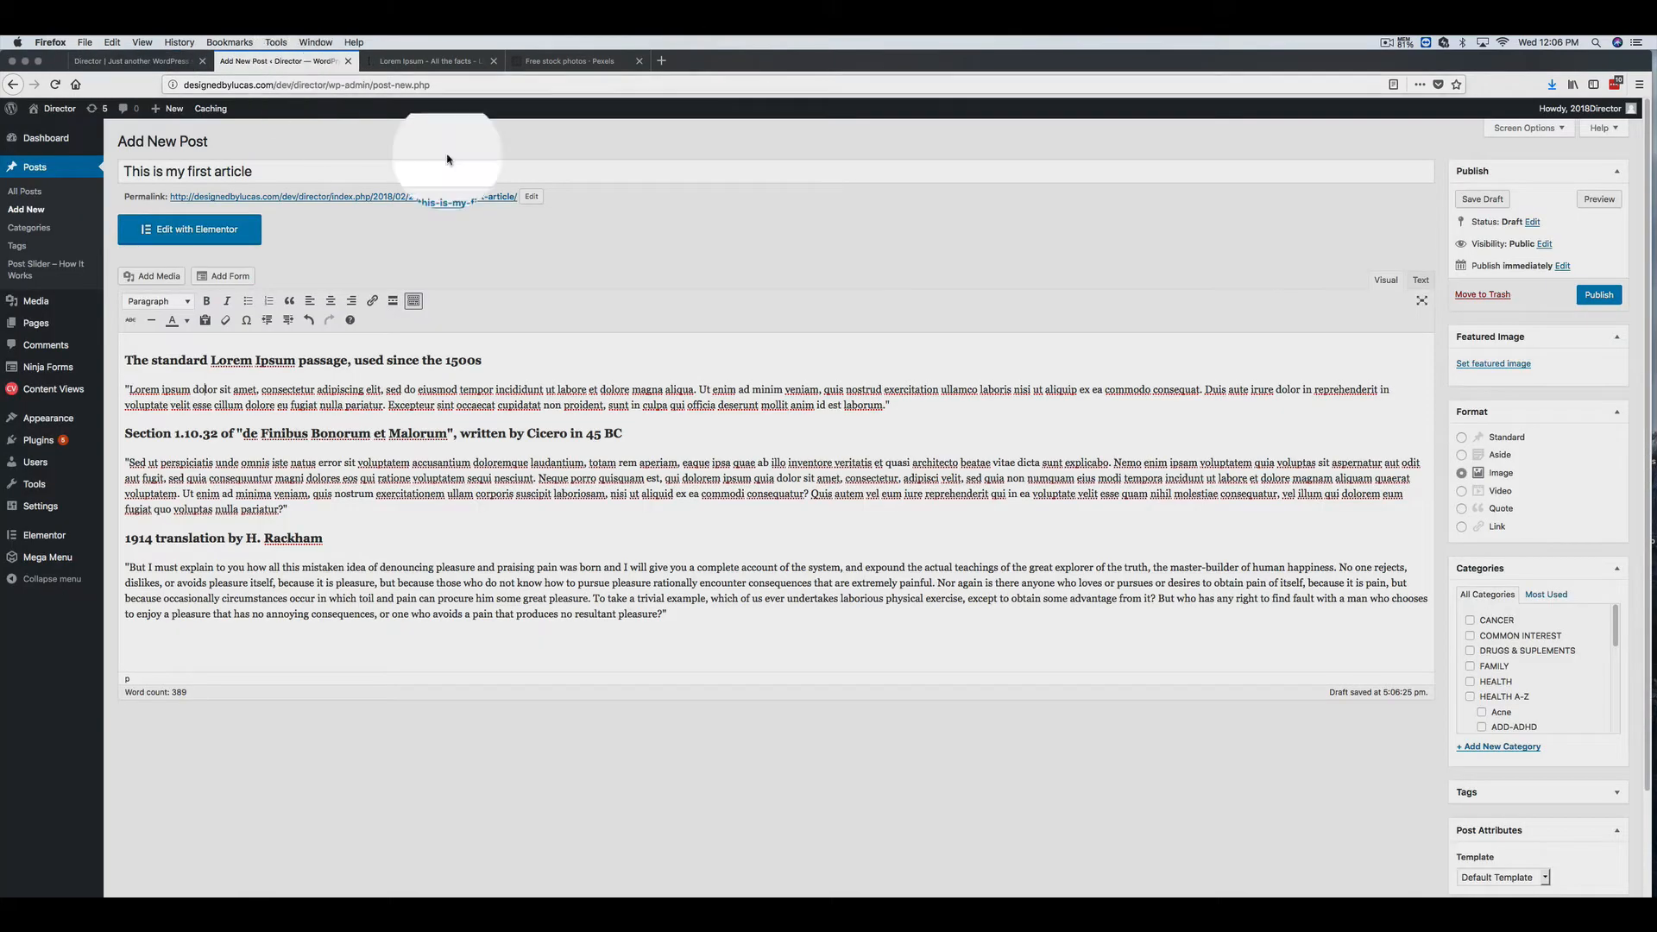
- Open the file upload area for the post's featured image and switch to the Pexels stock photo site
left_click(1492, 363)
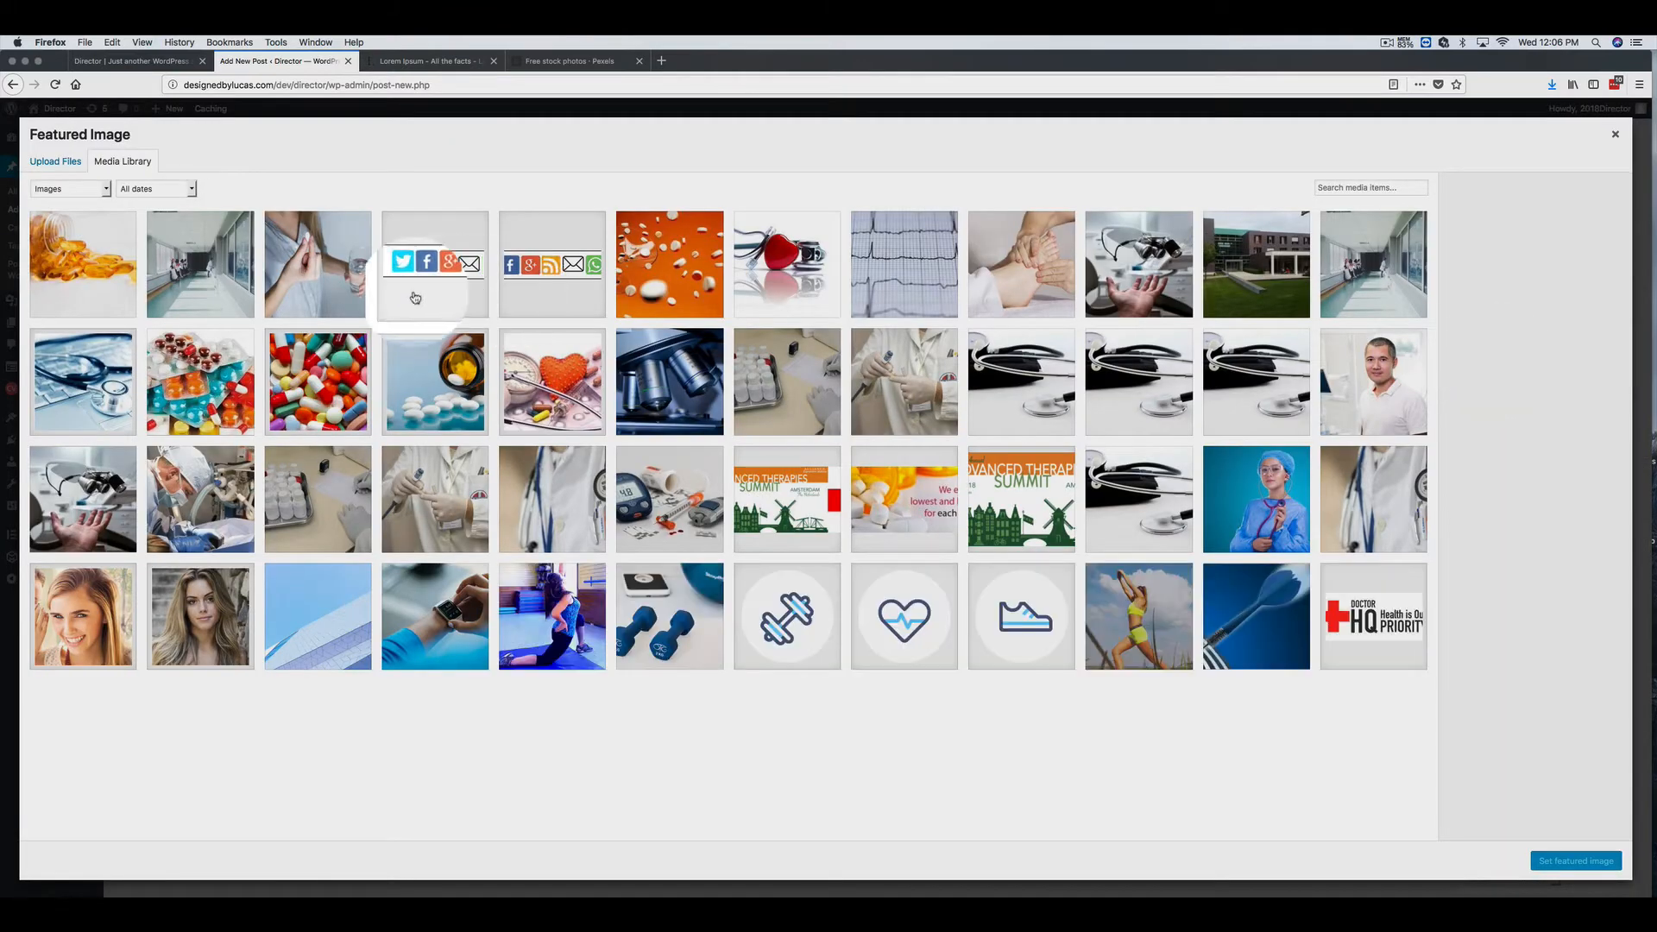
left_click(62, 164)
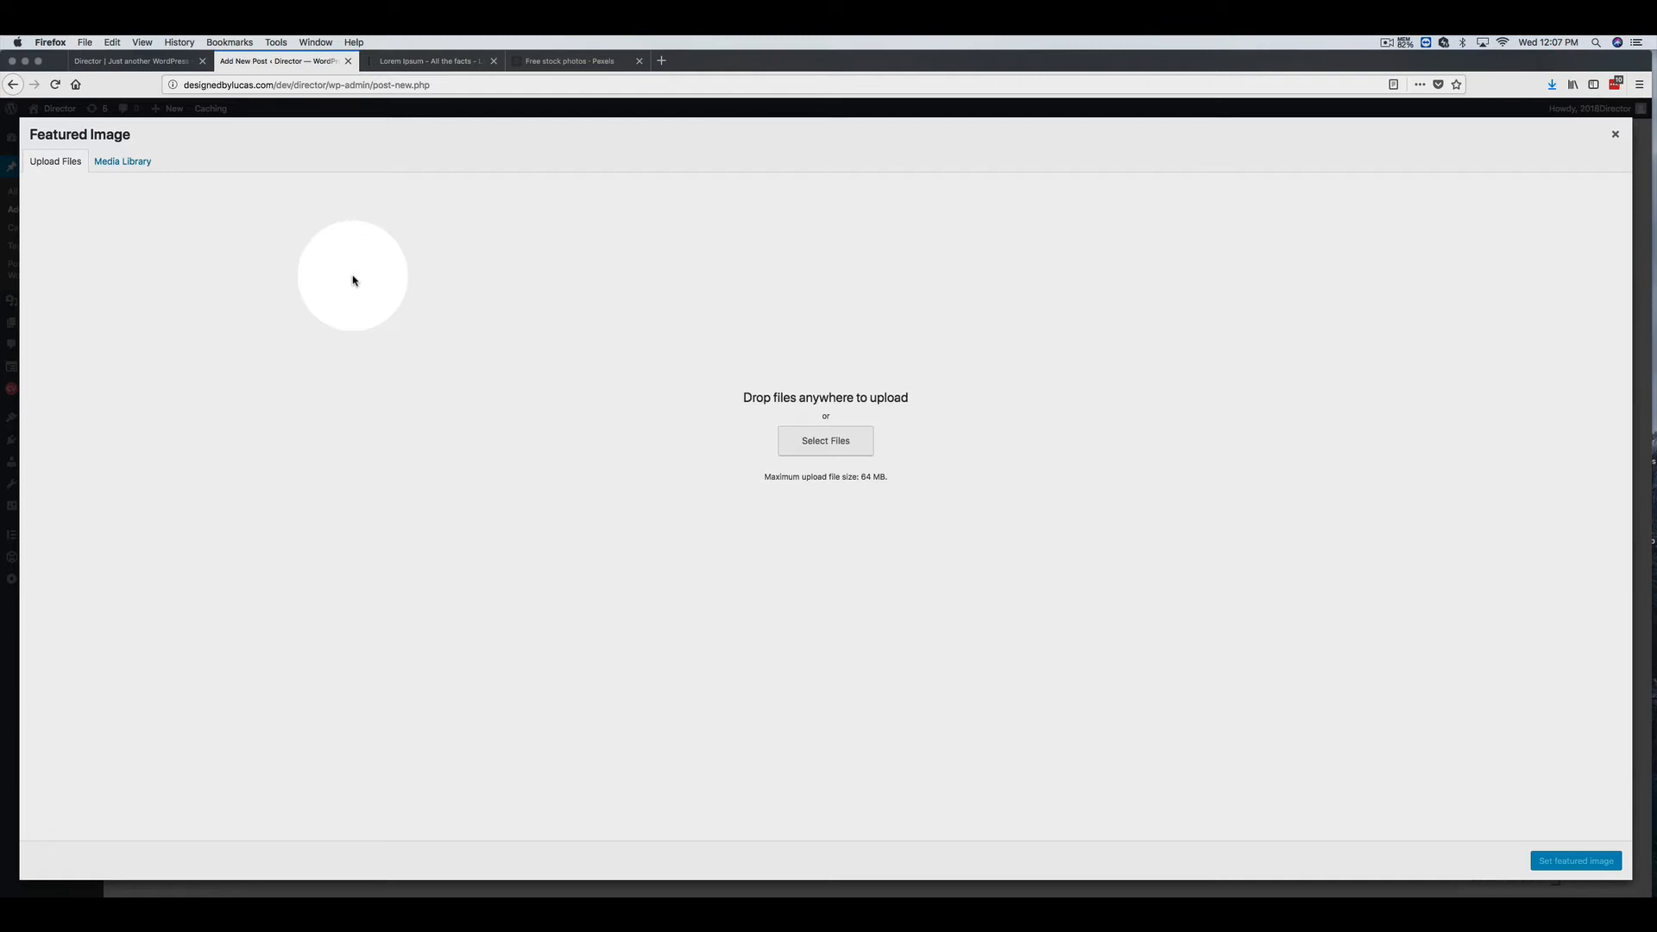
left_click(573, 65)
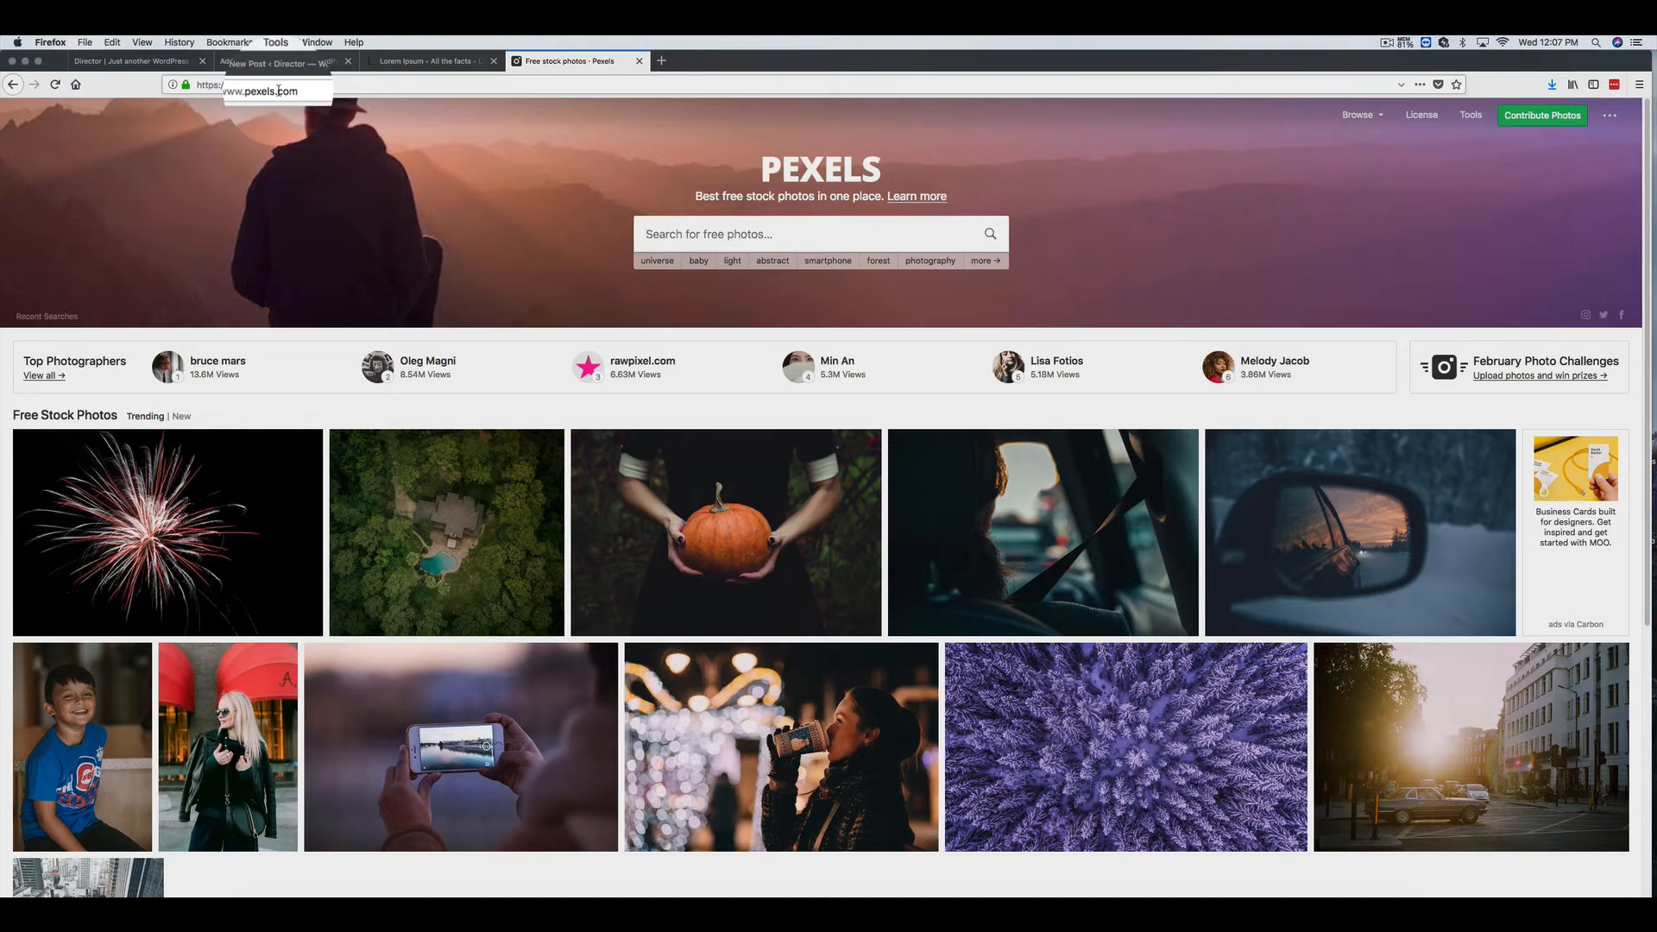
- Search Google Images for "medical" in a new browser tab, look over the pictures and close that tab
left_click(661, 63)
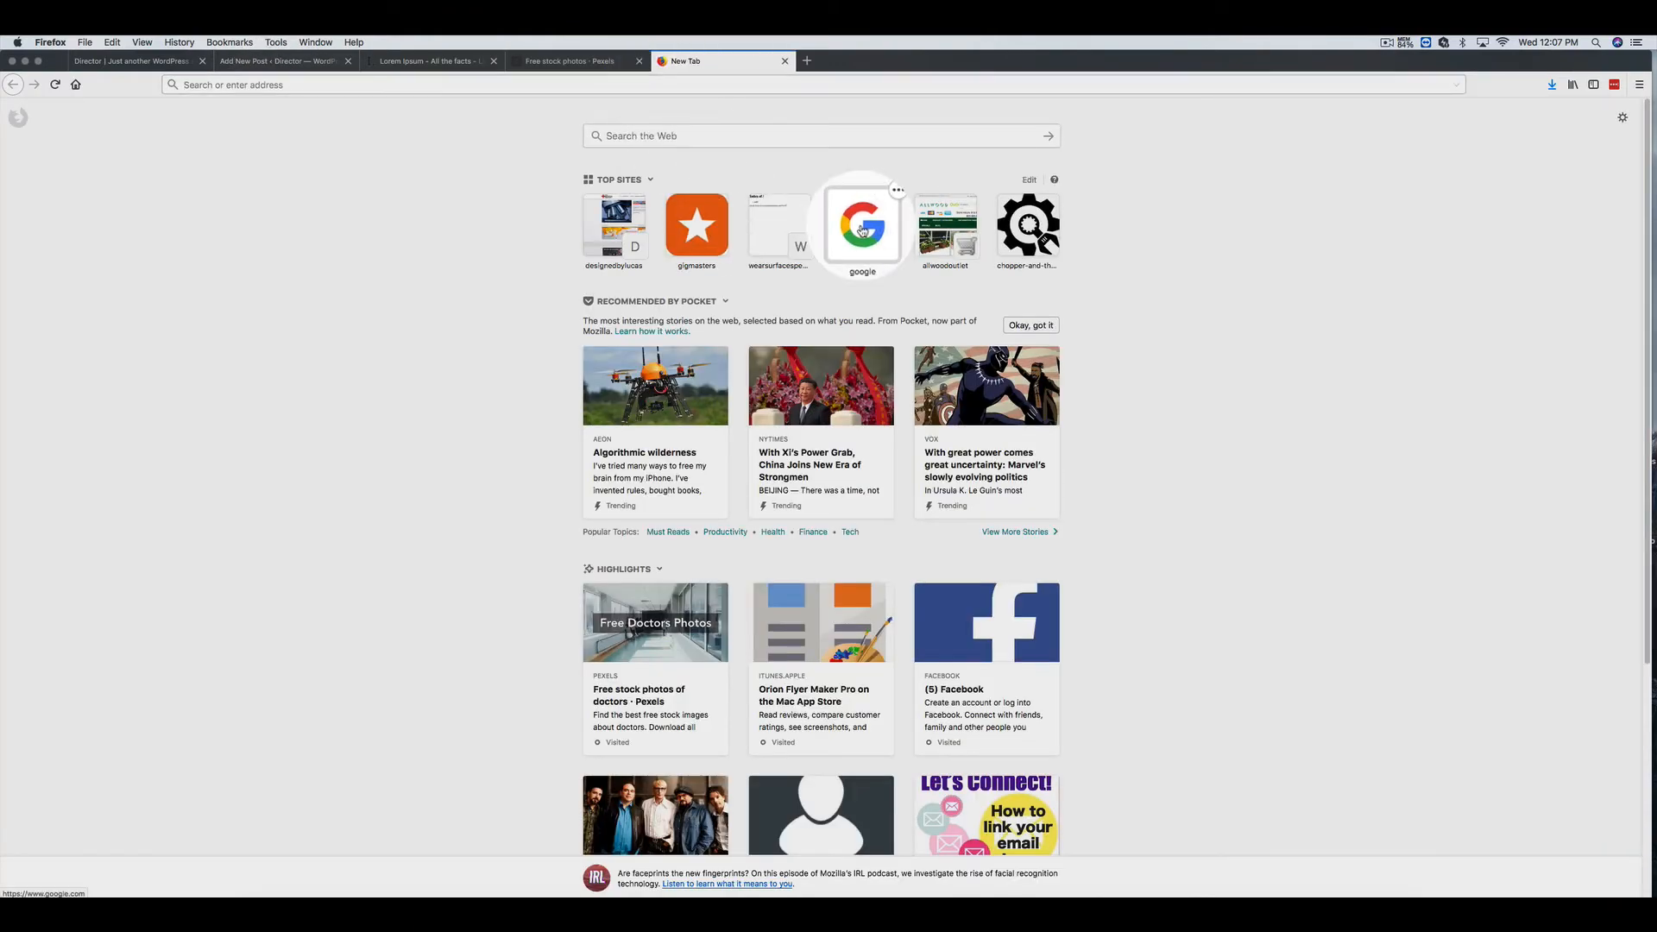
left_click(862, 231)
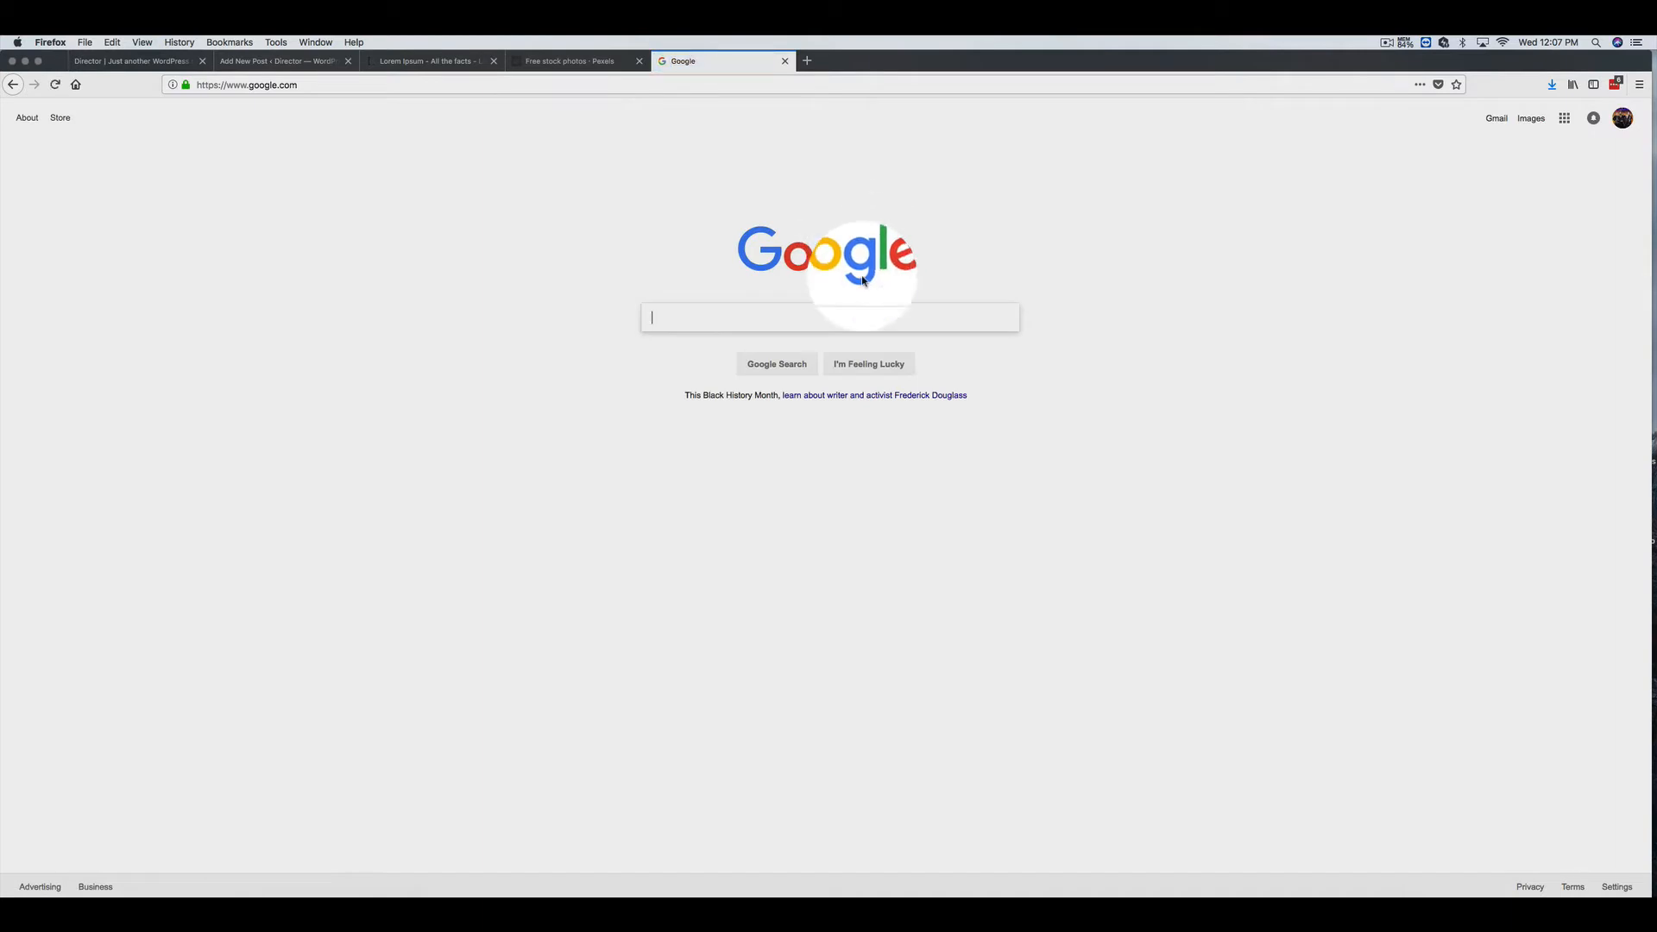
left_click(1531, 118)
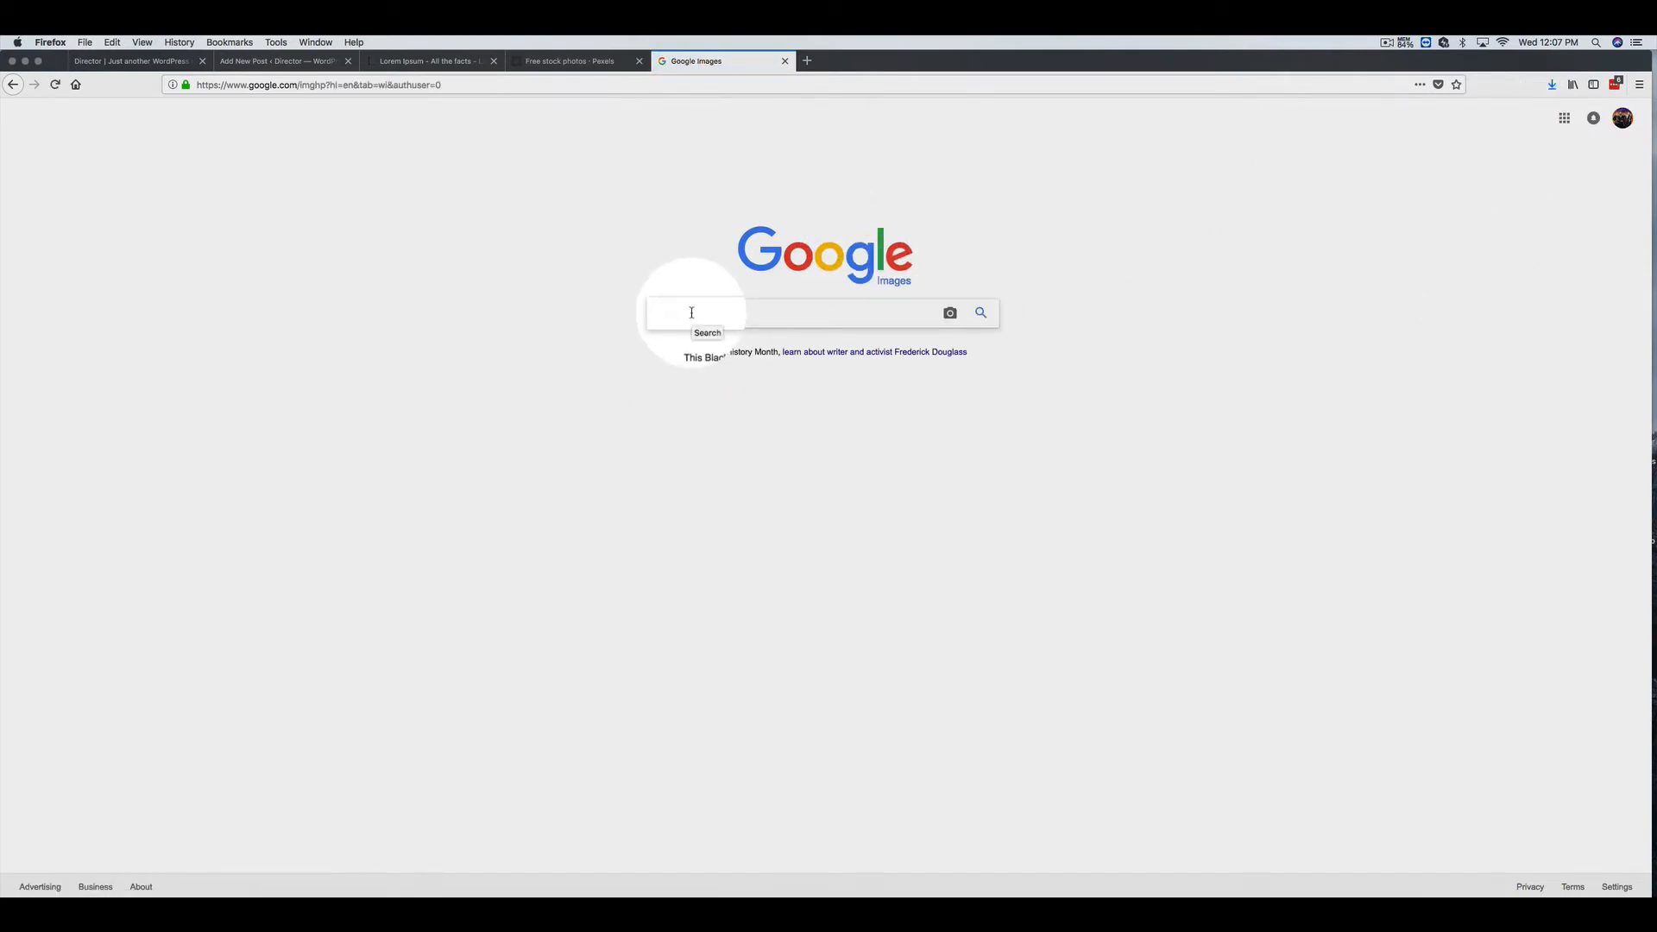
type("medical")
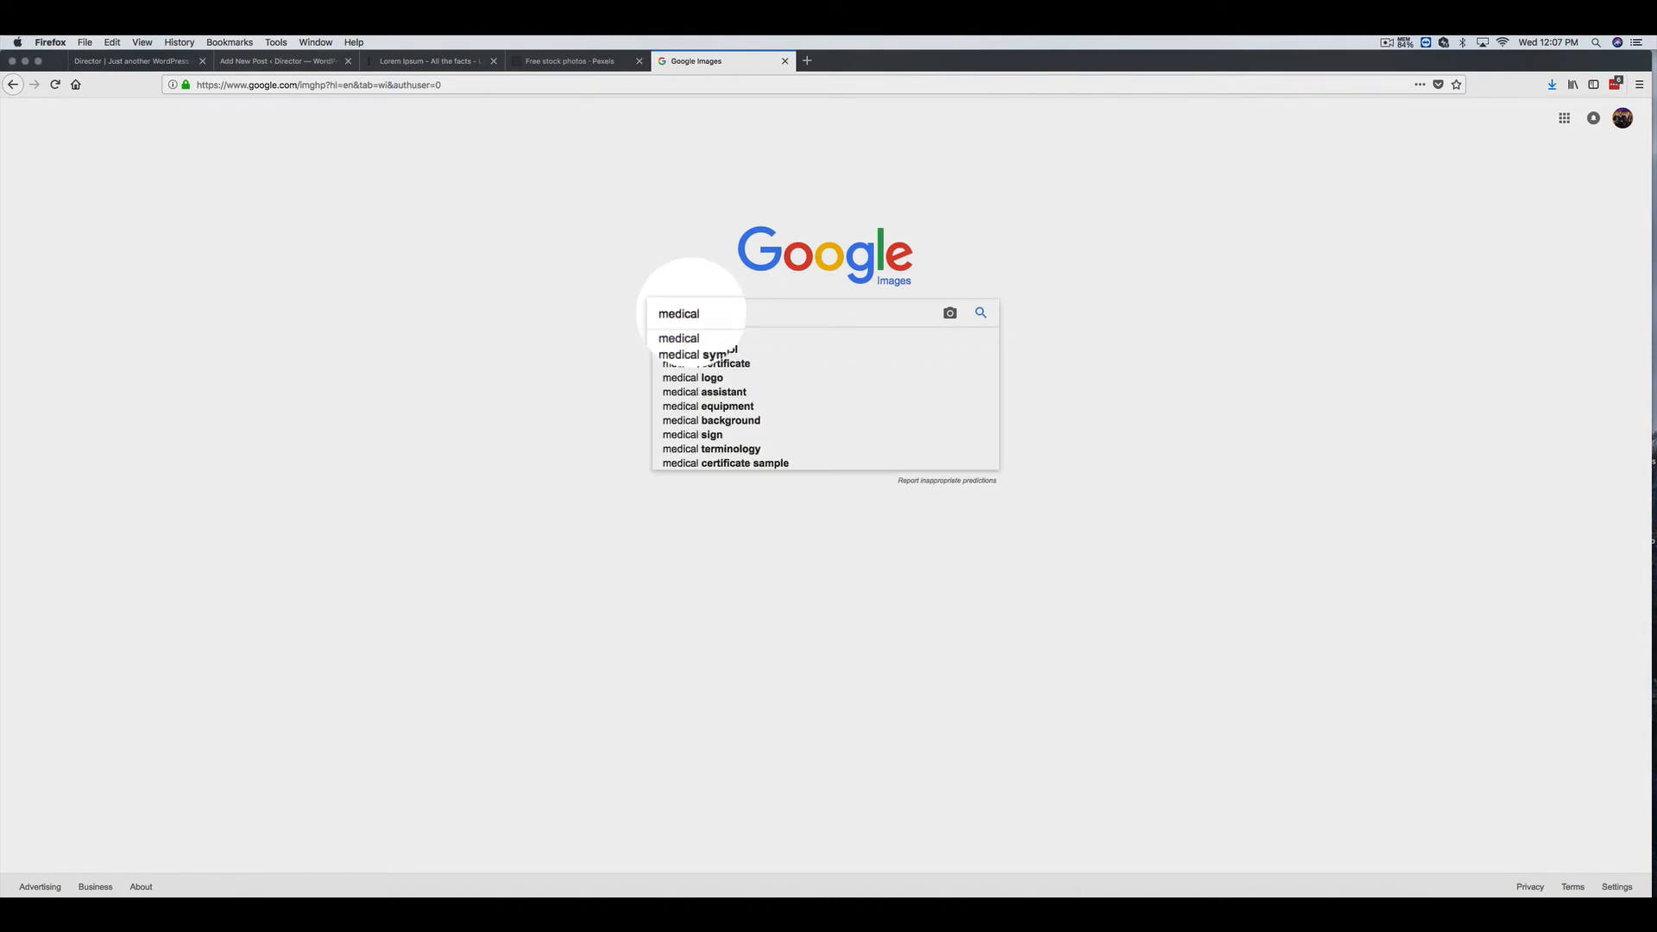
key("Return")
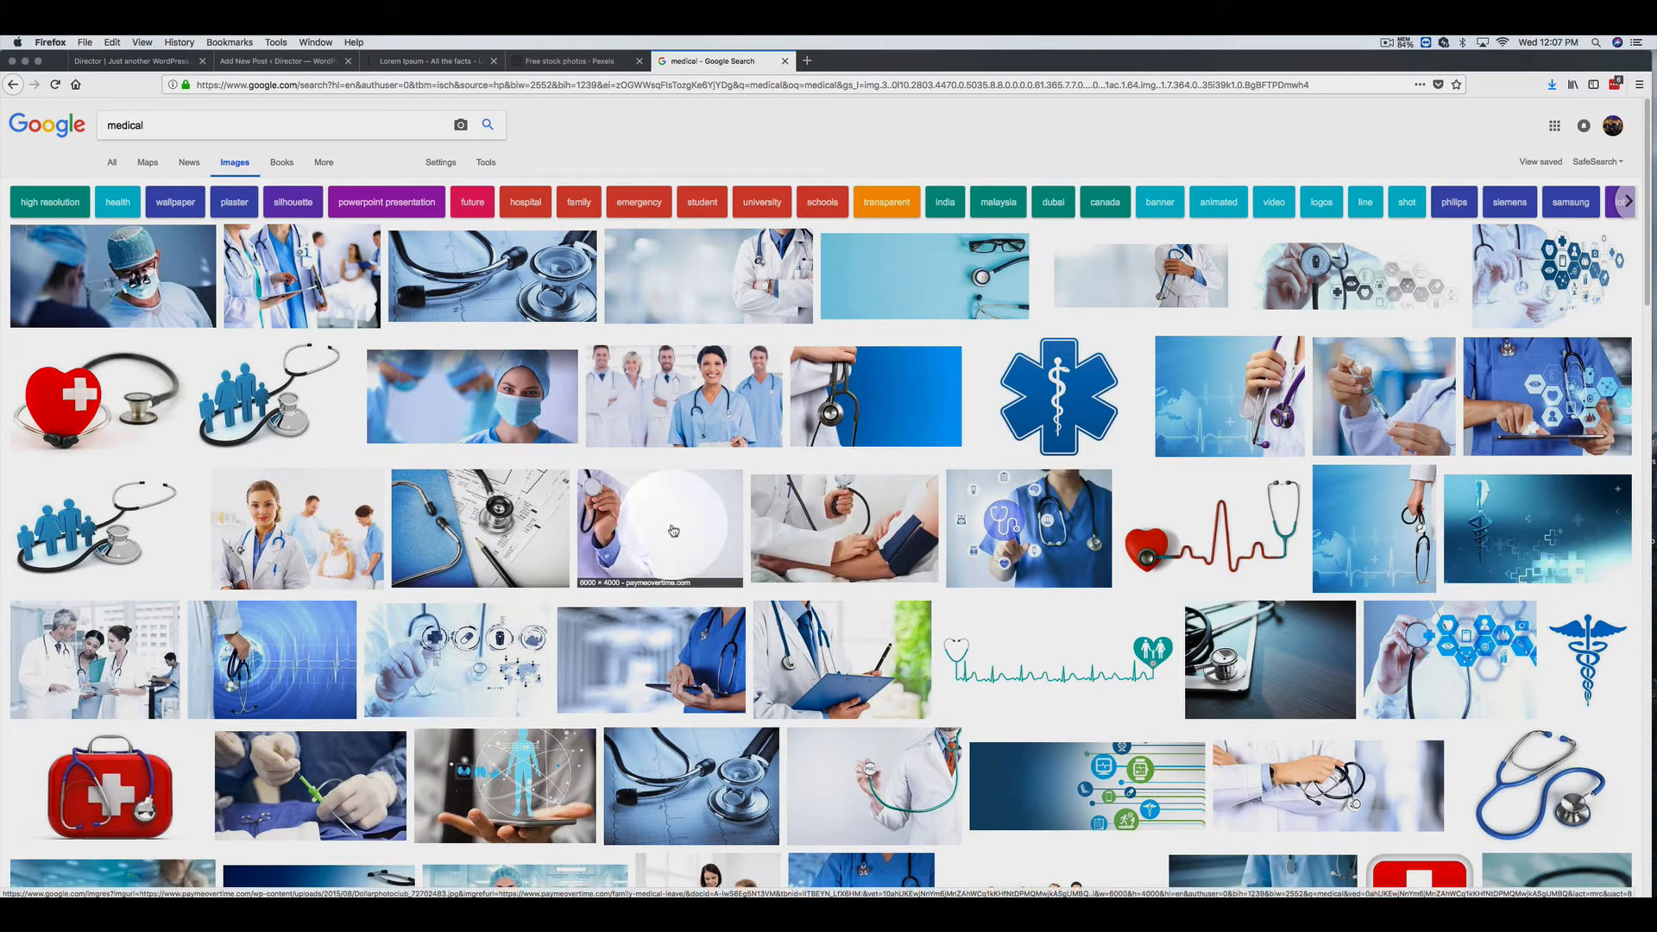
left_click(785, 65)
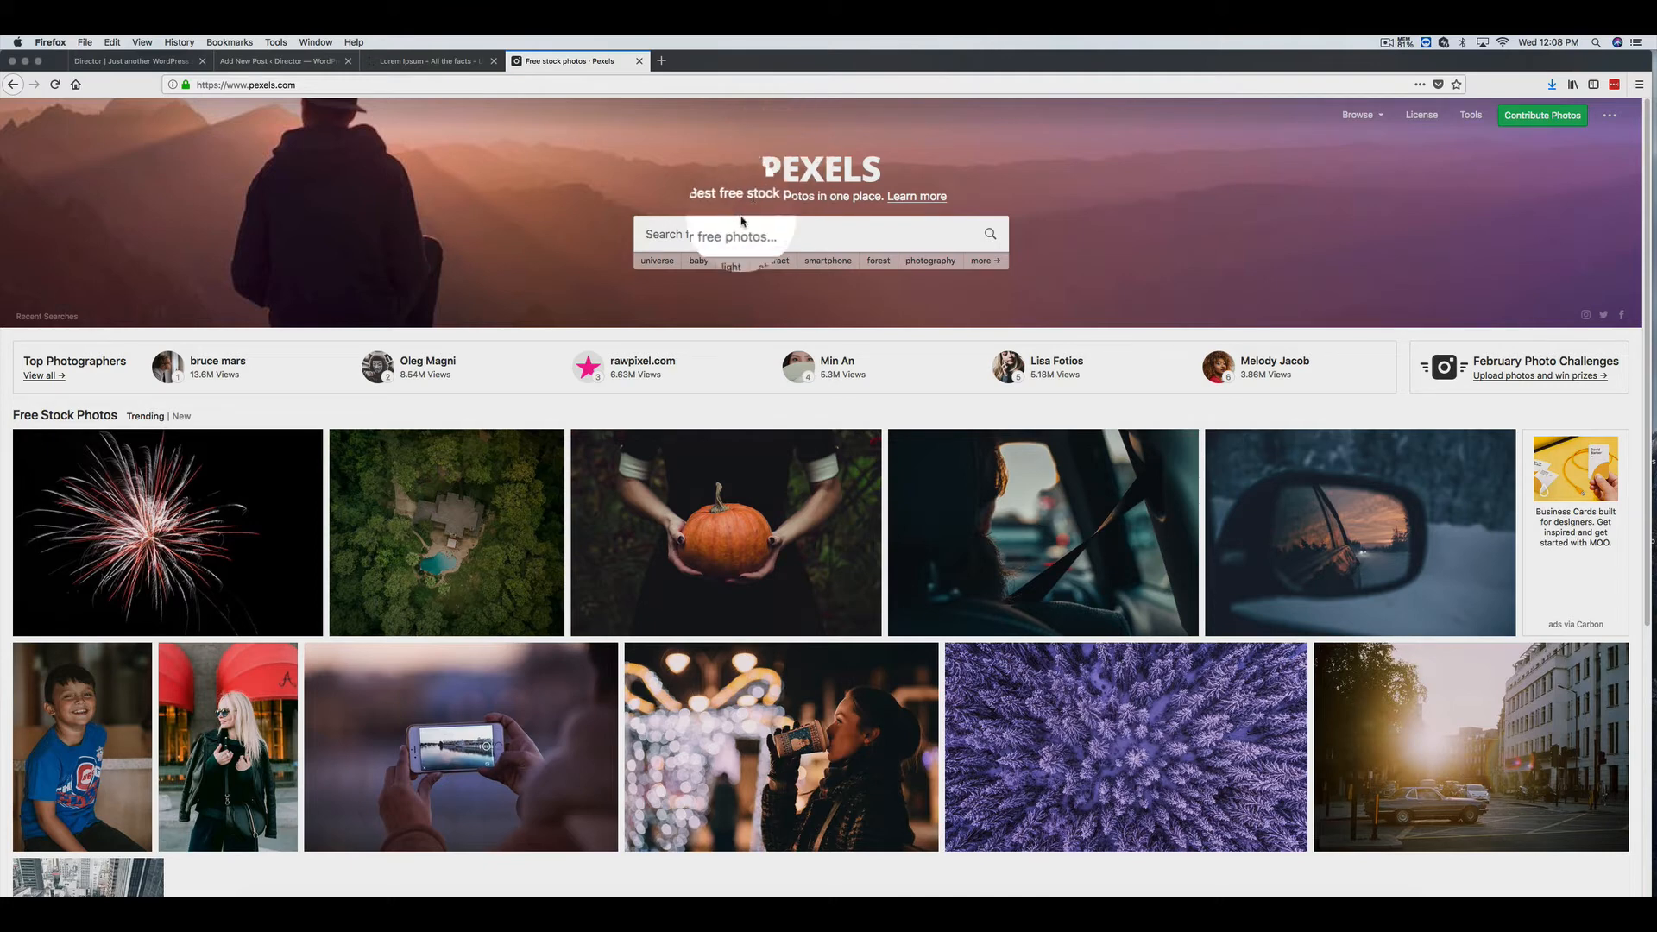
- Search Pexels for "medicine" photos
left_click(694, 242)
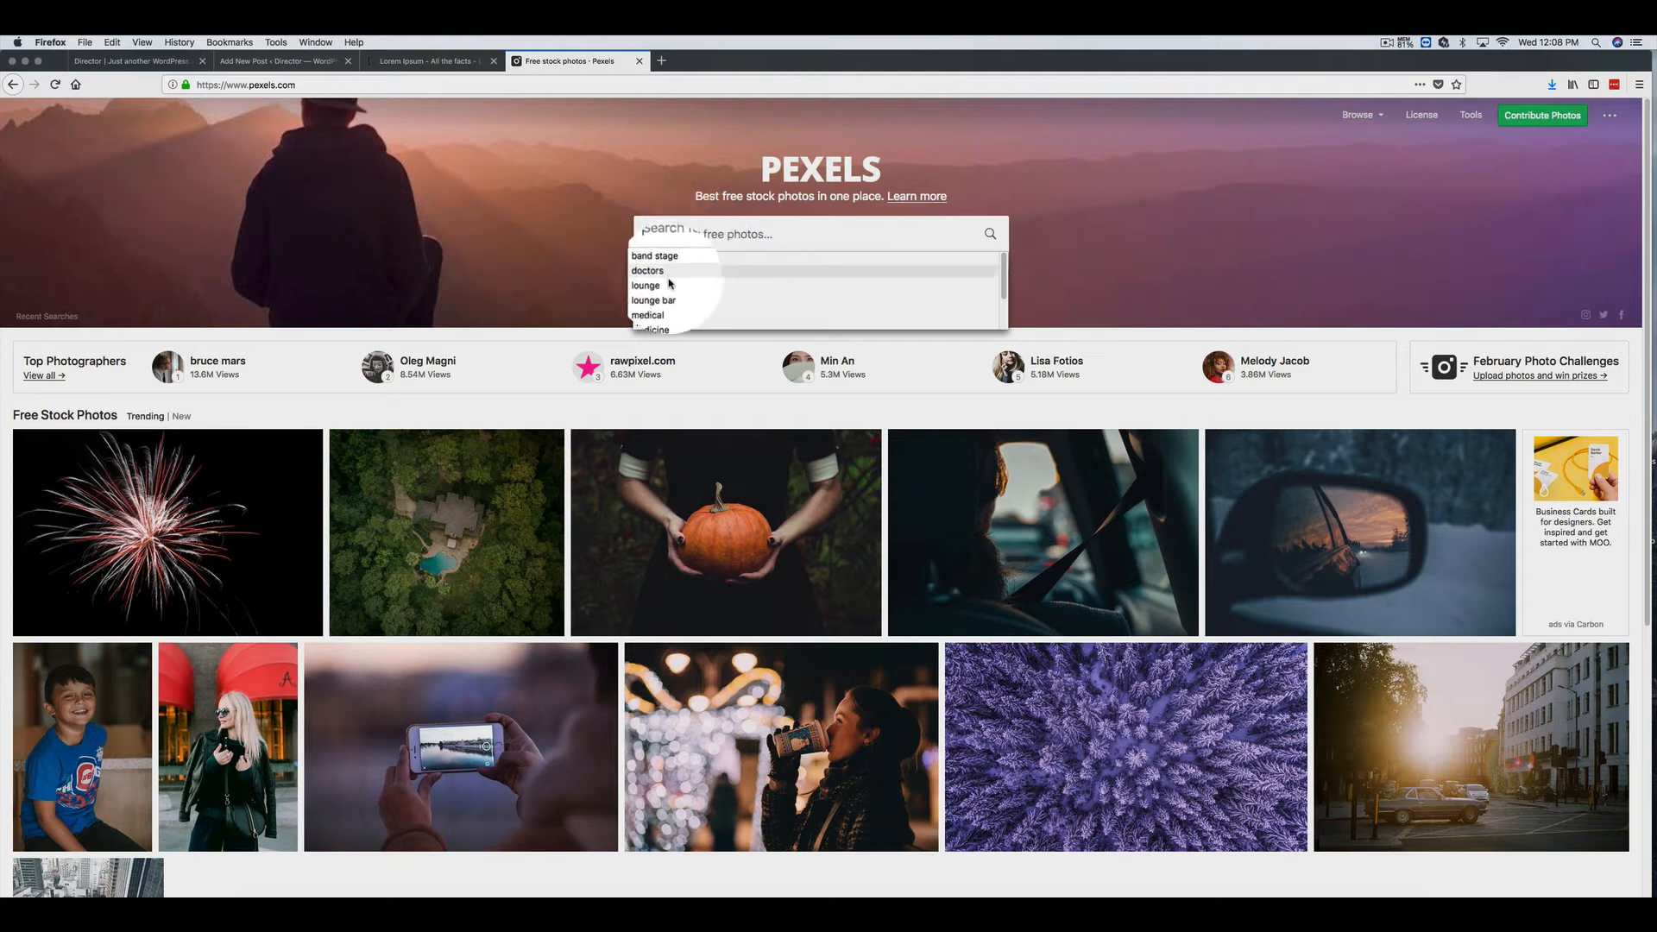
left_click(670, 237)
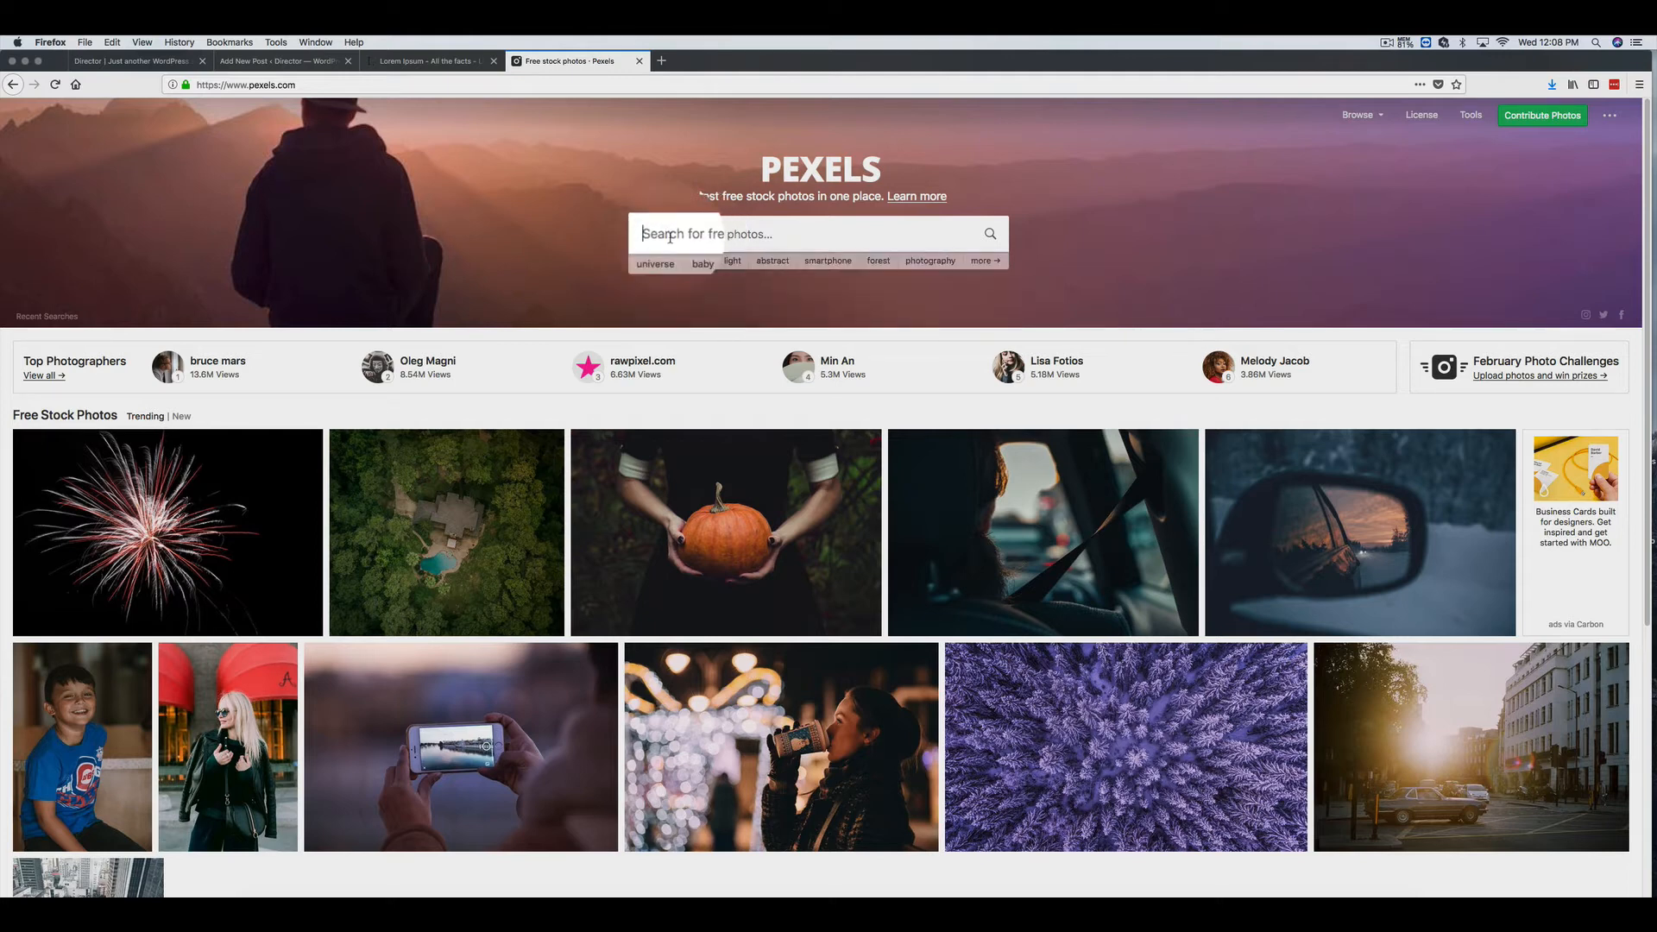
type("medicine")
key("Return")
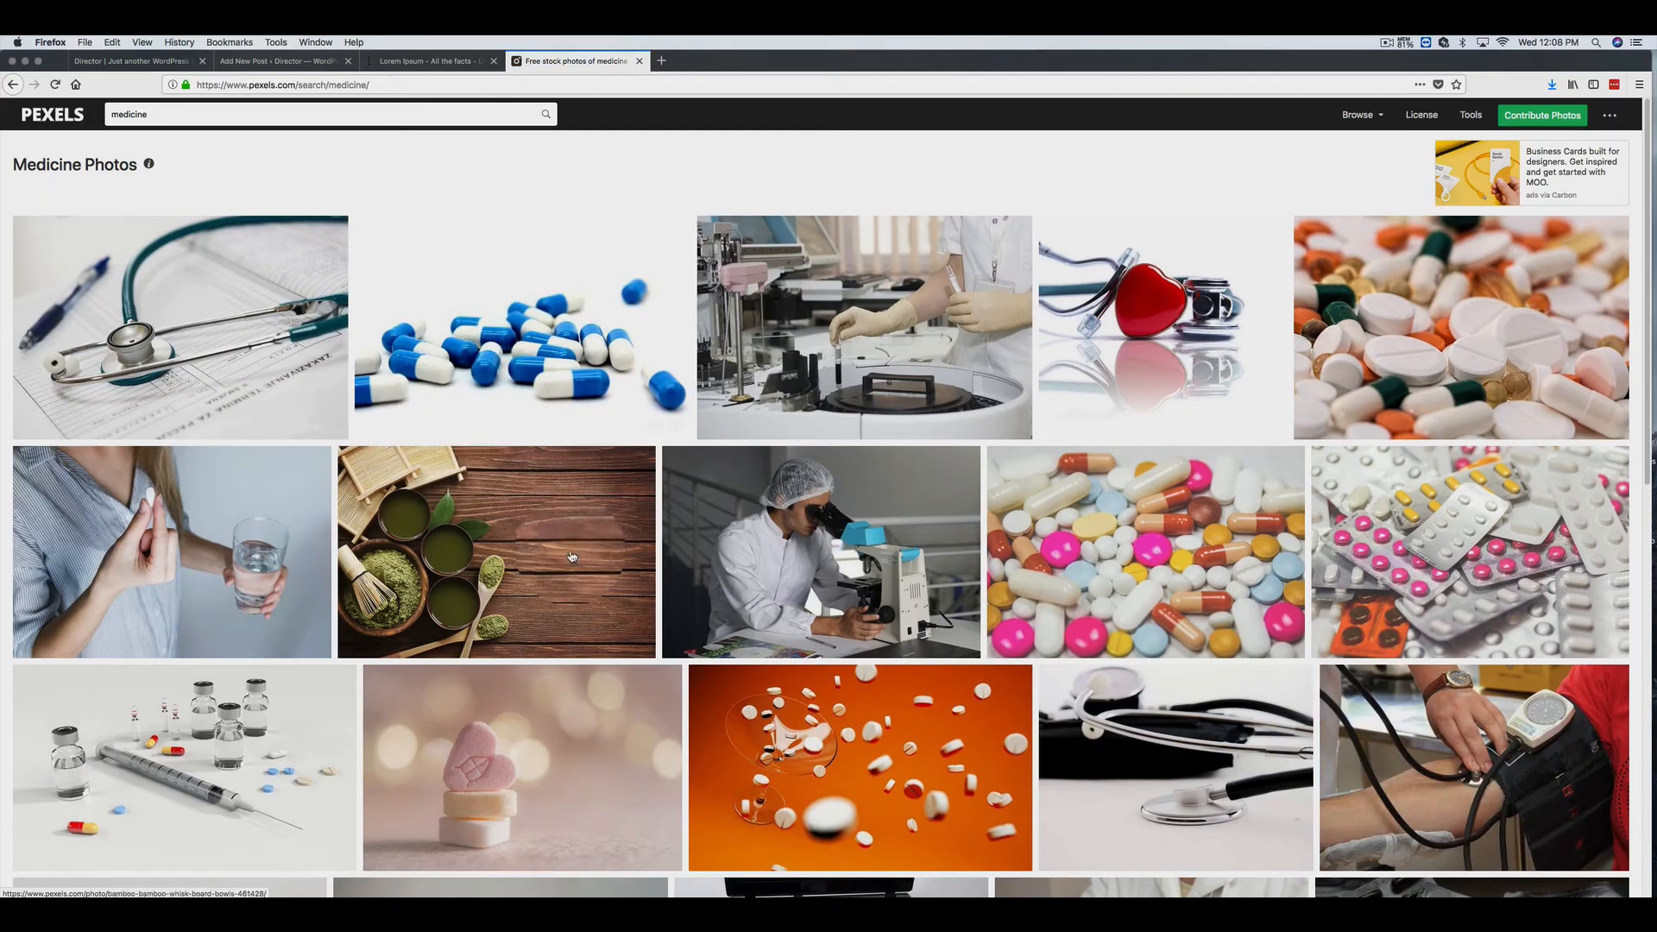
- Save the photo of the lab worker at a microscope as pexels-photo-356040 in Downloads and close its detail view
left_click(713, 541)
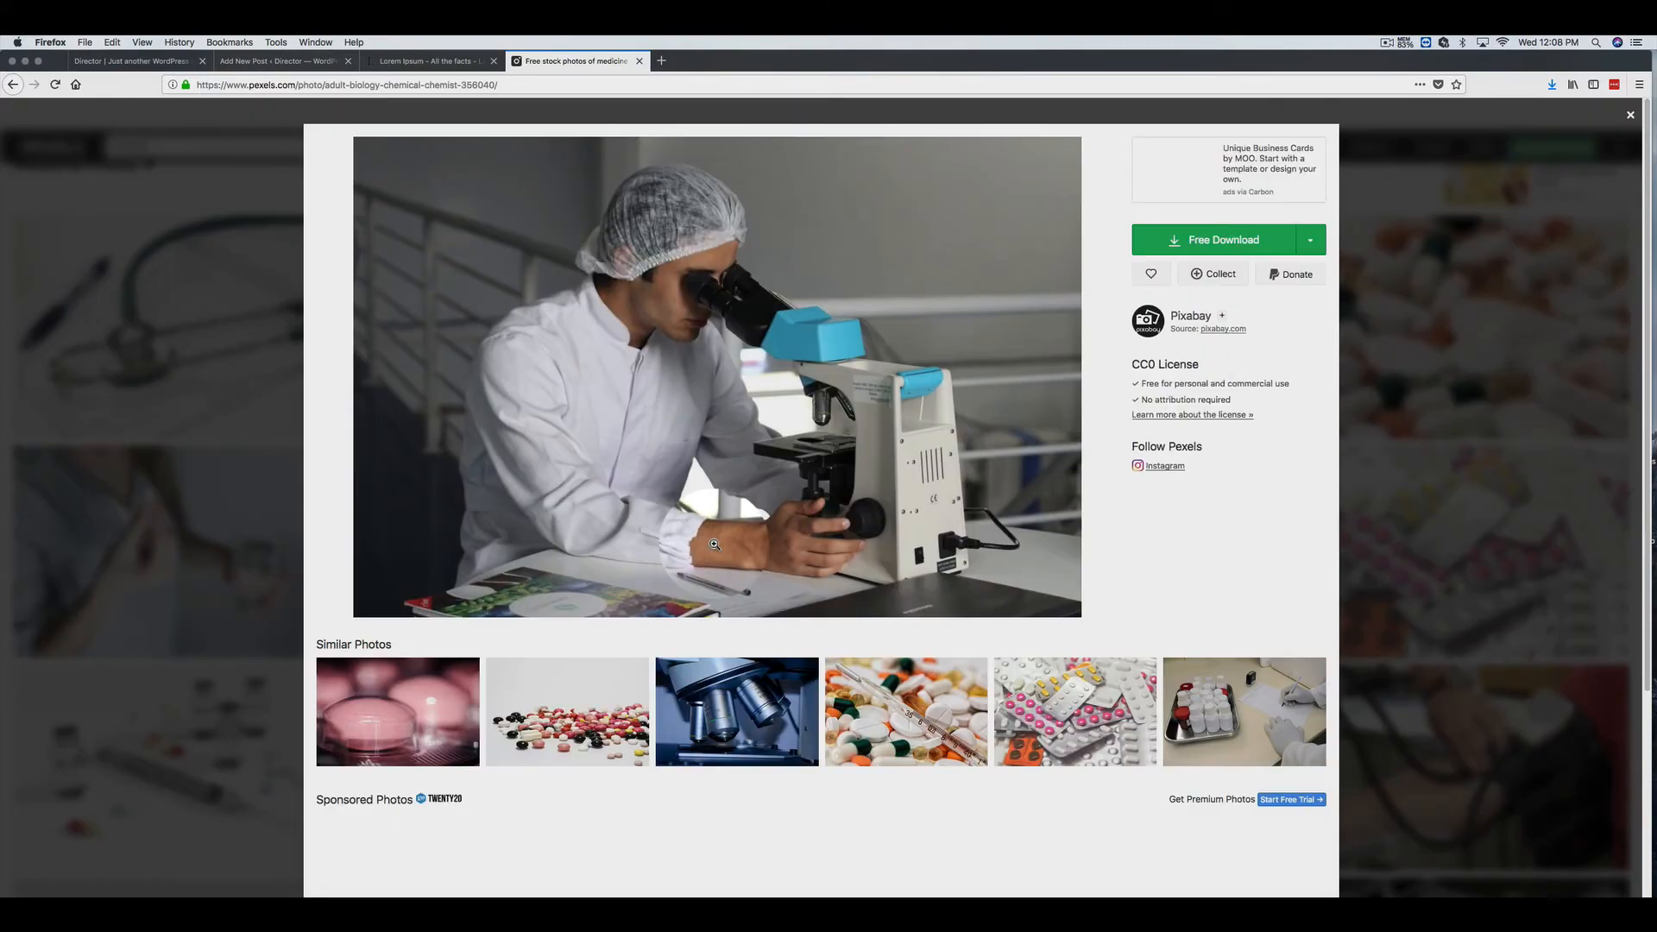
right_click(678, 278)
left_click(714, 331)
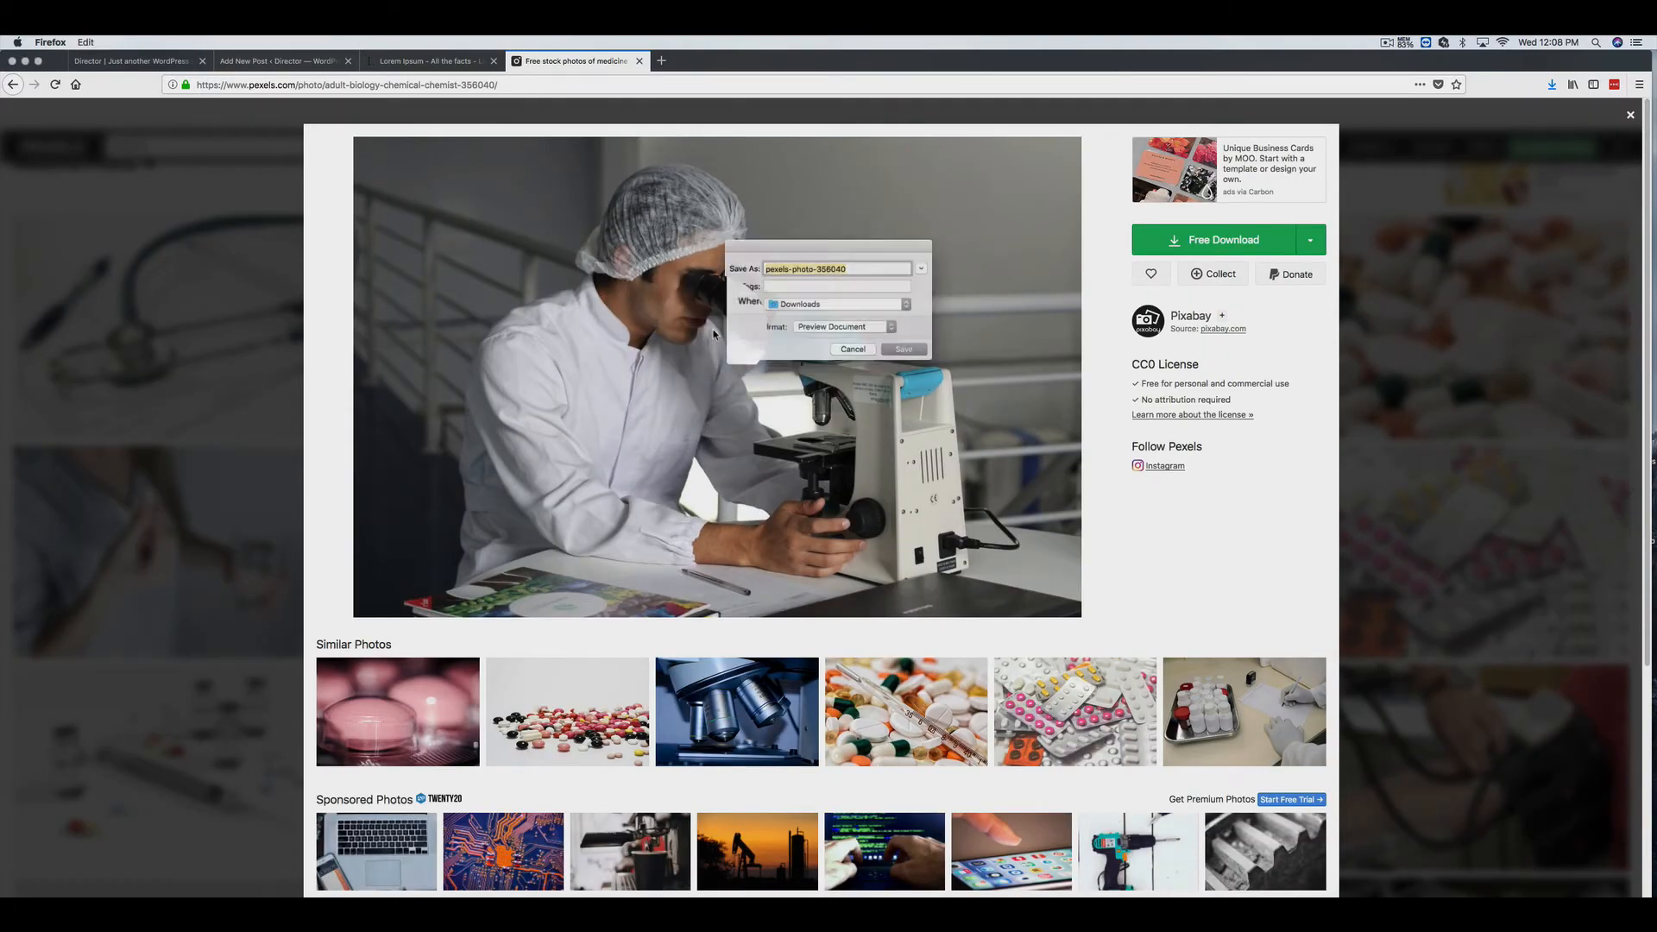
left_click(908, 352)
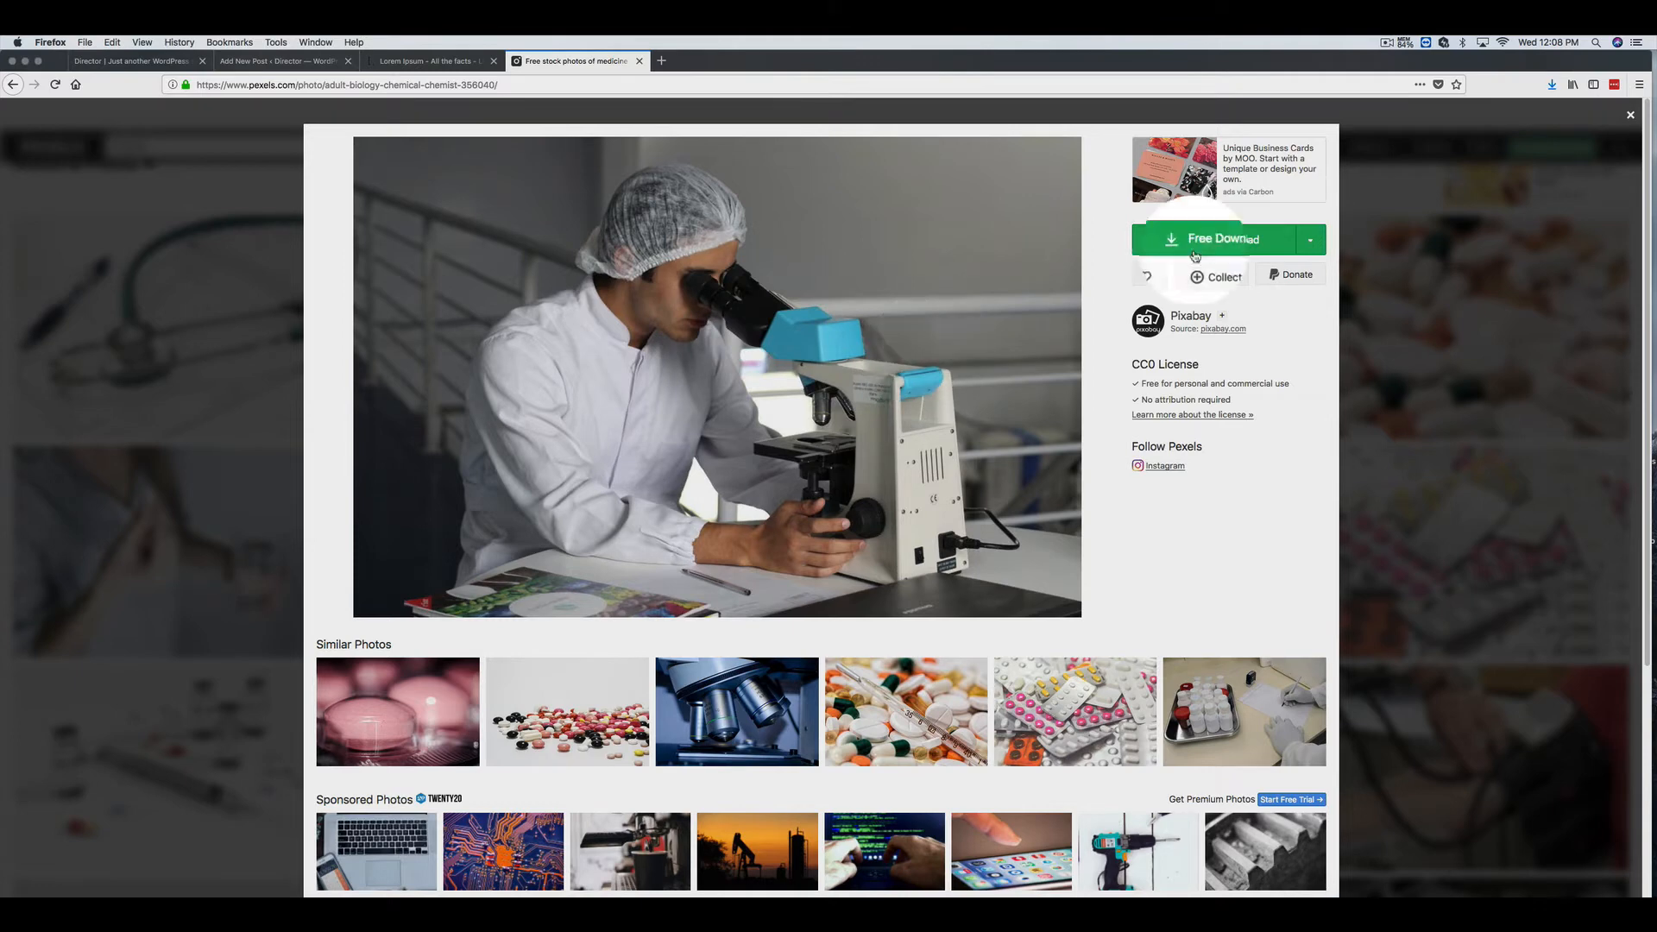
left_click(1626, 116)
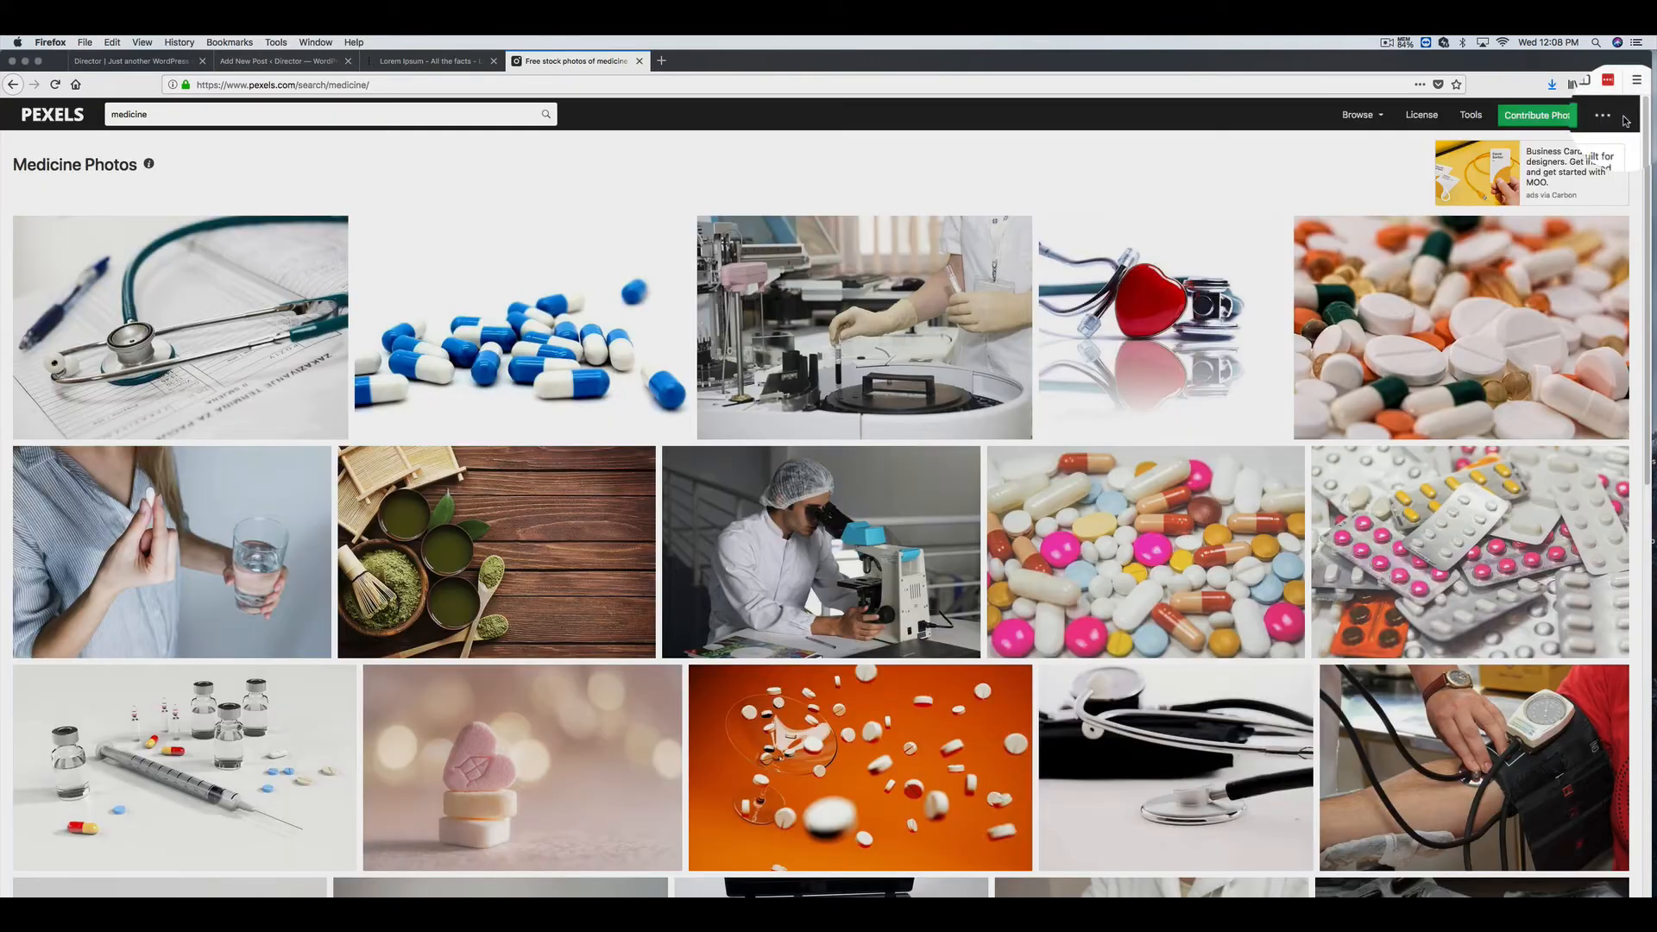
- Upload pexels-photo-356040.jpeg from Downloads in the WordPress post editor and set it as the featured image
left_click(263, 66)
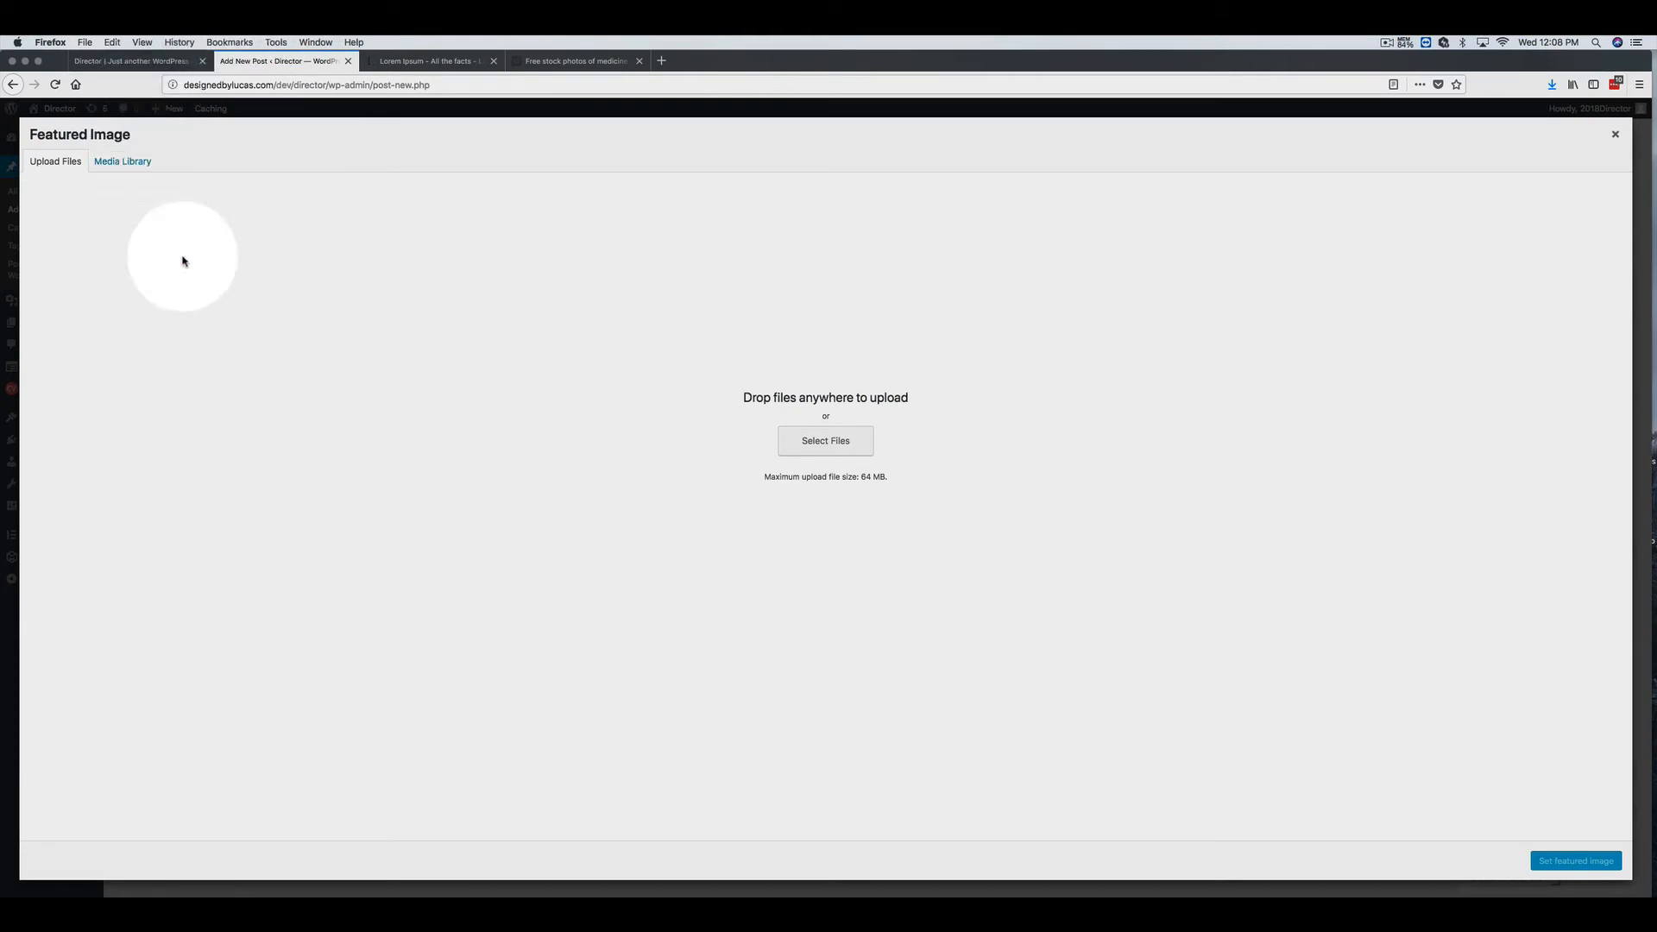
left_click(843, 447)
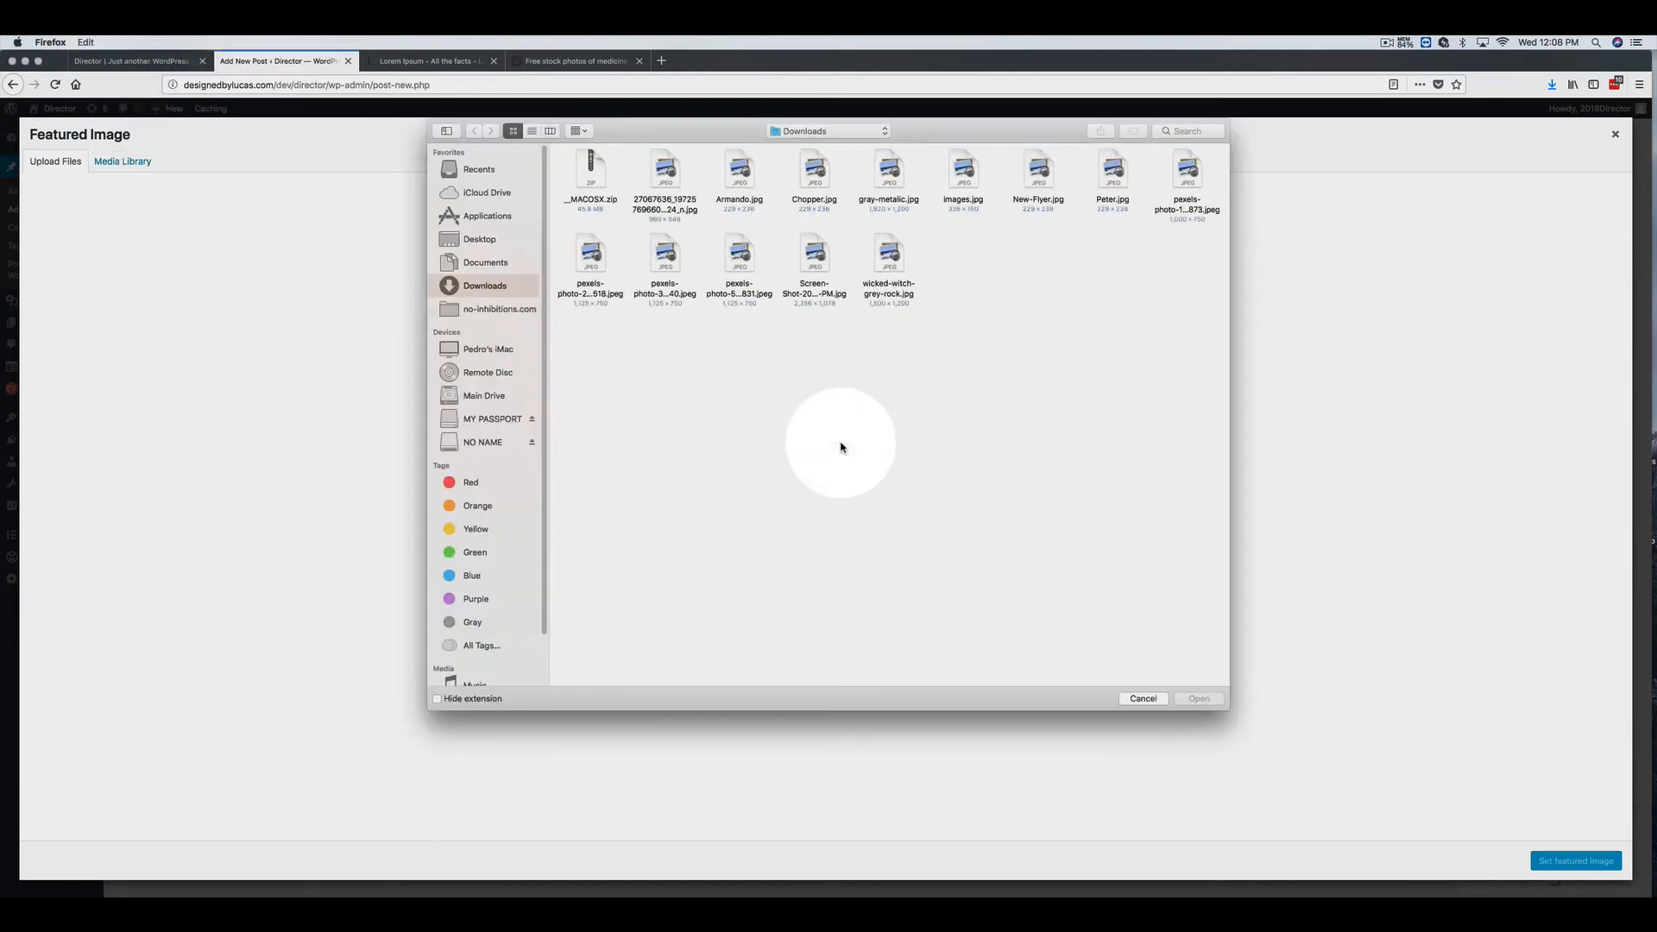
left_click(665, 255)
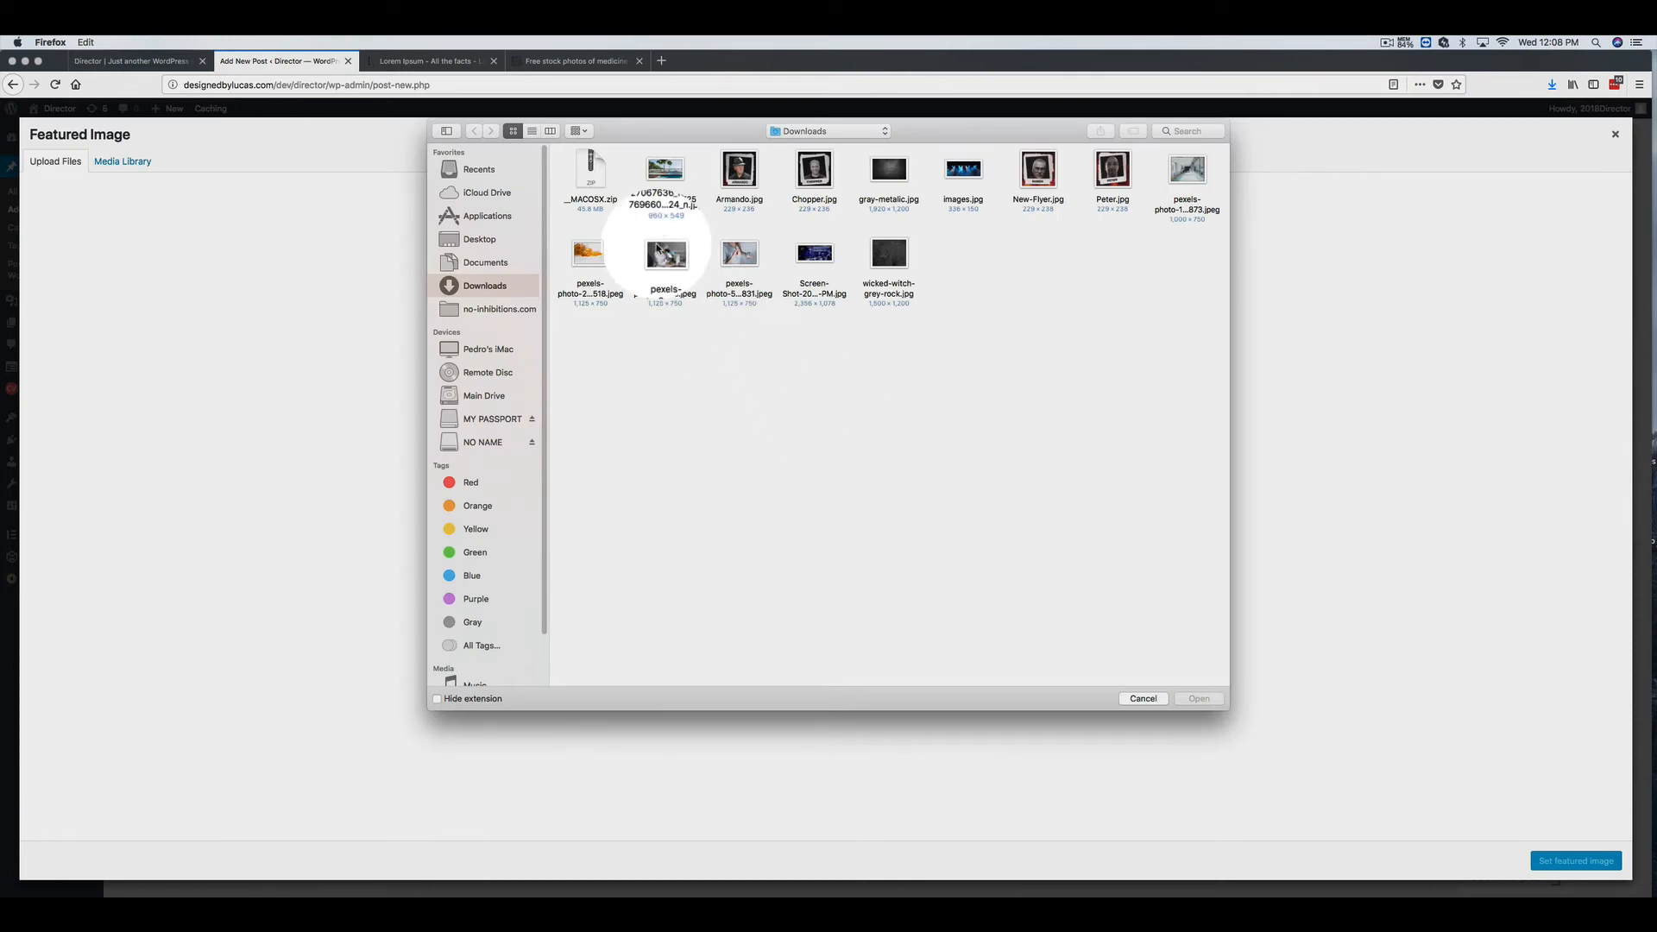
left_click(1199, 702)
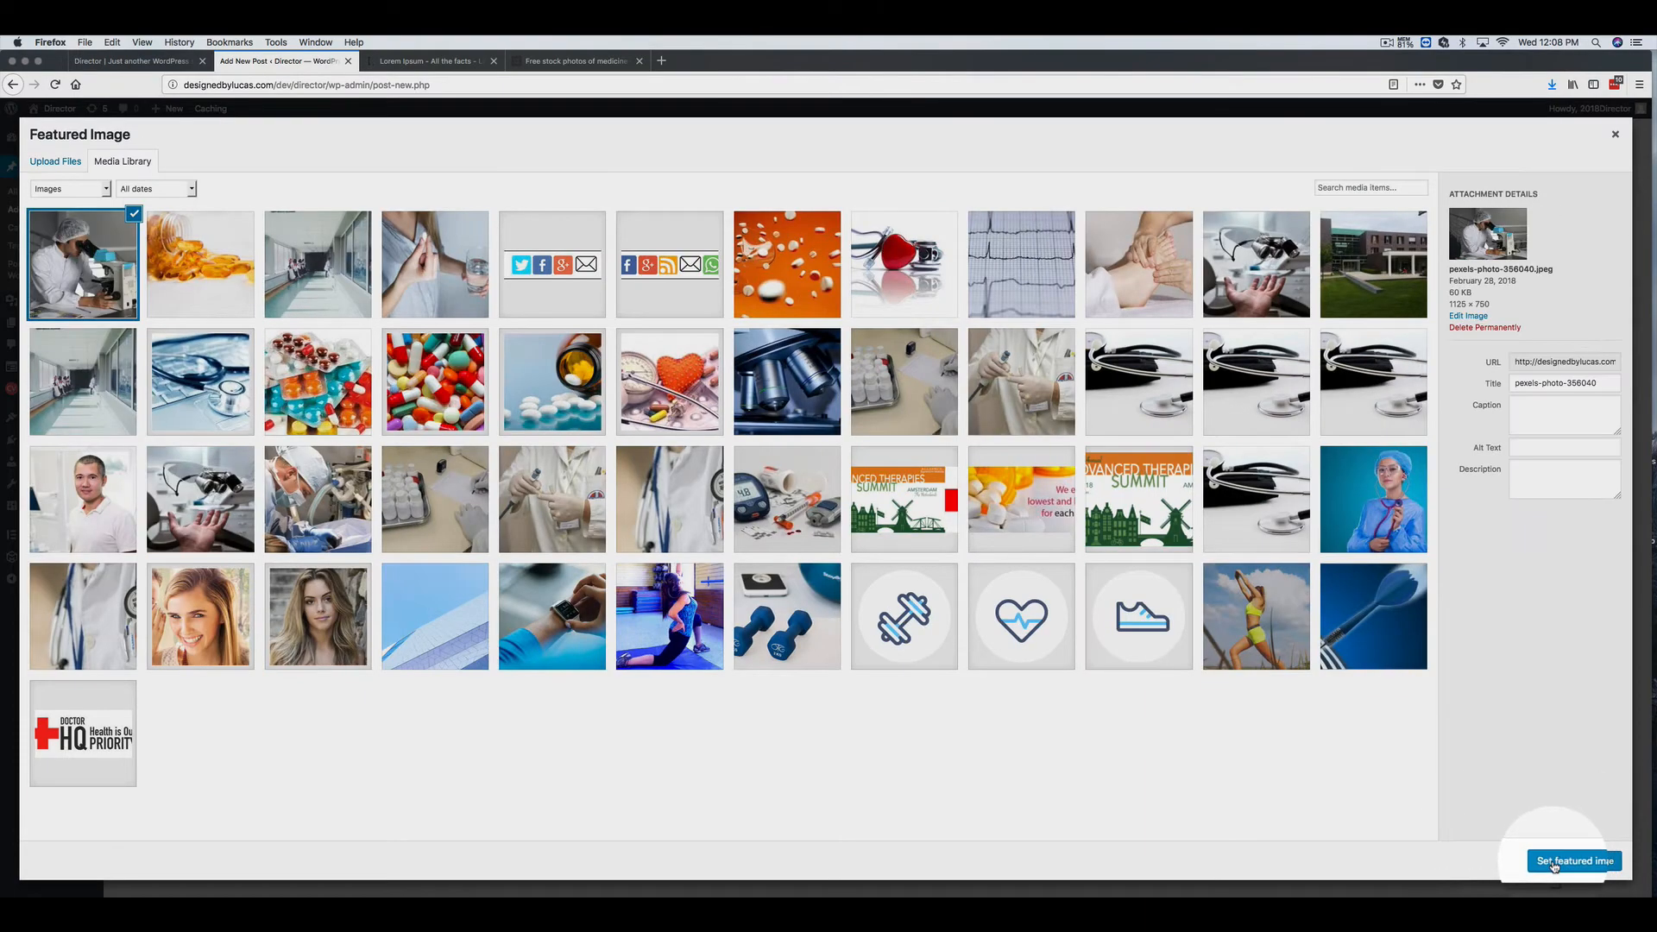
left_click(1554, 863)
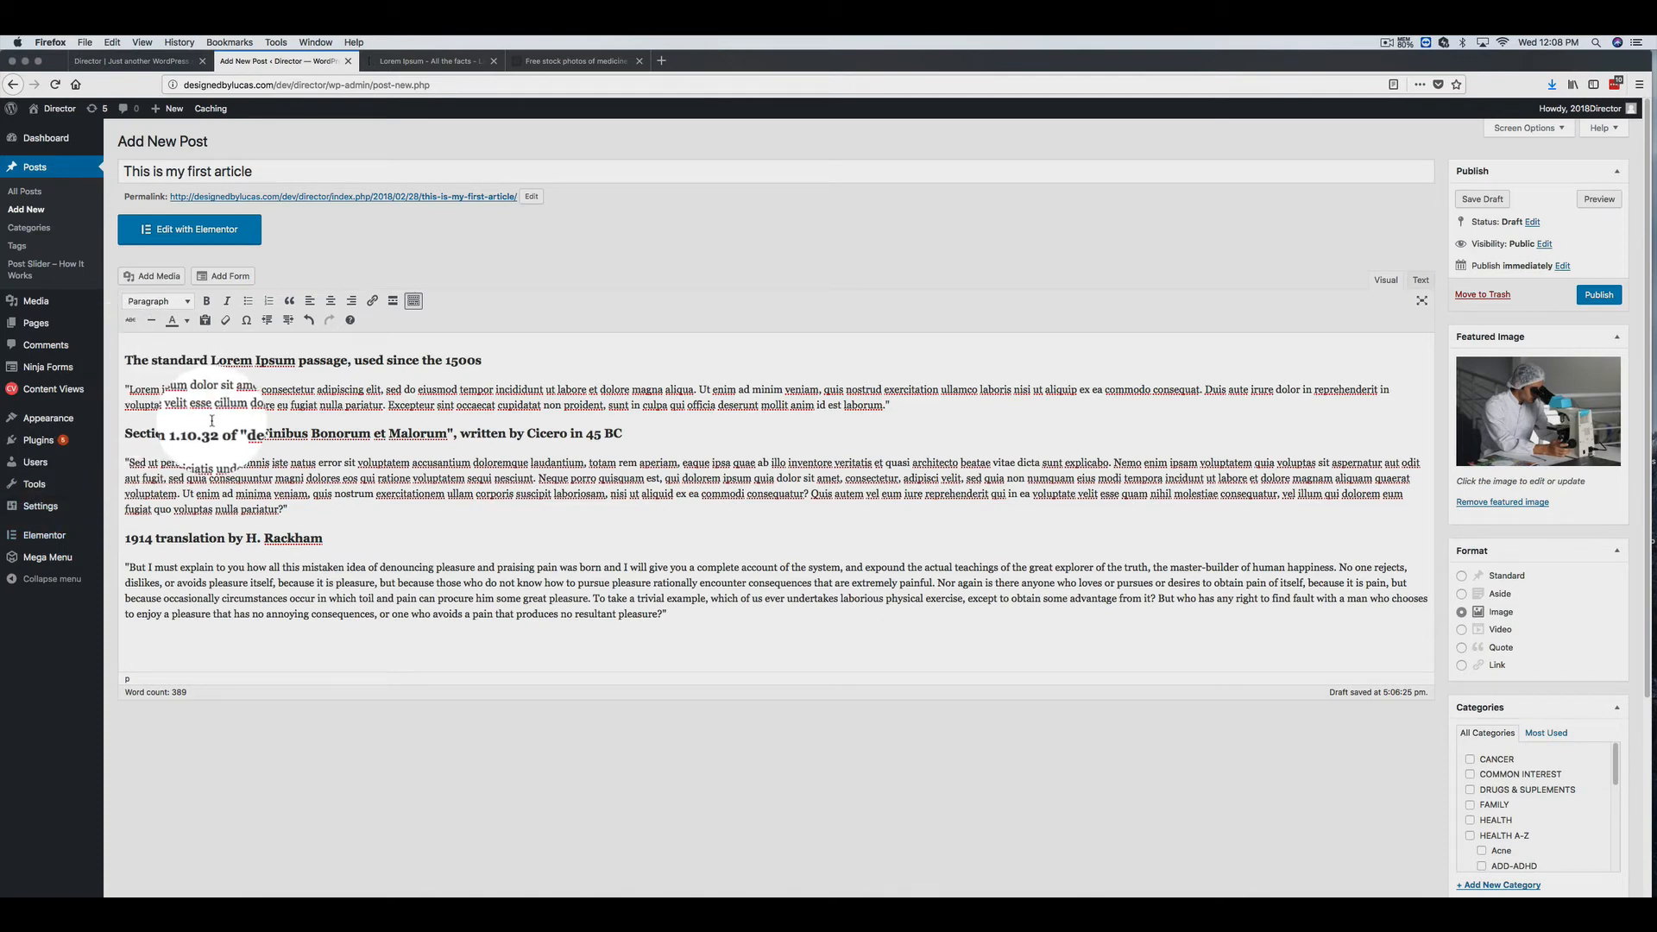
- Insert the library image pexels-photo-208518.jpeg before the first heading, aligned left, with no link, at full size 1125 × 750
left_click(127, 359)
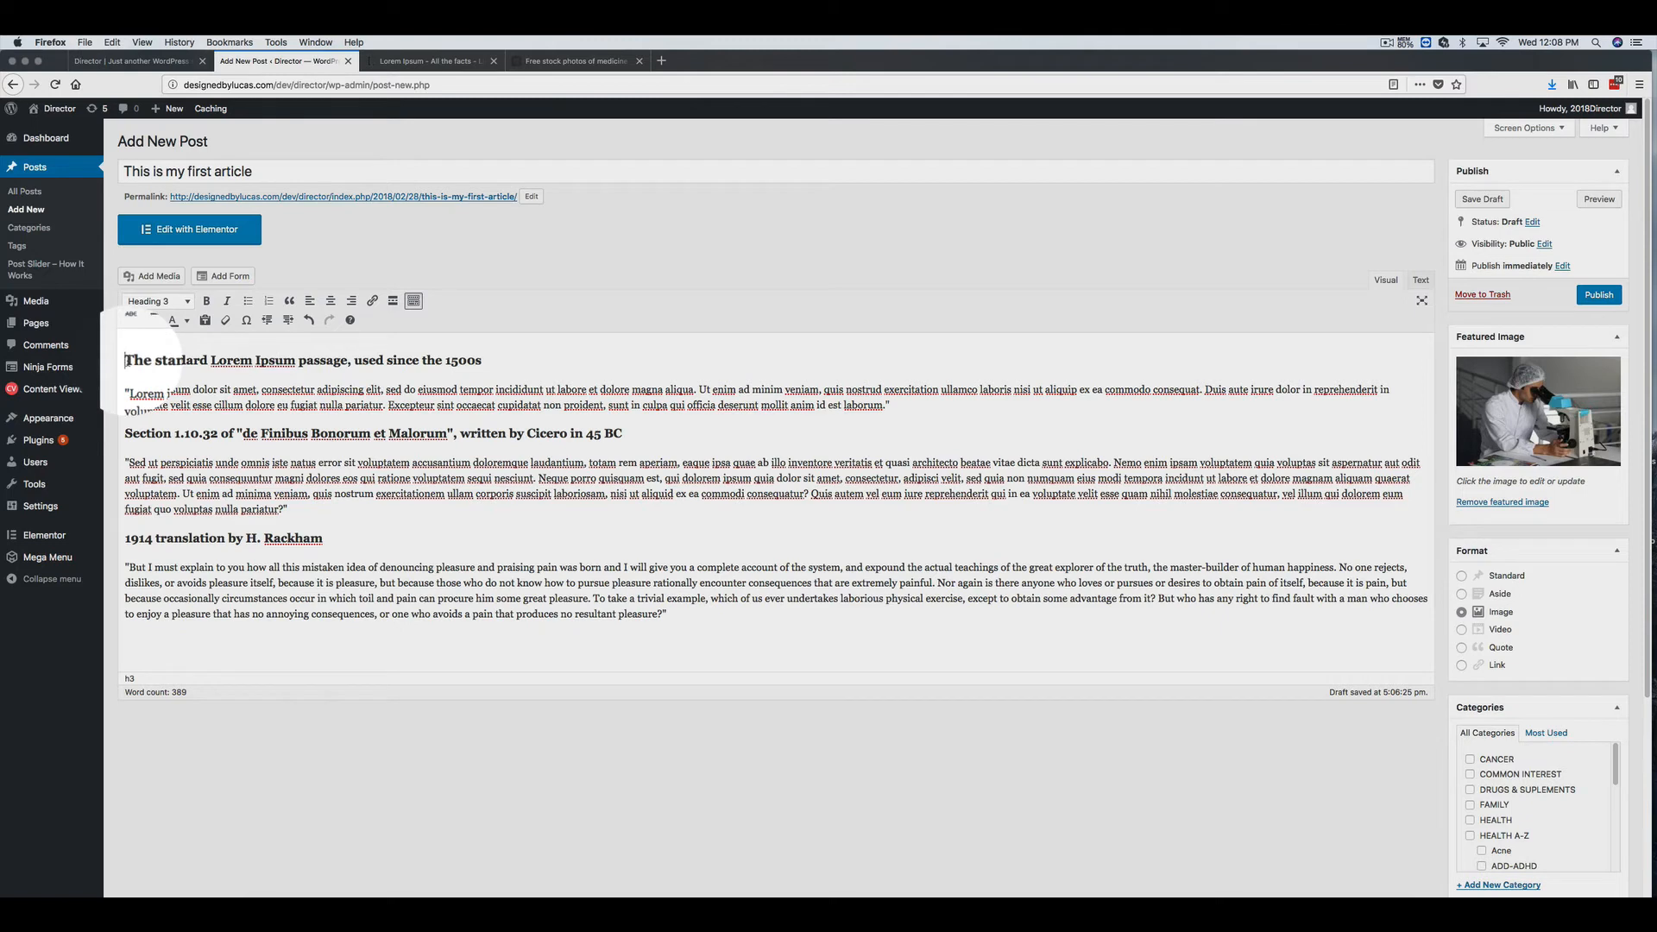
left_click(151, 273)
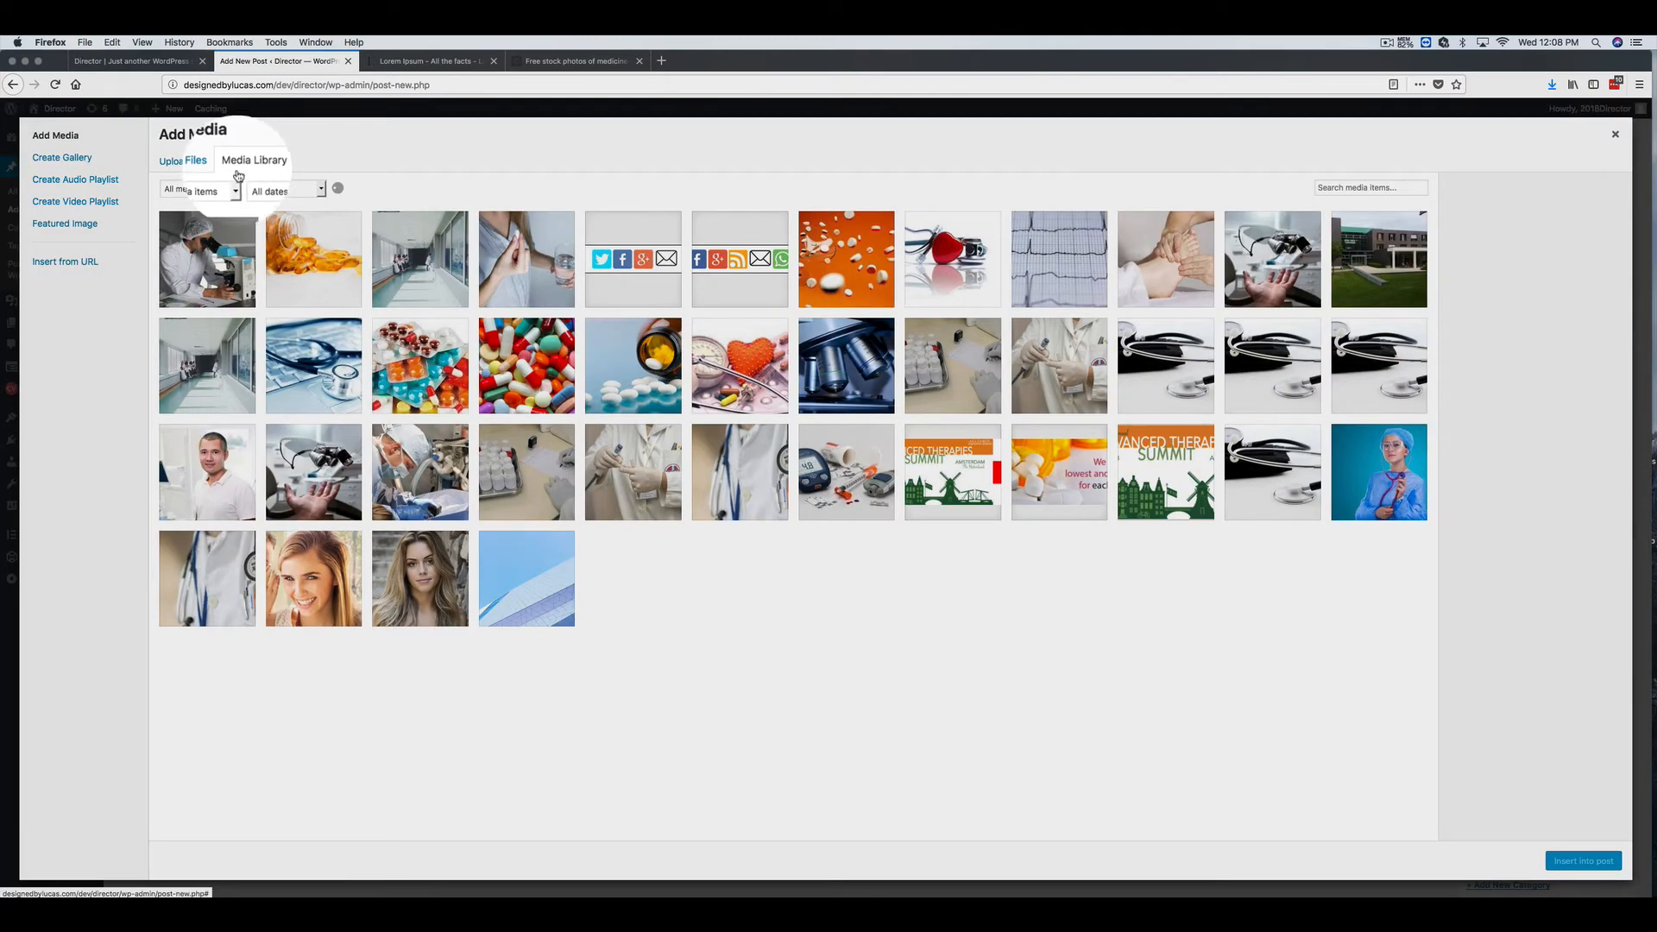
left_click(322, 247)
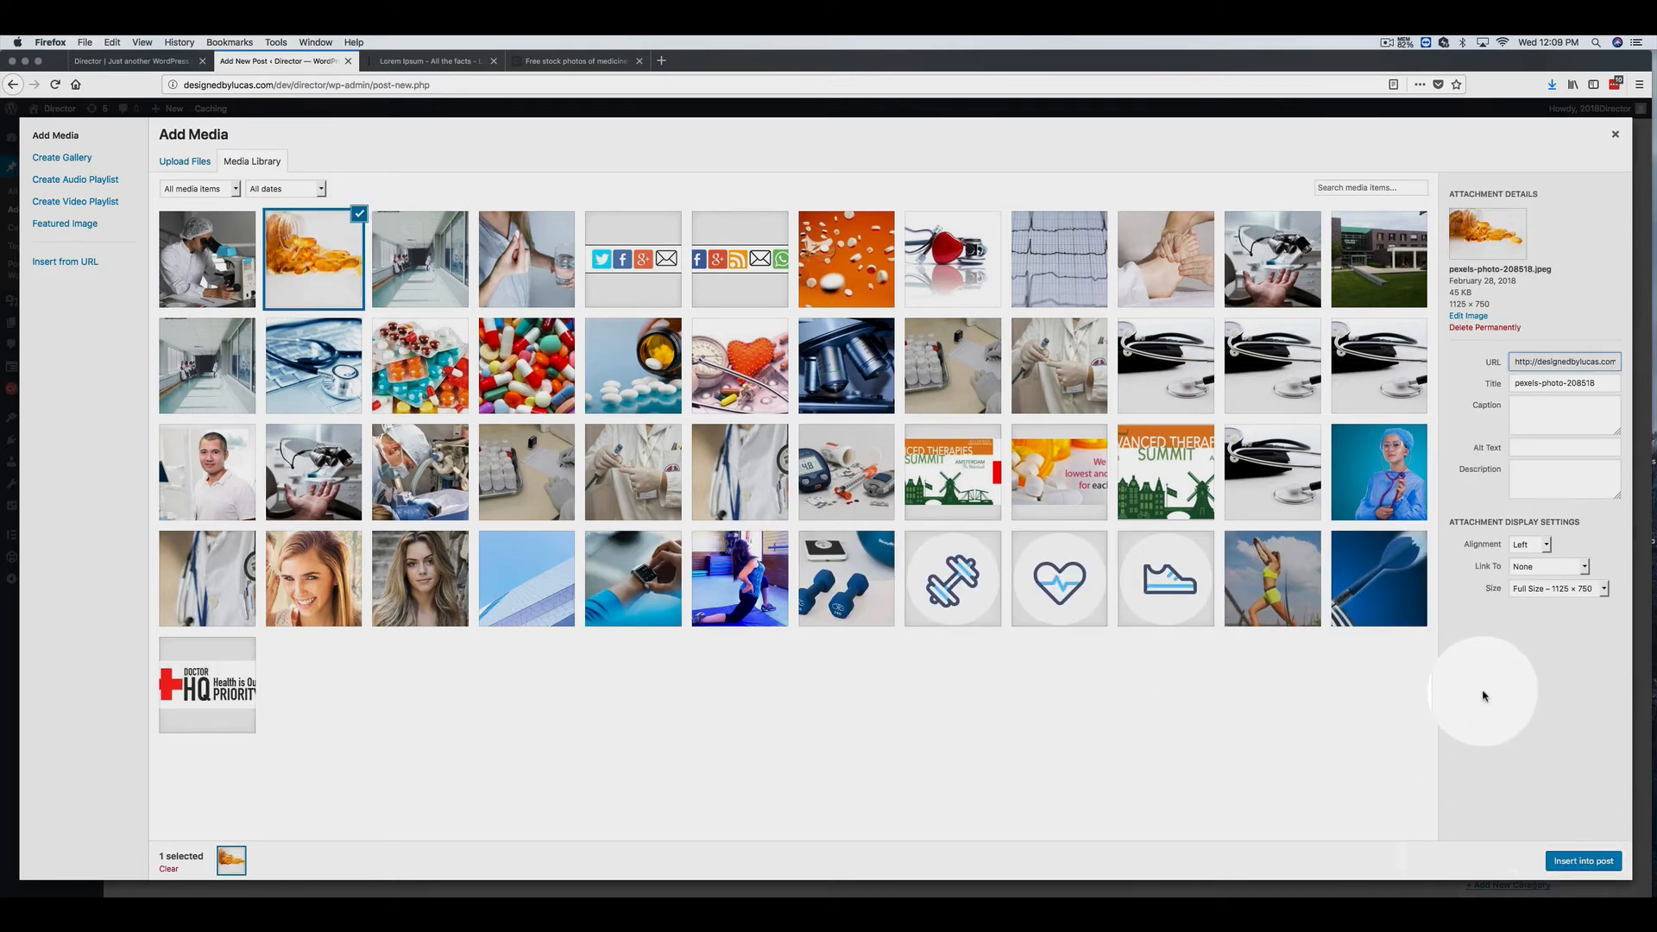
left_click(1531, 544)
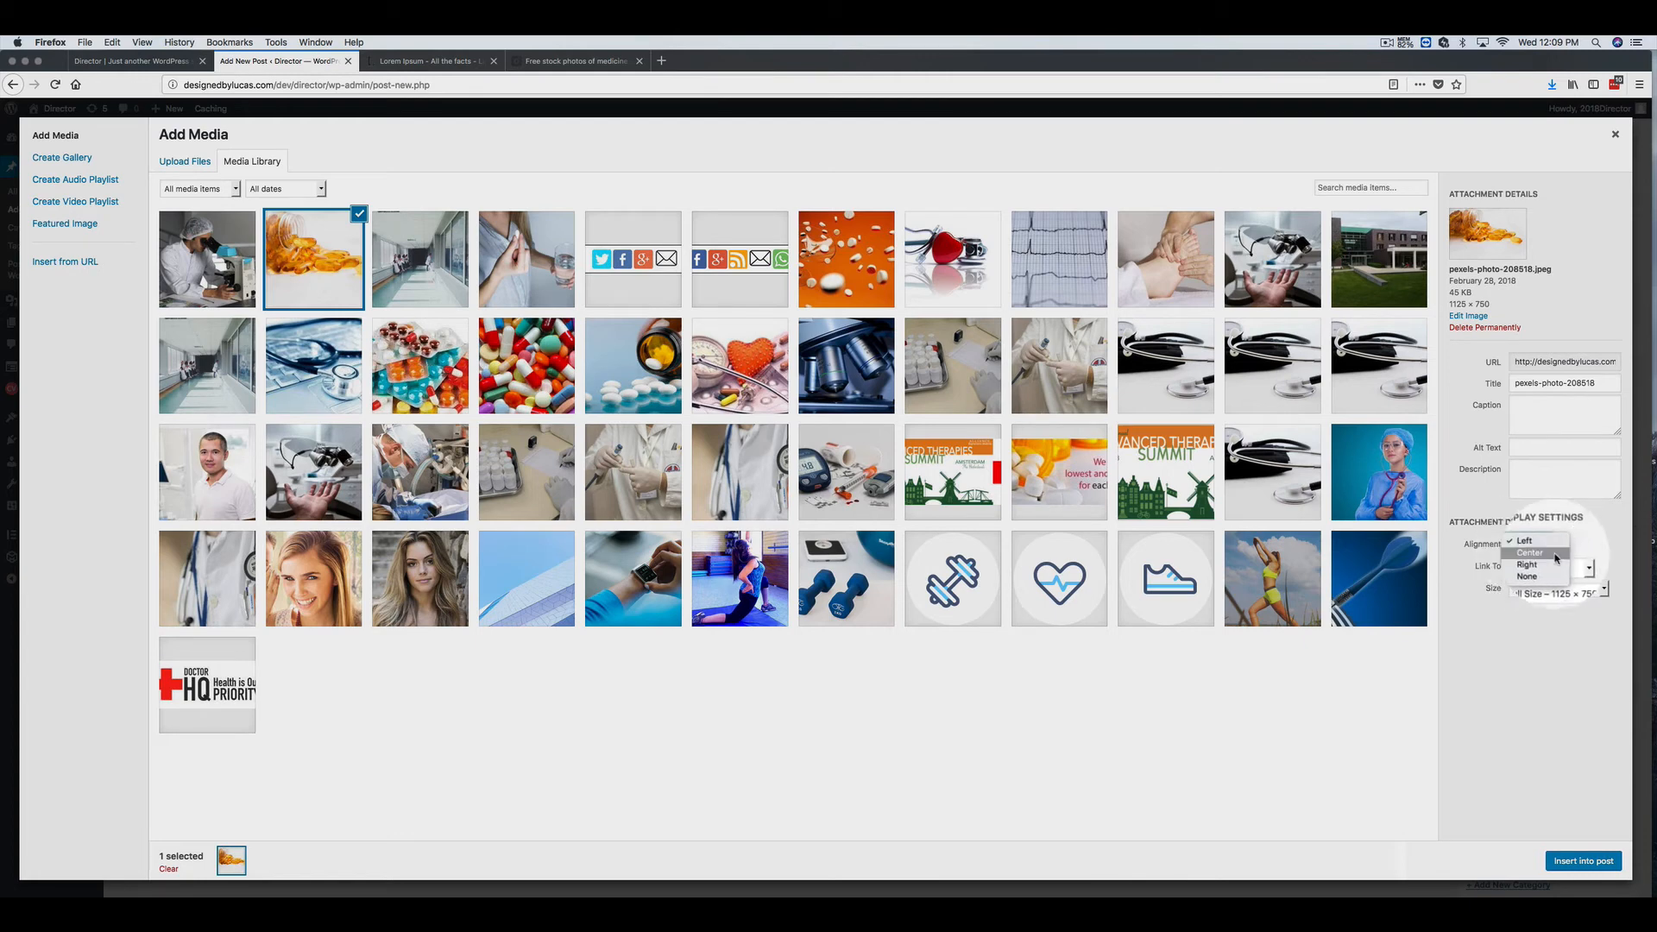
left_click(1582, 540)
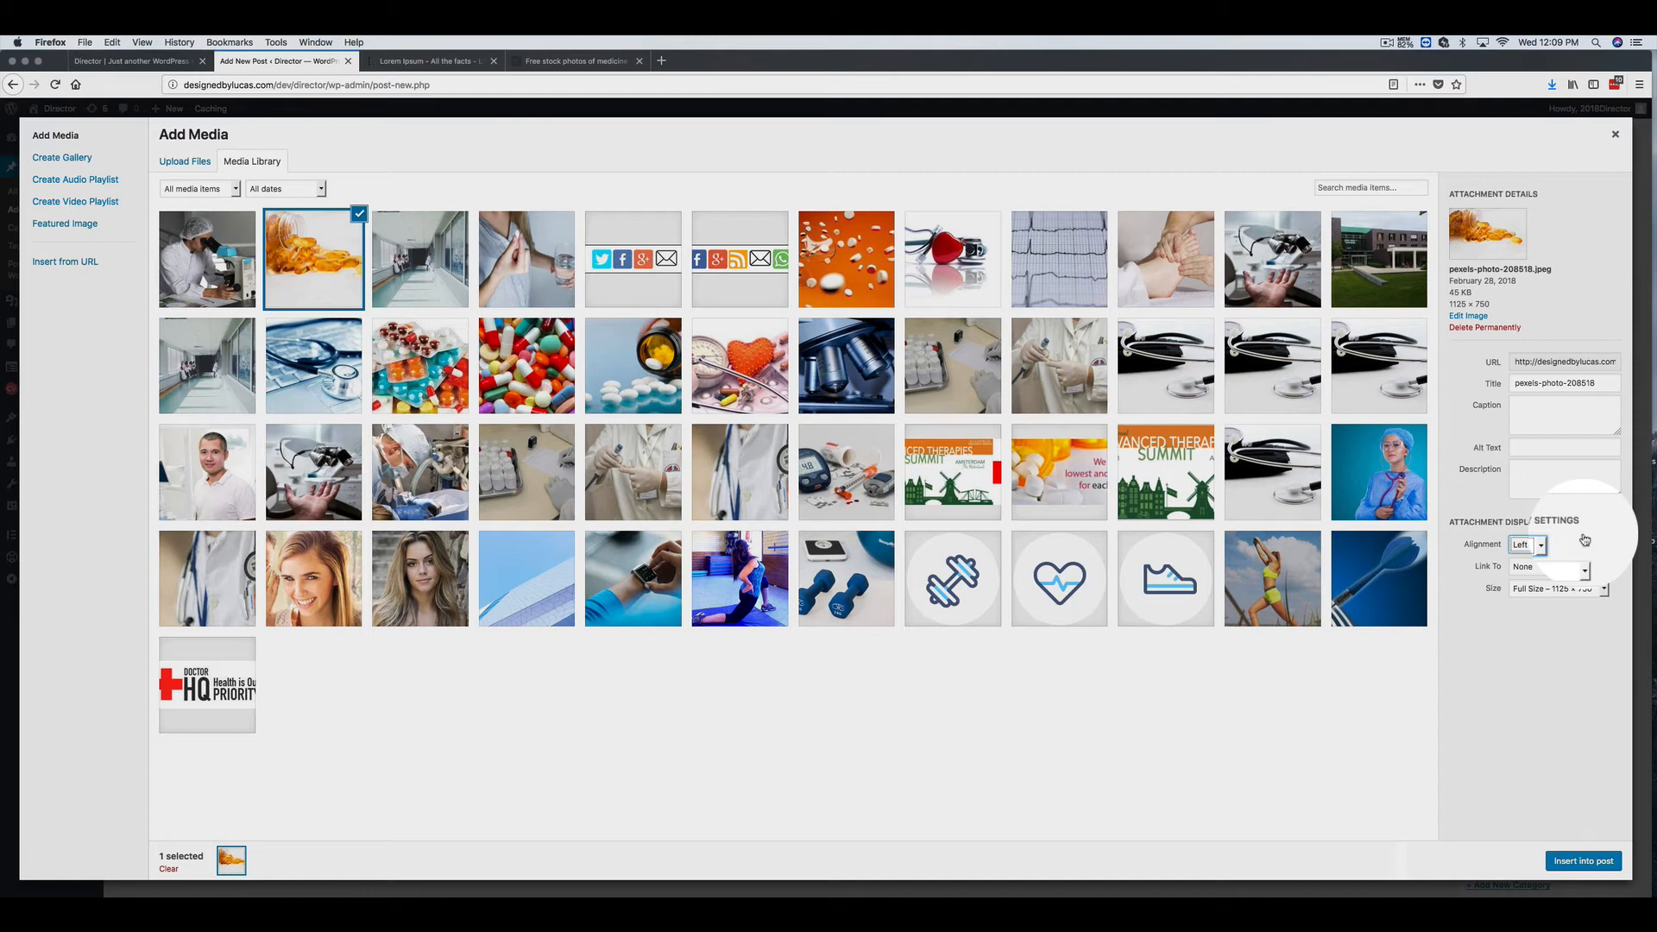
left_click(1537, 859)
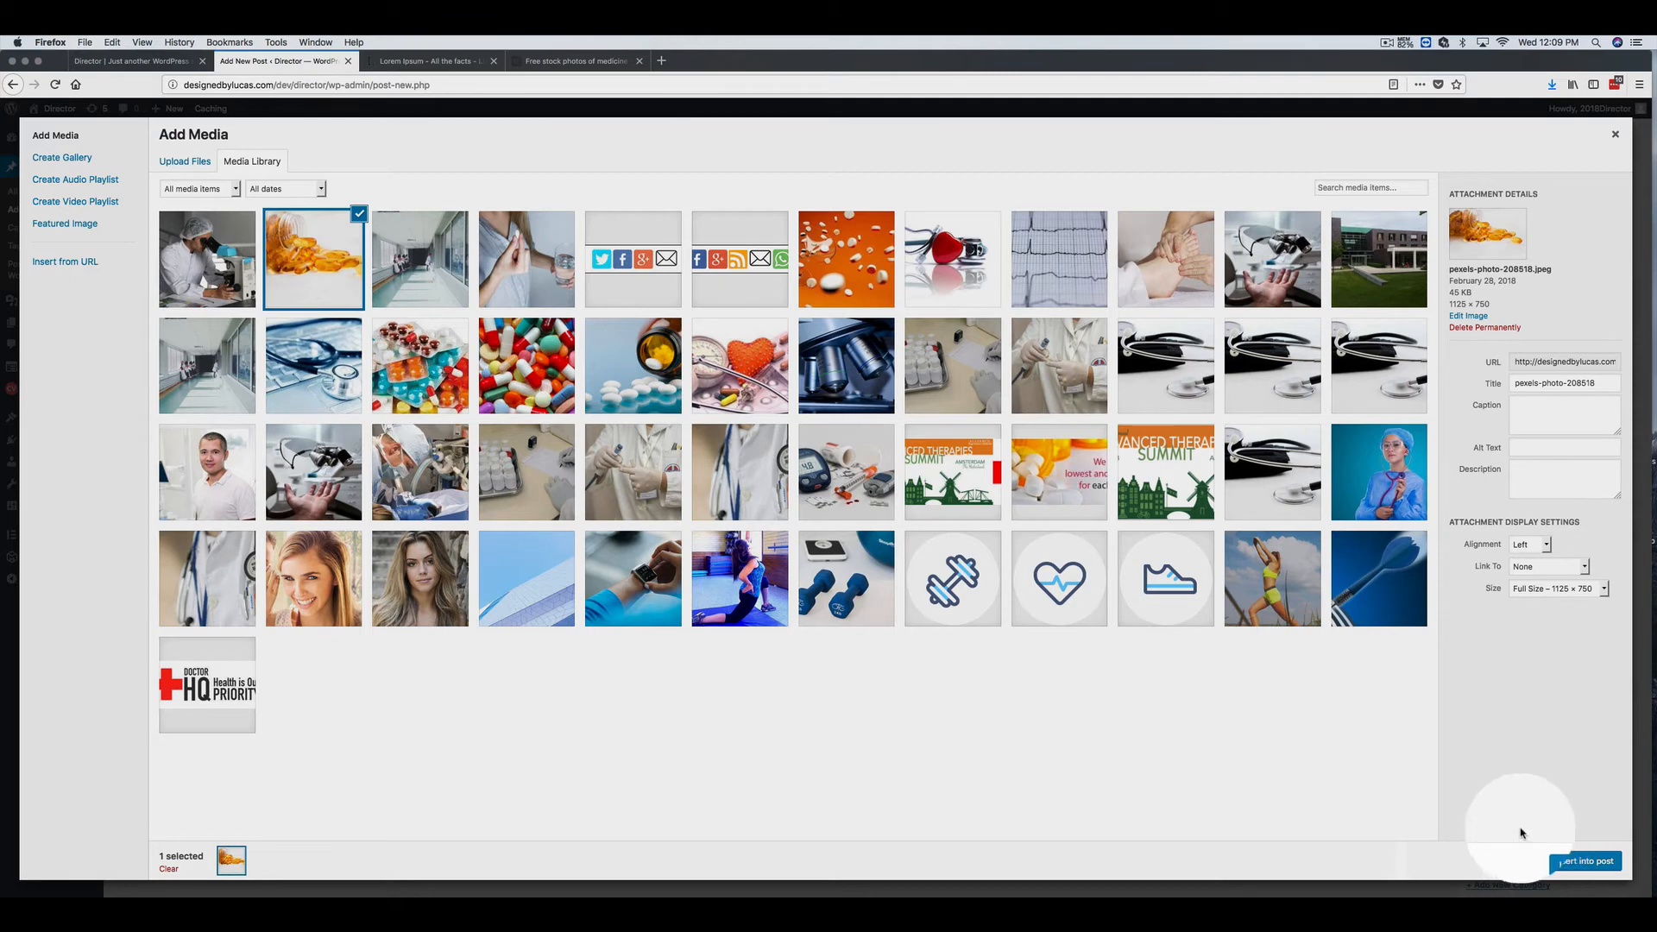
left_click(1529, 544)
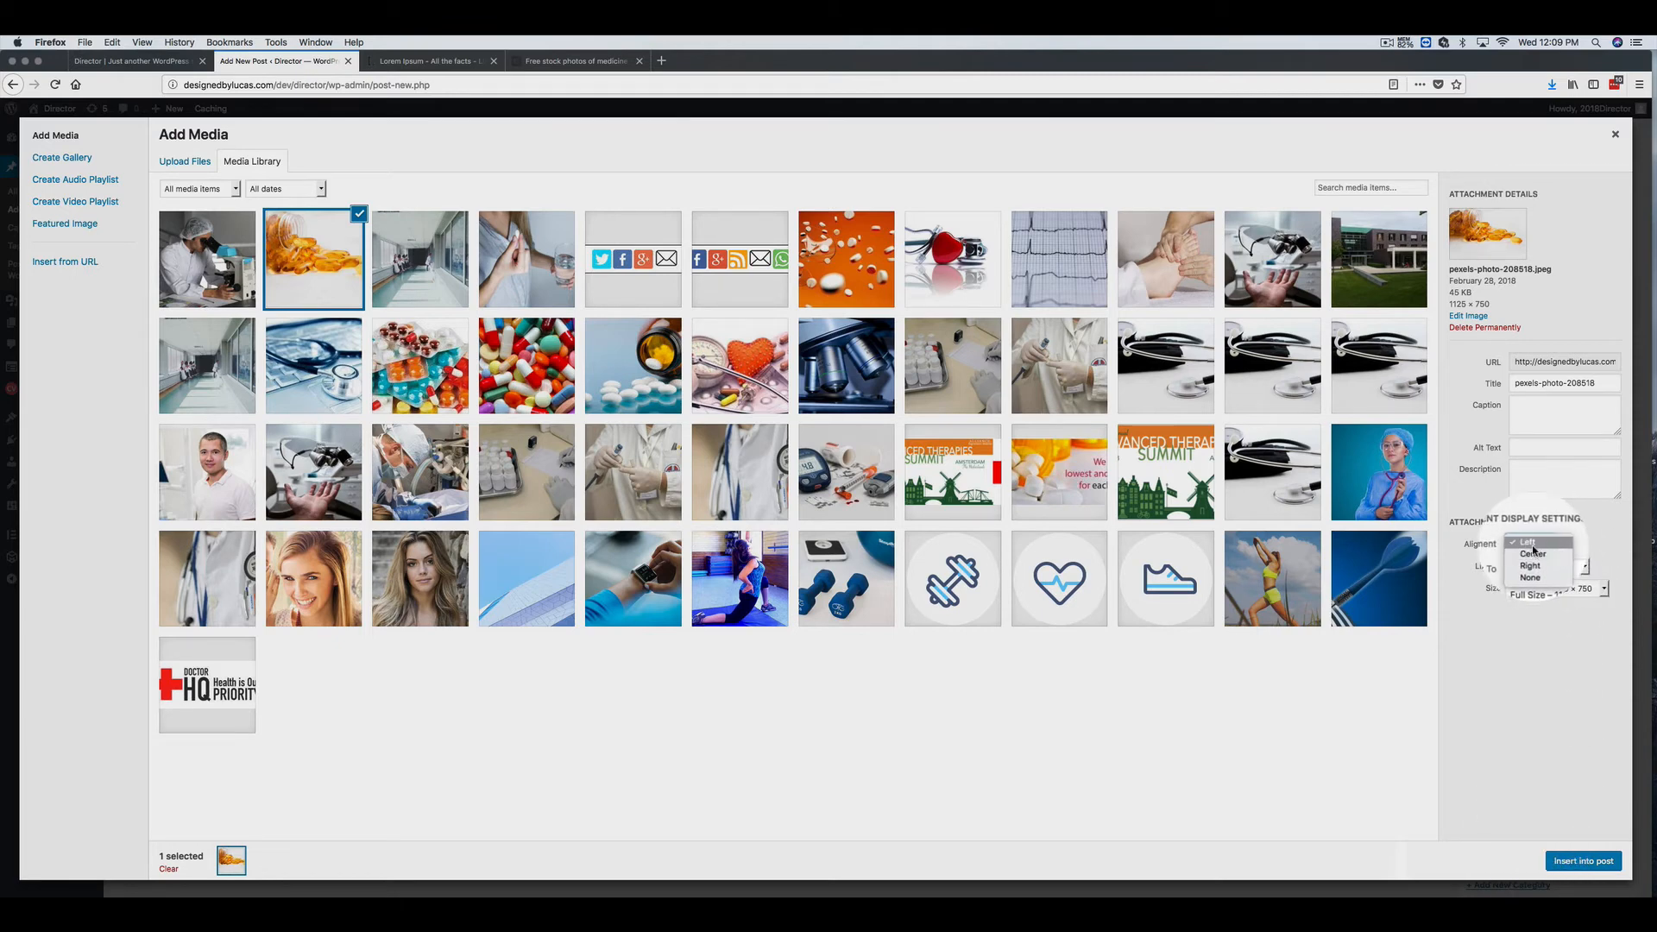
left_click(1526, 541)
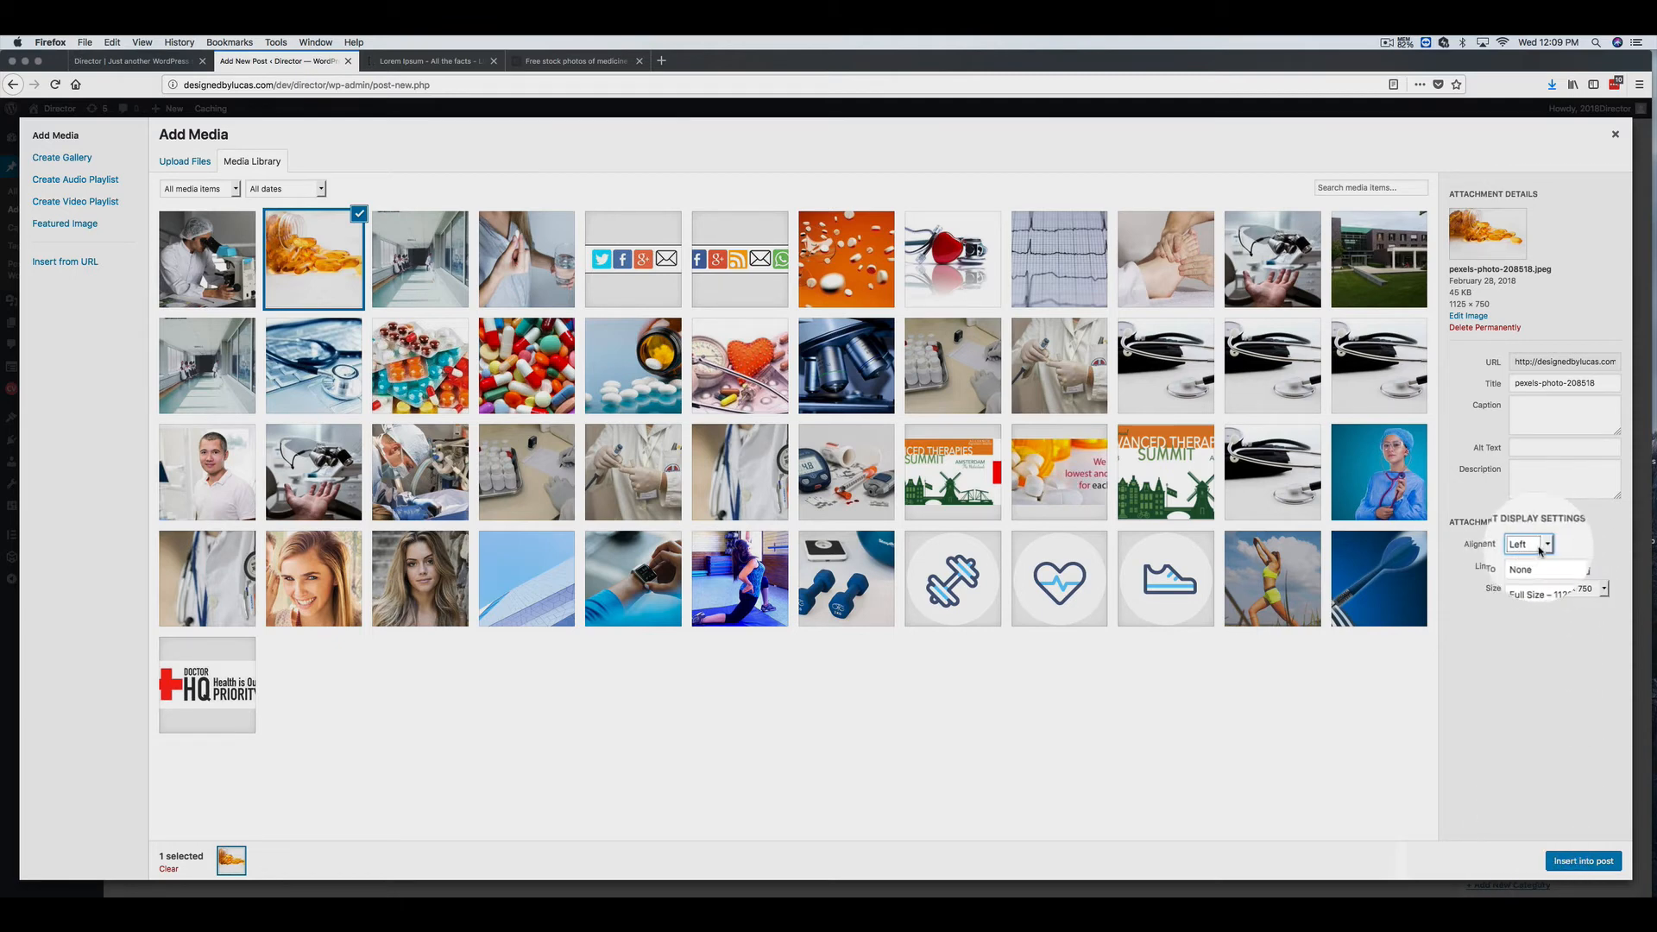
left_click(1567, 863)
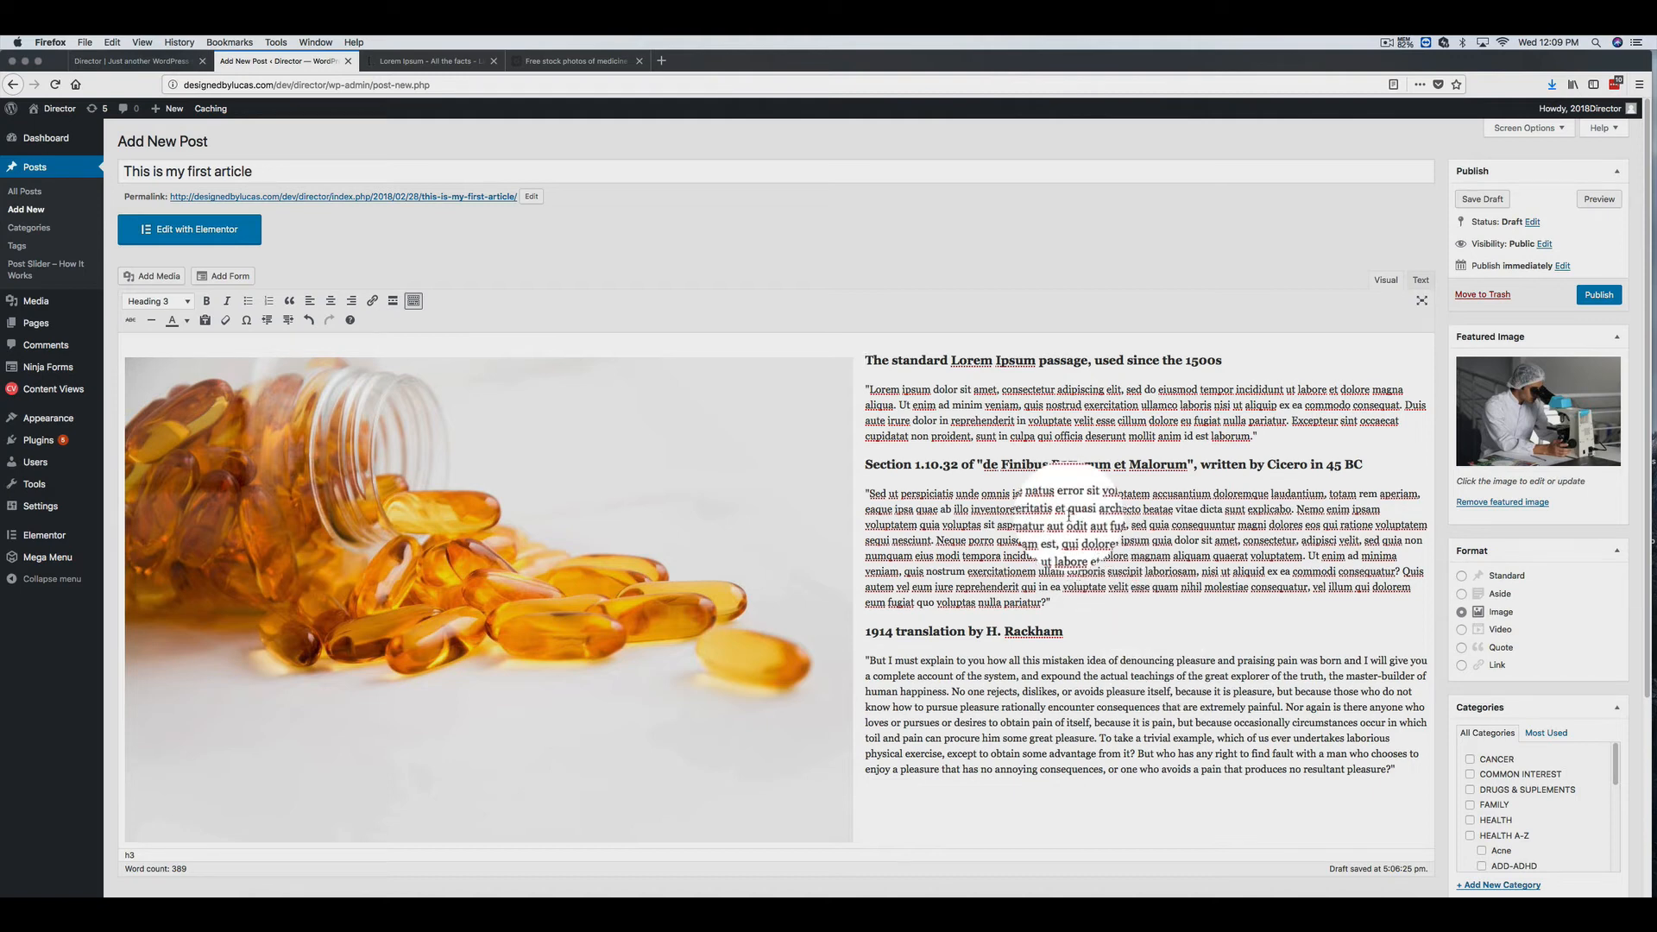
- Preview the draft article as it appears on the site and return to the post editor
left_click(1597, 200)
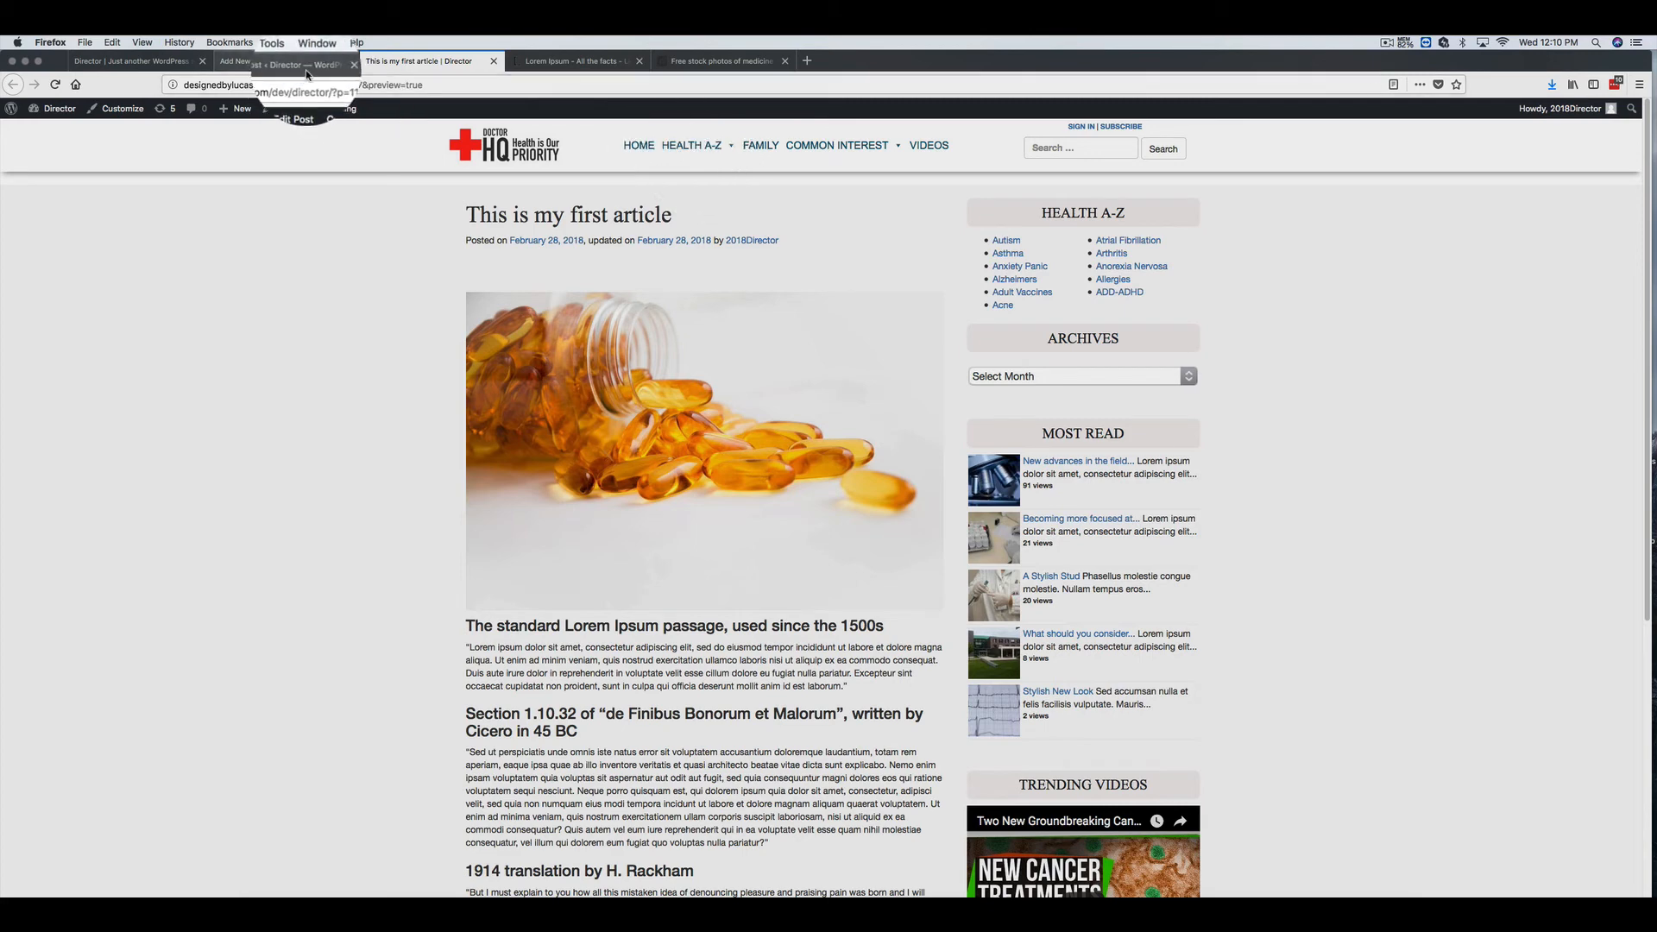
left_click(494, 61)
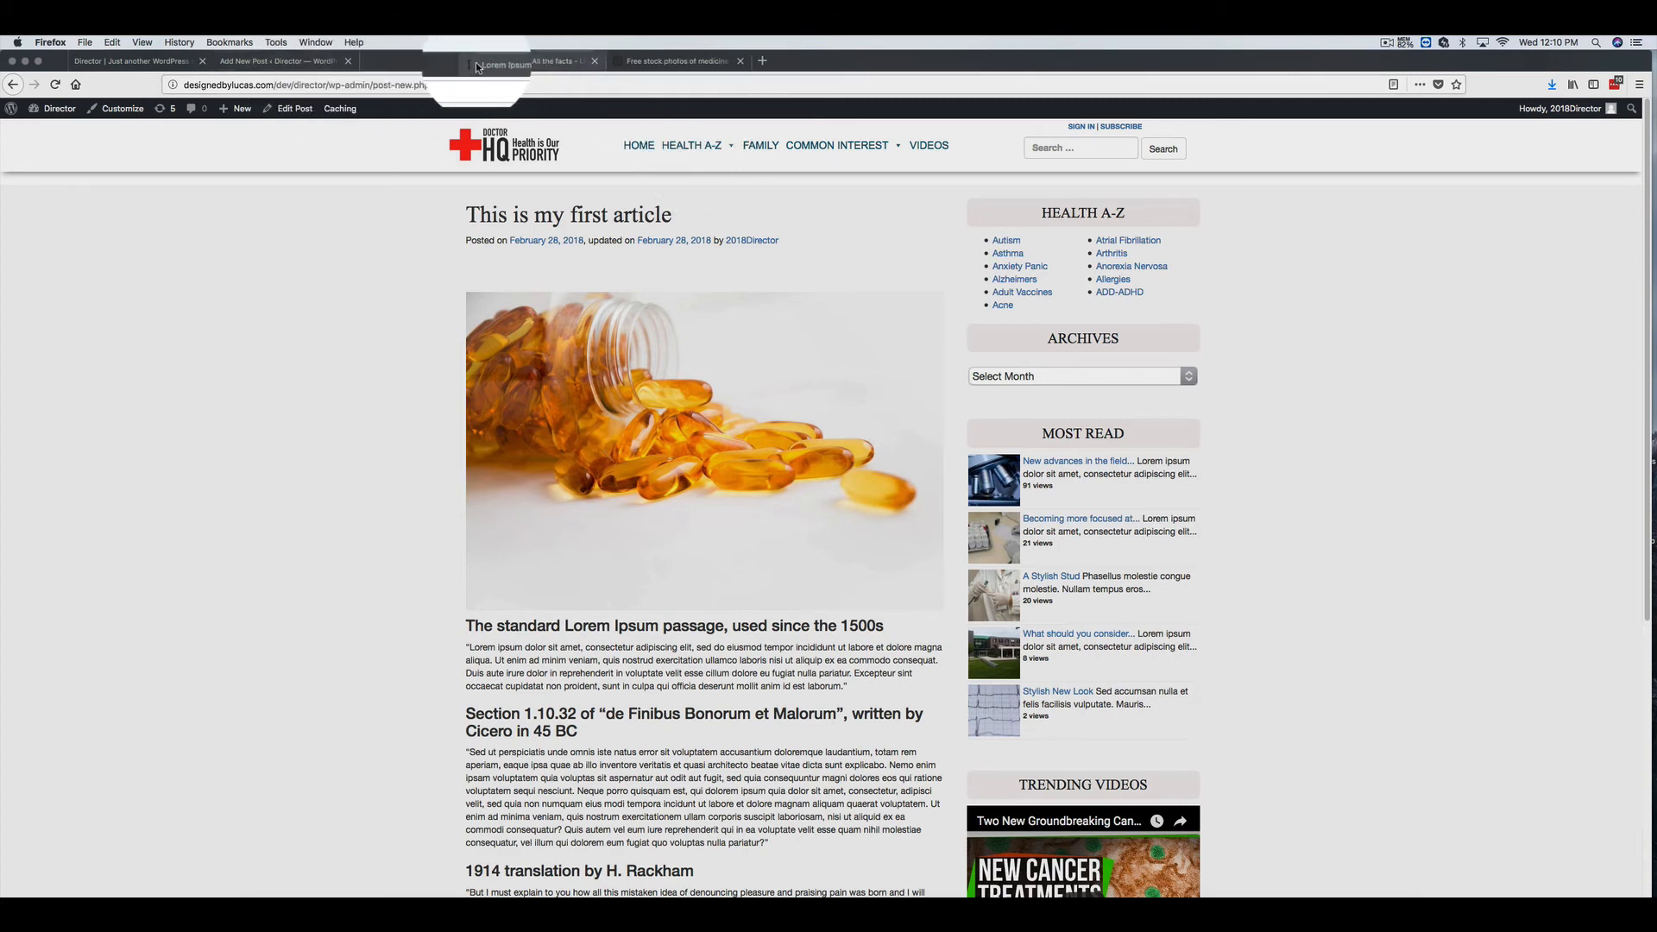
- Resize the inline pill image to Medium – 300 × 200, preview the updated draft on the site and close the preview
left_click(474, 436)
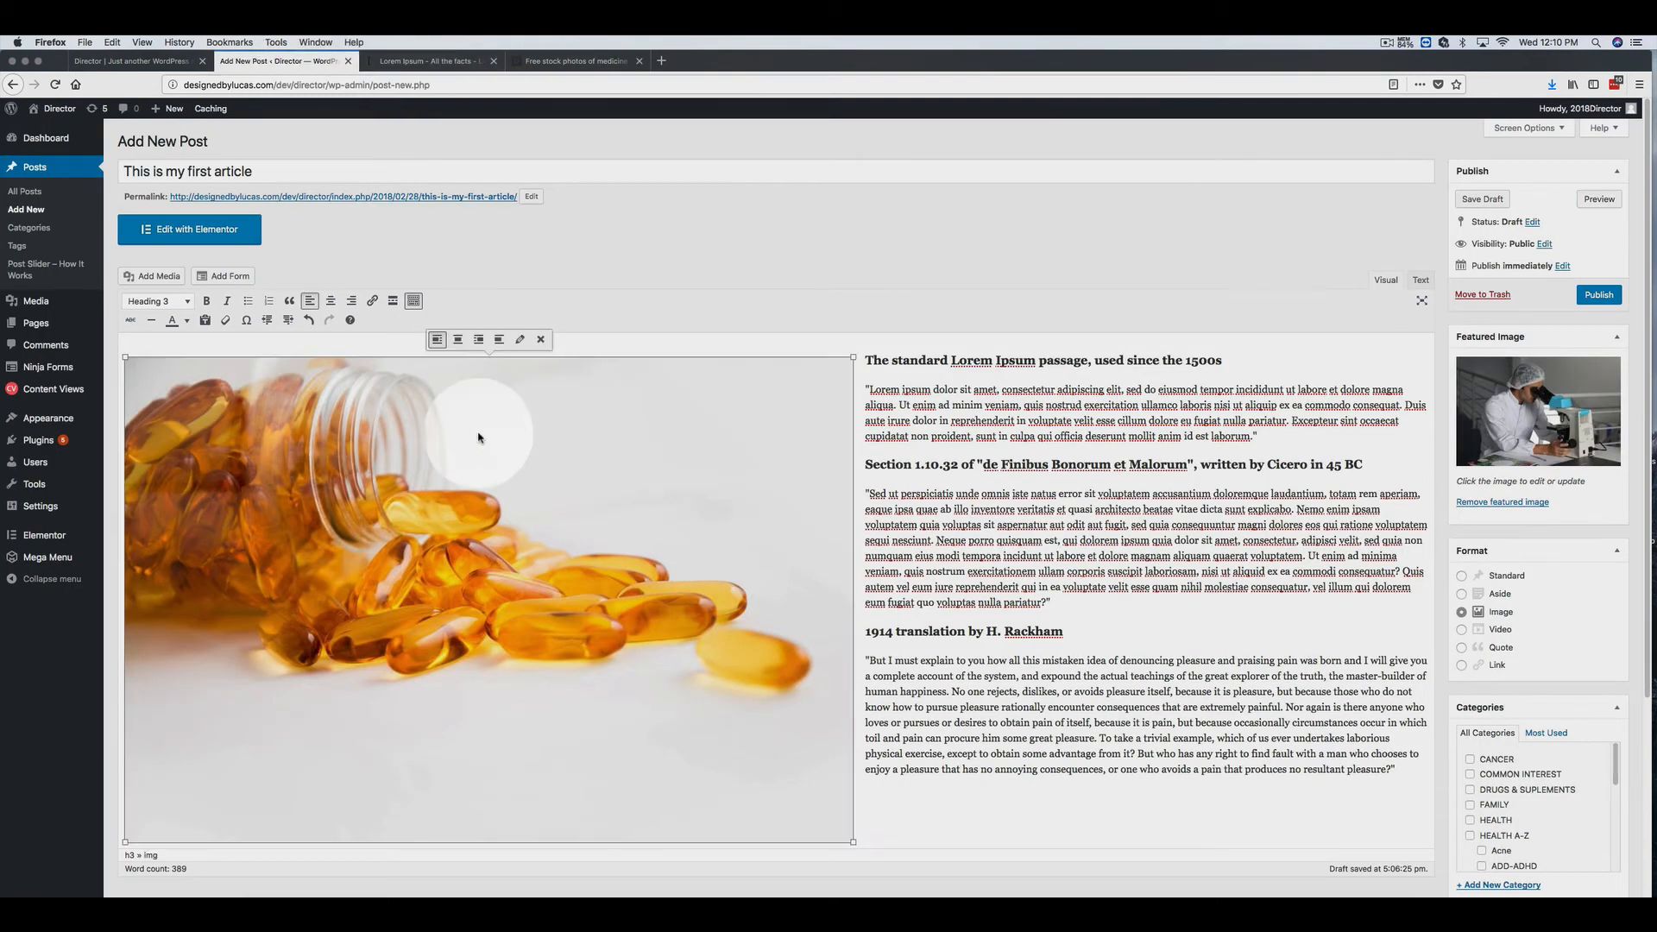
left_click(518, 341)
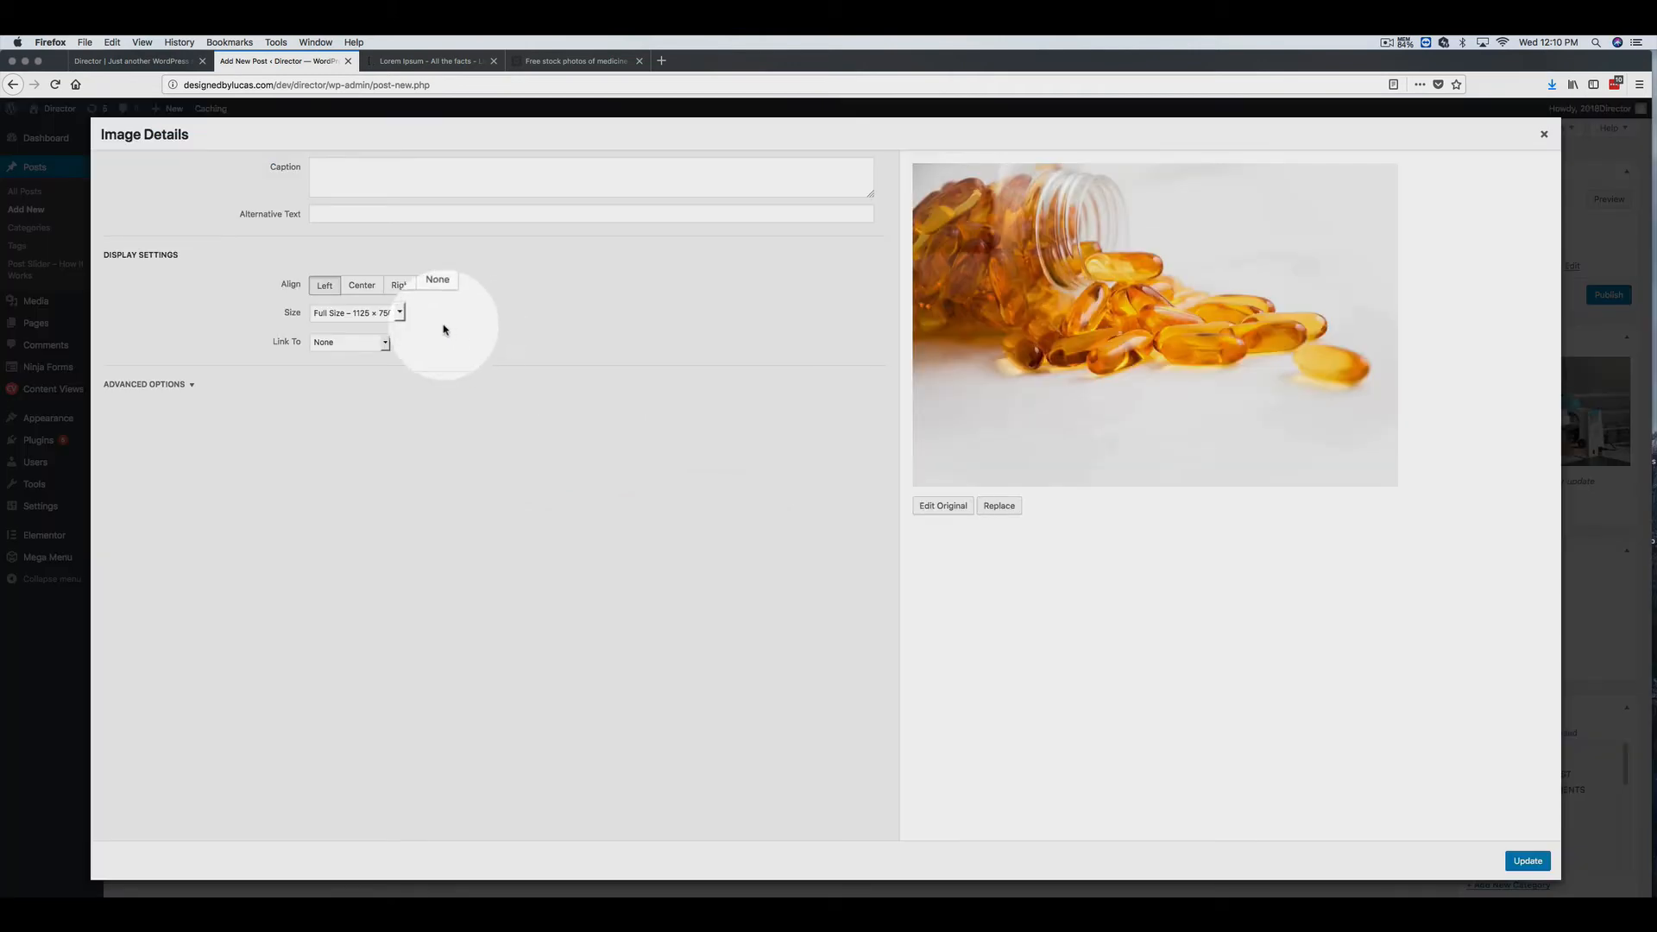
left_click(405, 314)
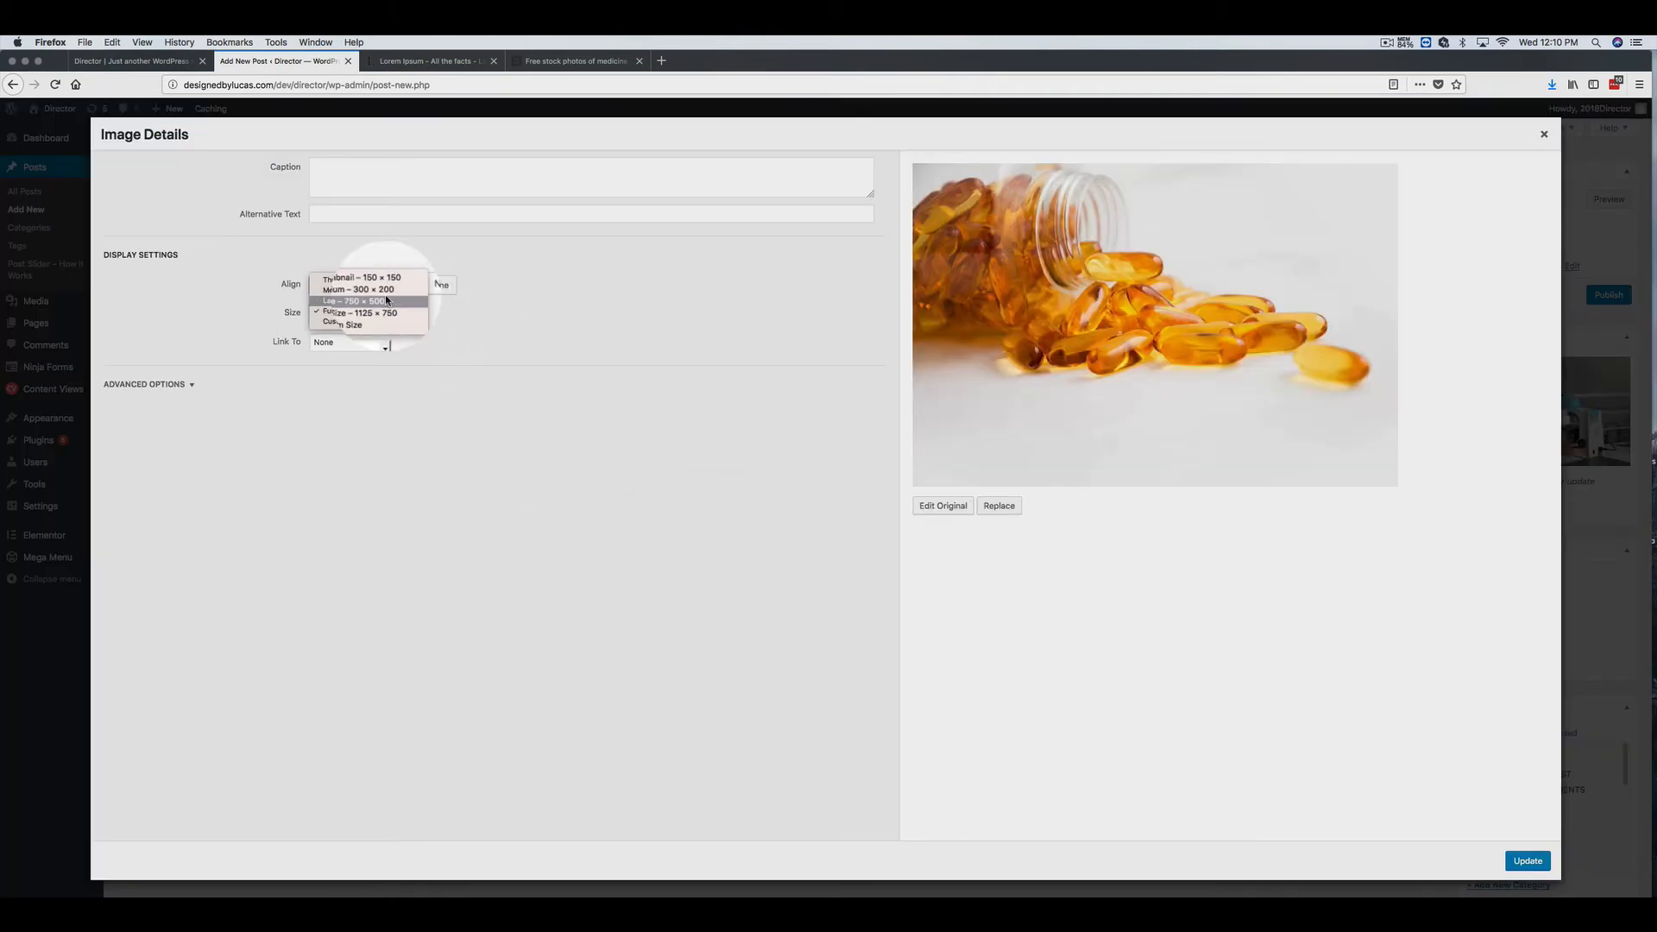
left_click(385, 291)
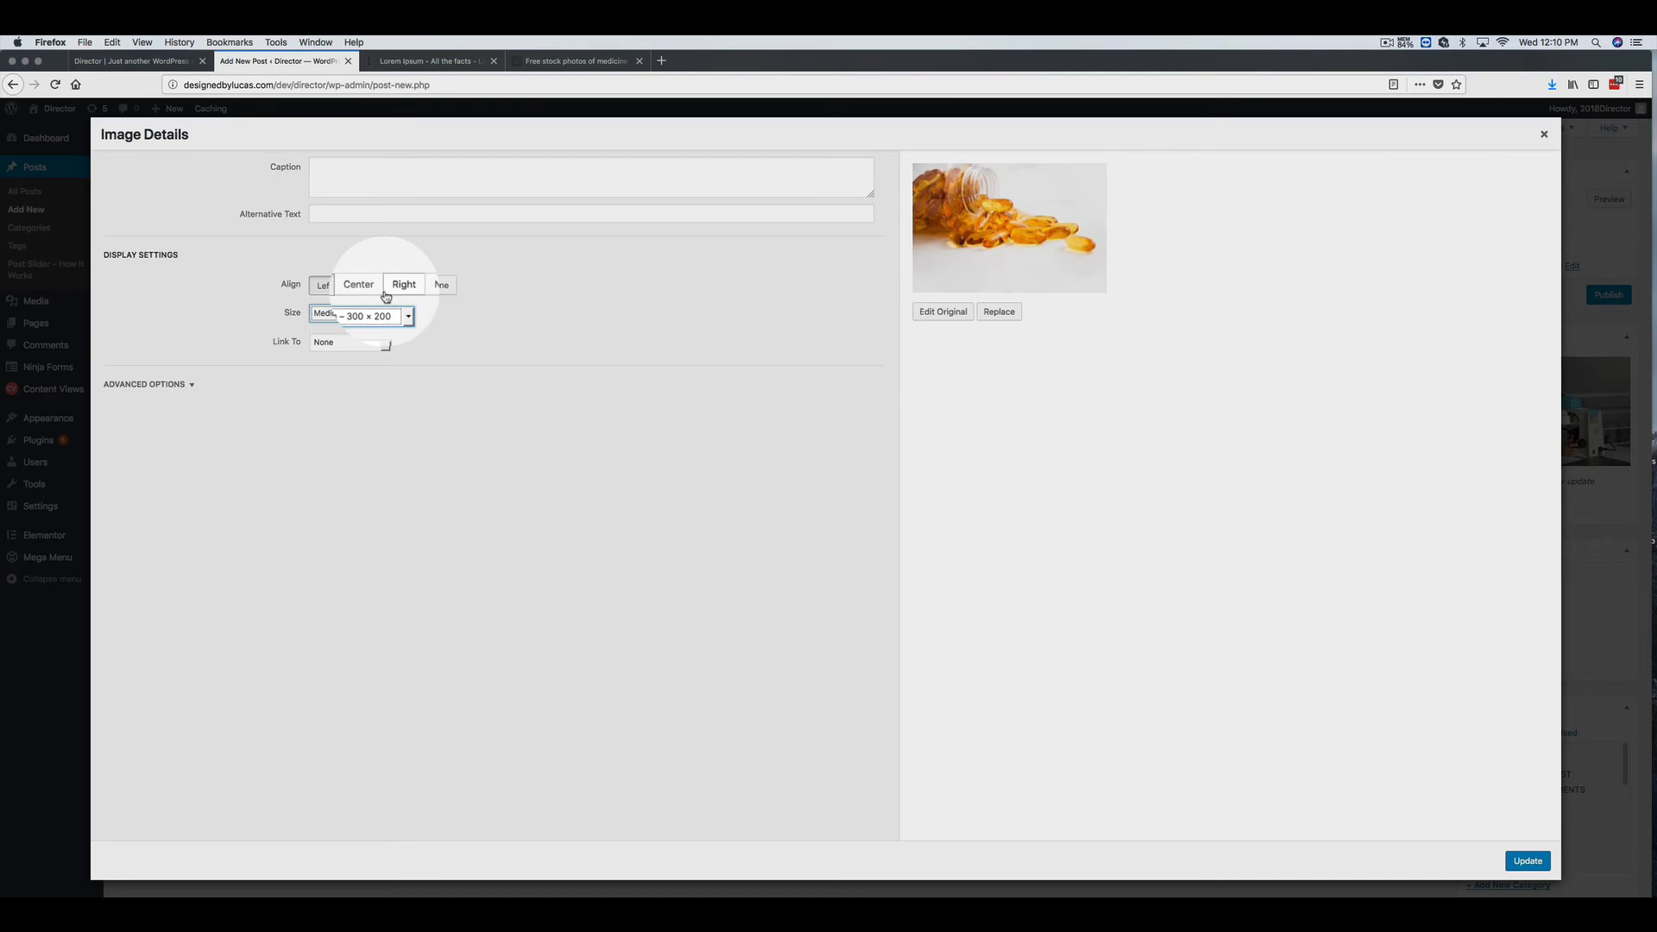
left_click(1537, 866)
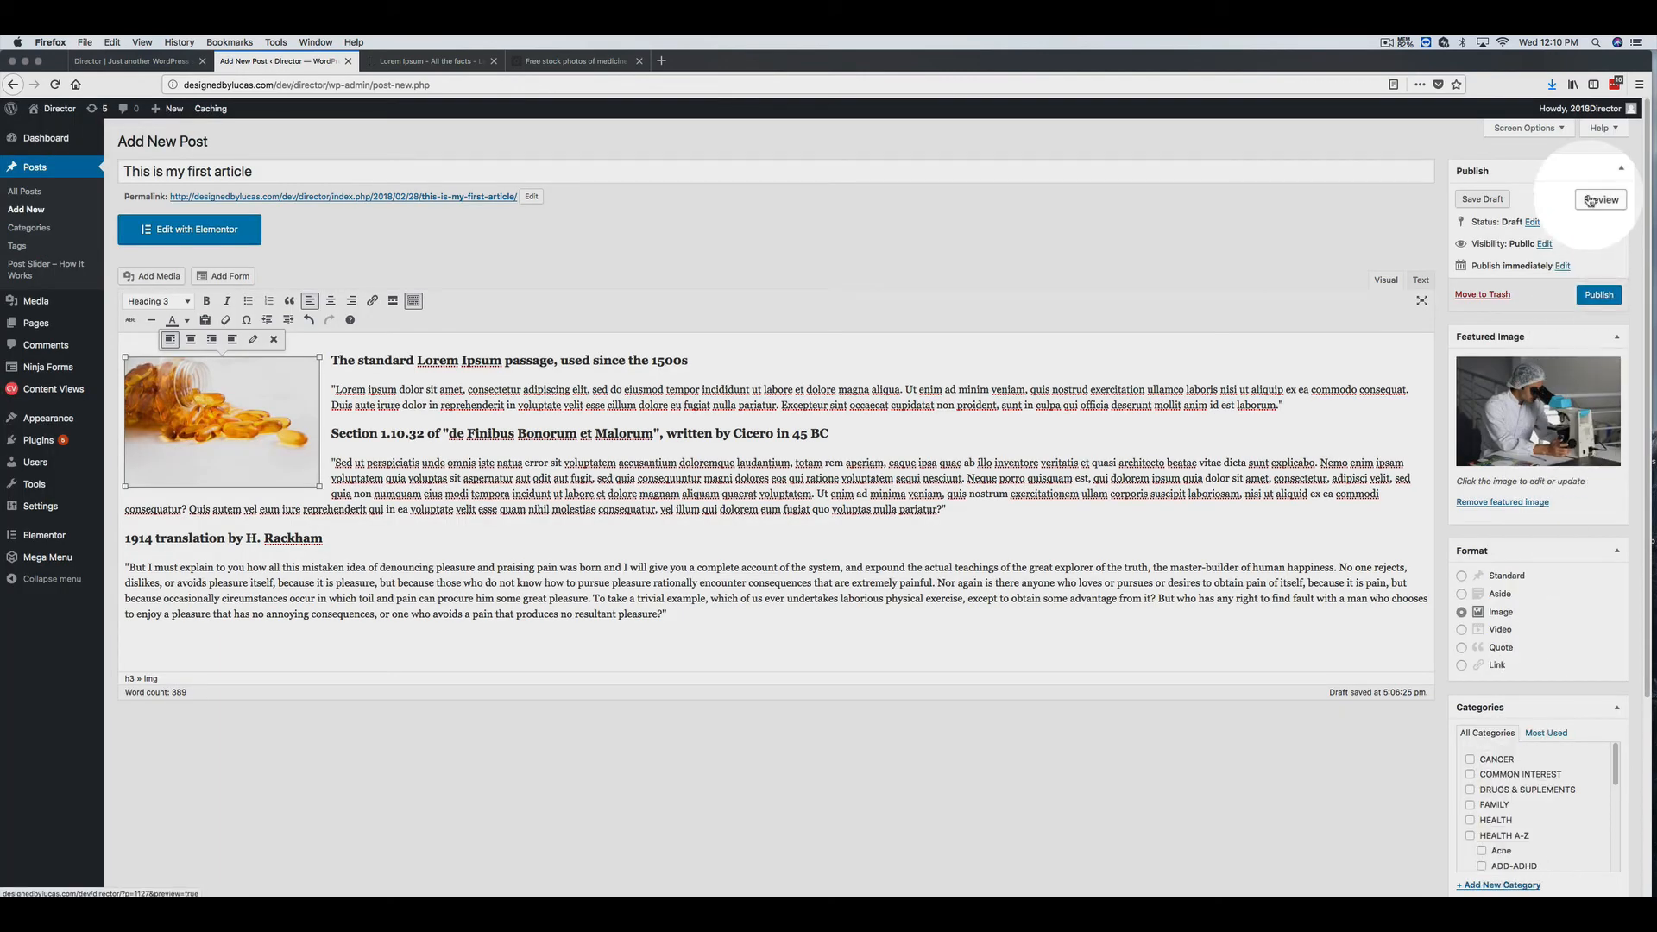
left_click(1590, 201)
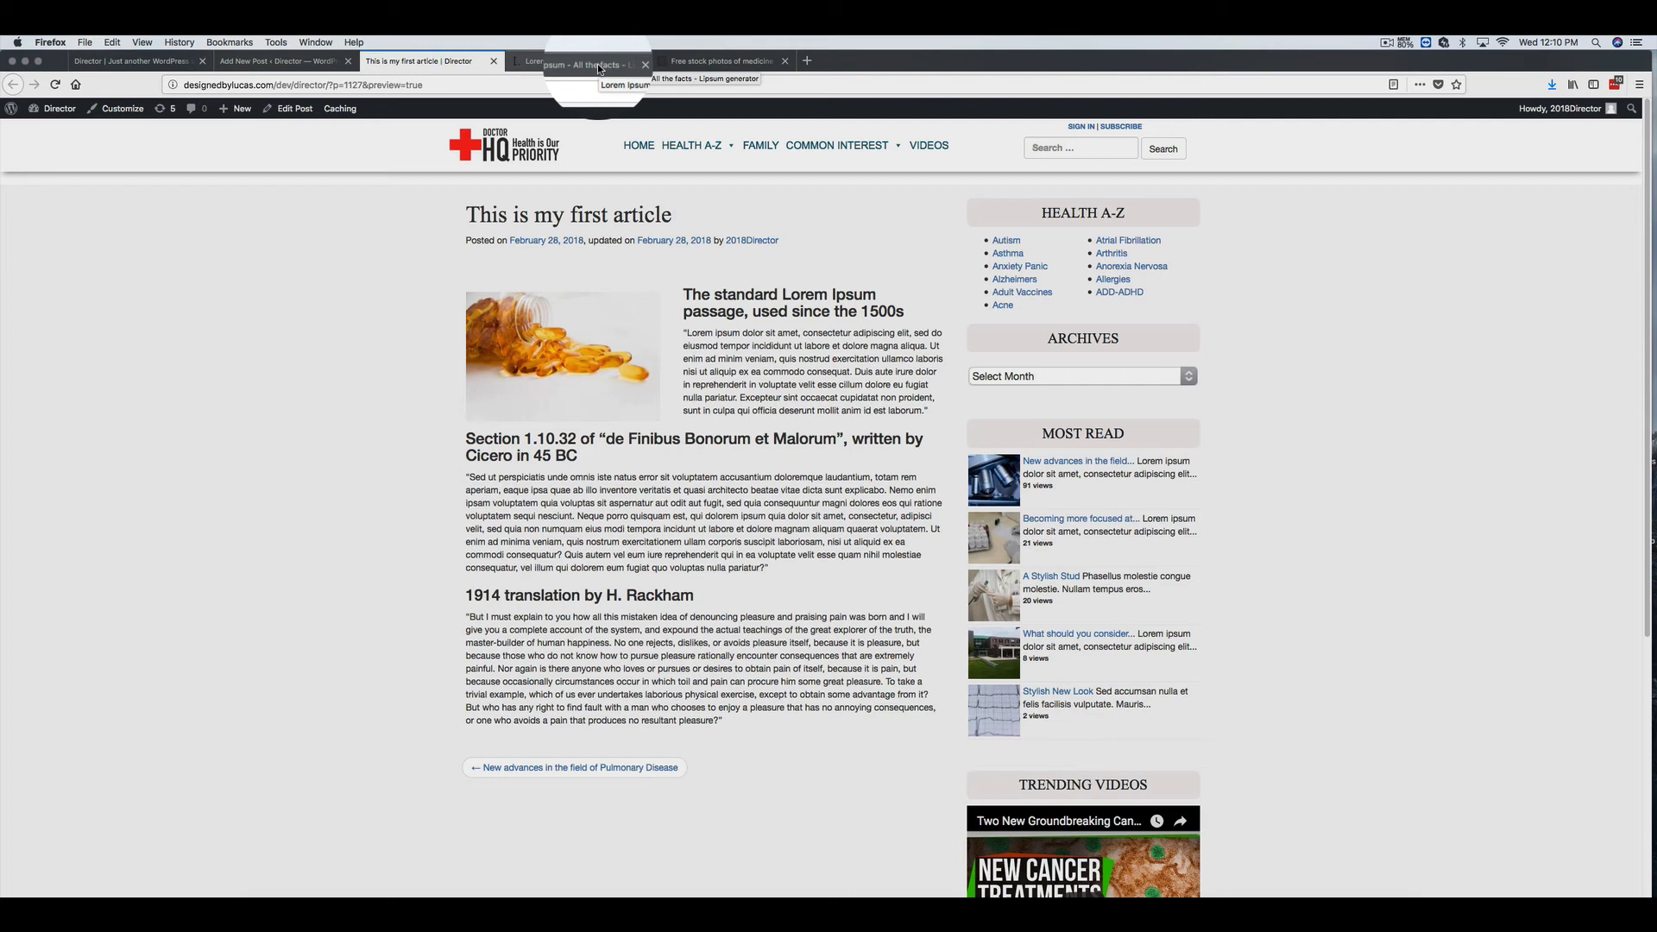
left_click(494, 61)
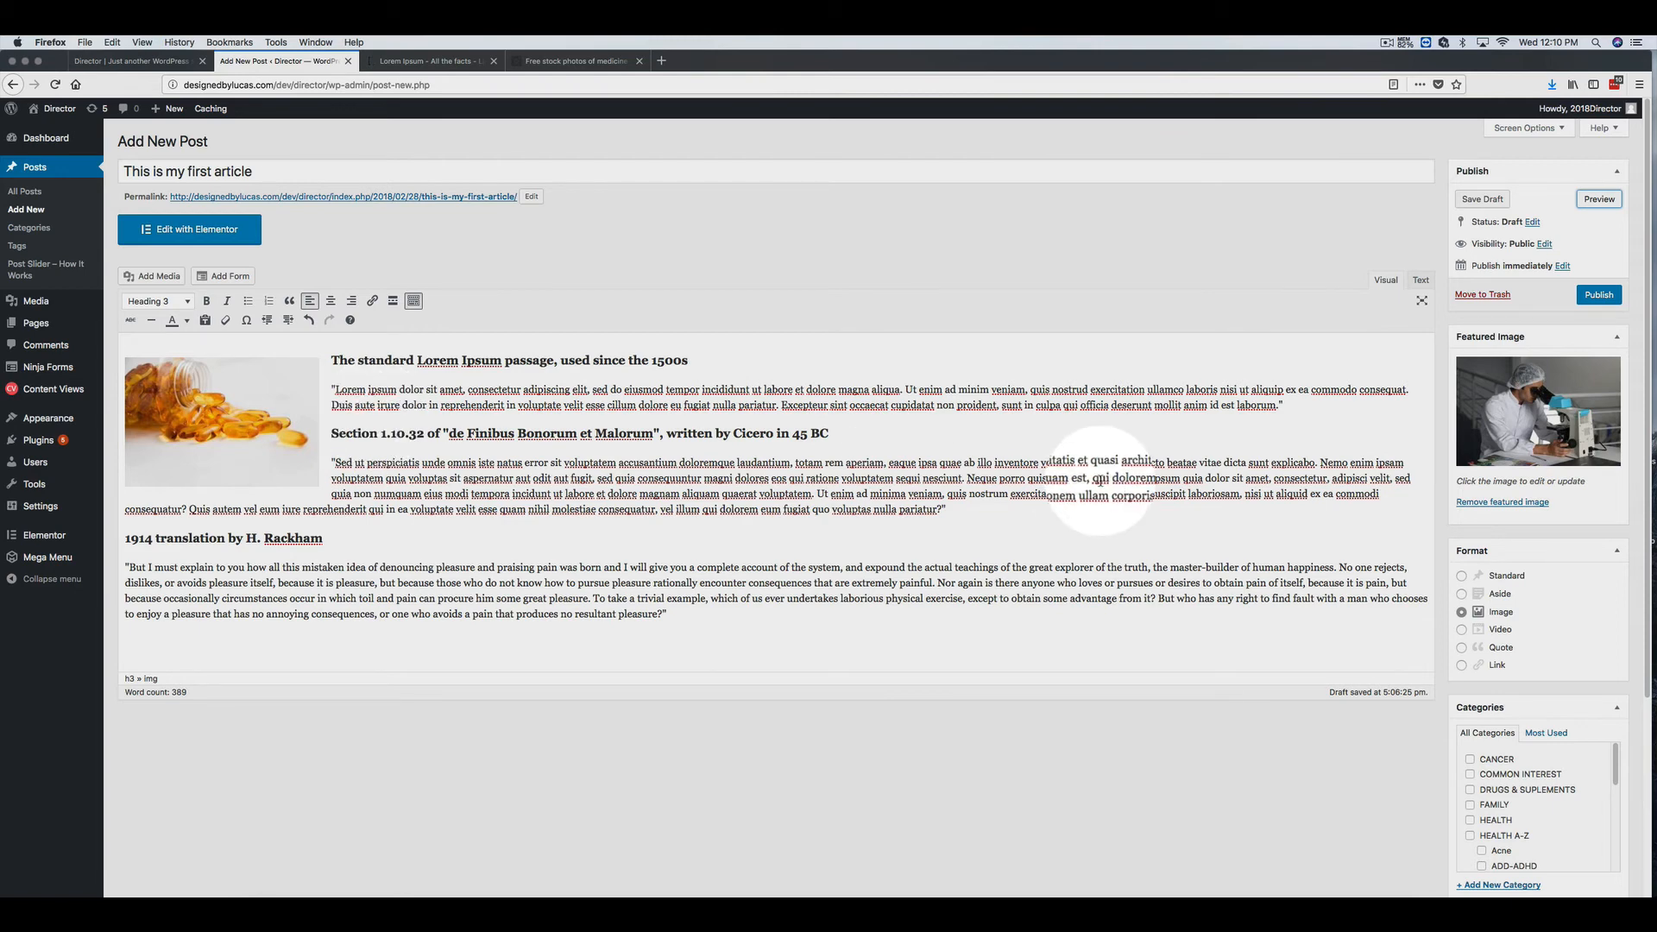
- Review the Health A-Z and Common Interest listings on the site's homepage and return to the post editor
left_click(137, 60)
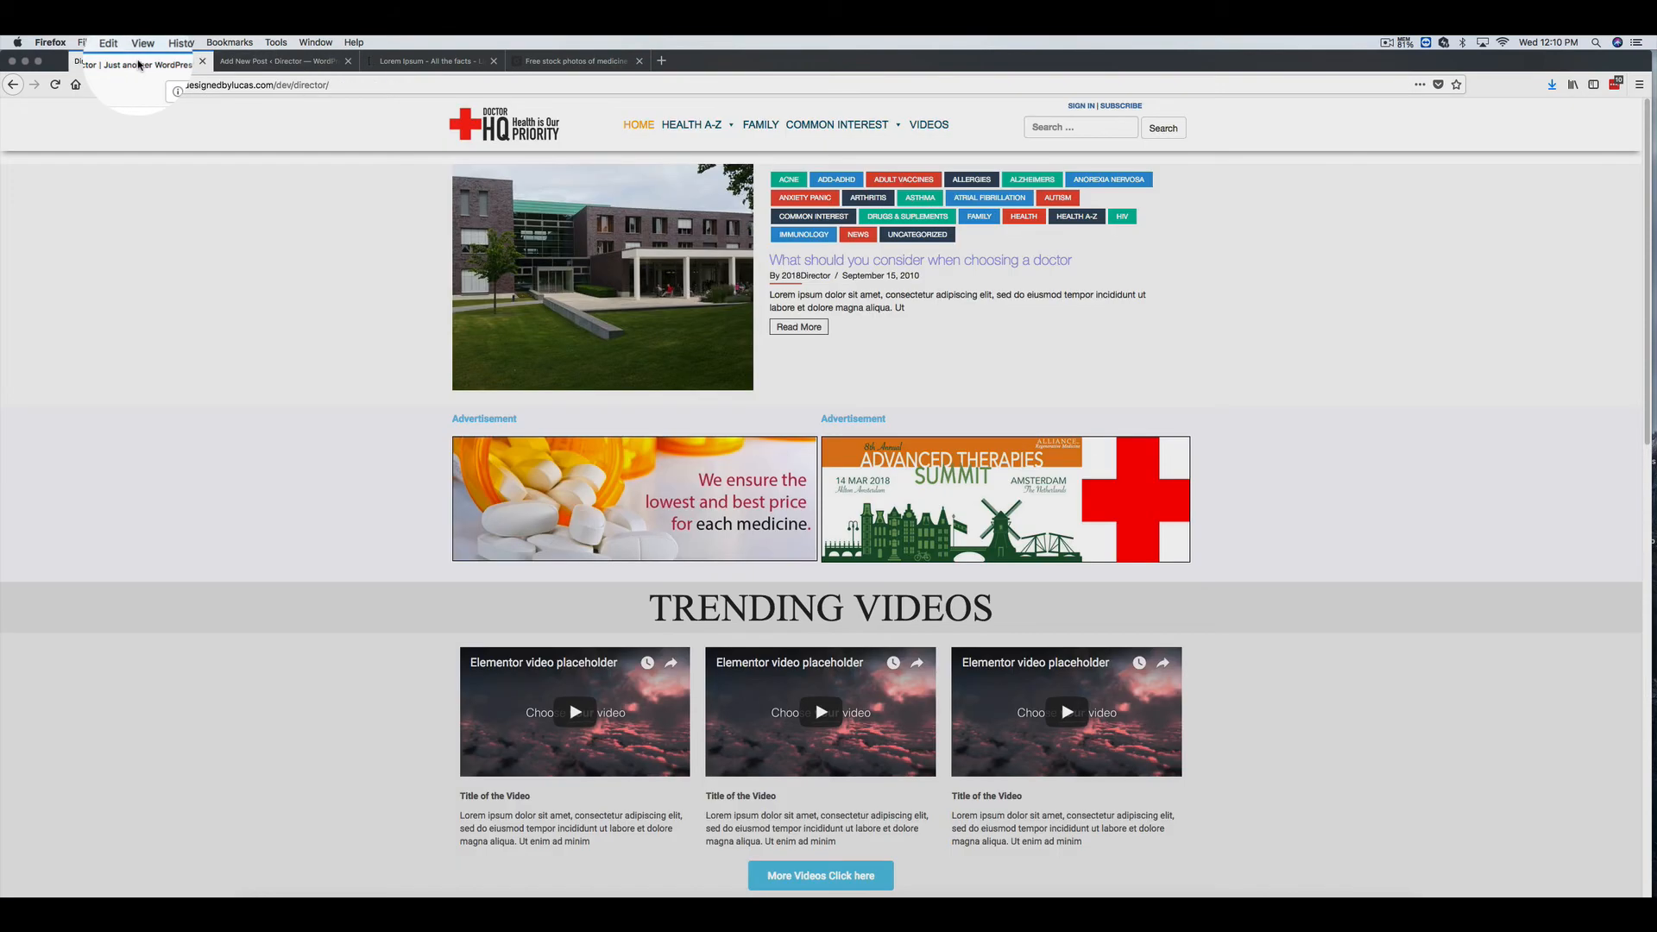
mouse_move(733, 129)
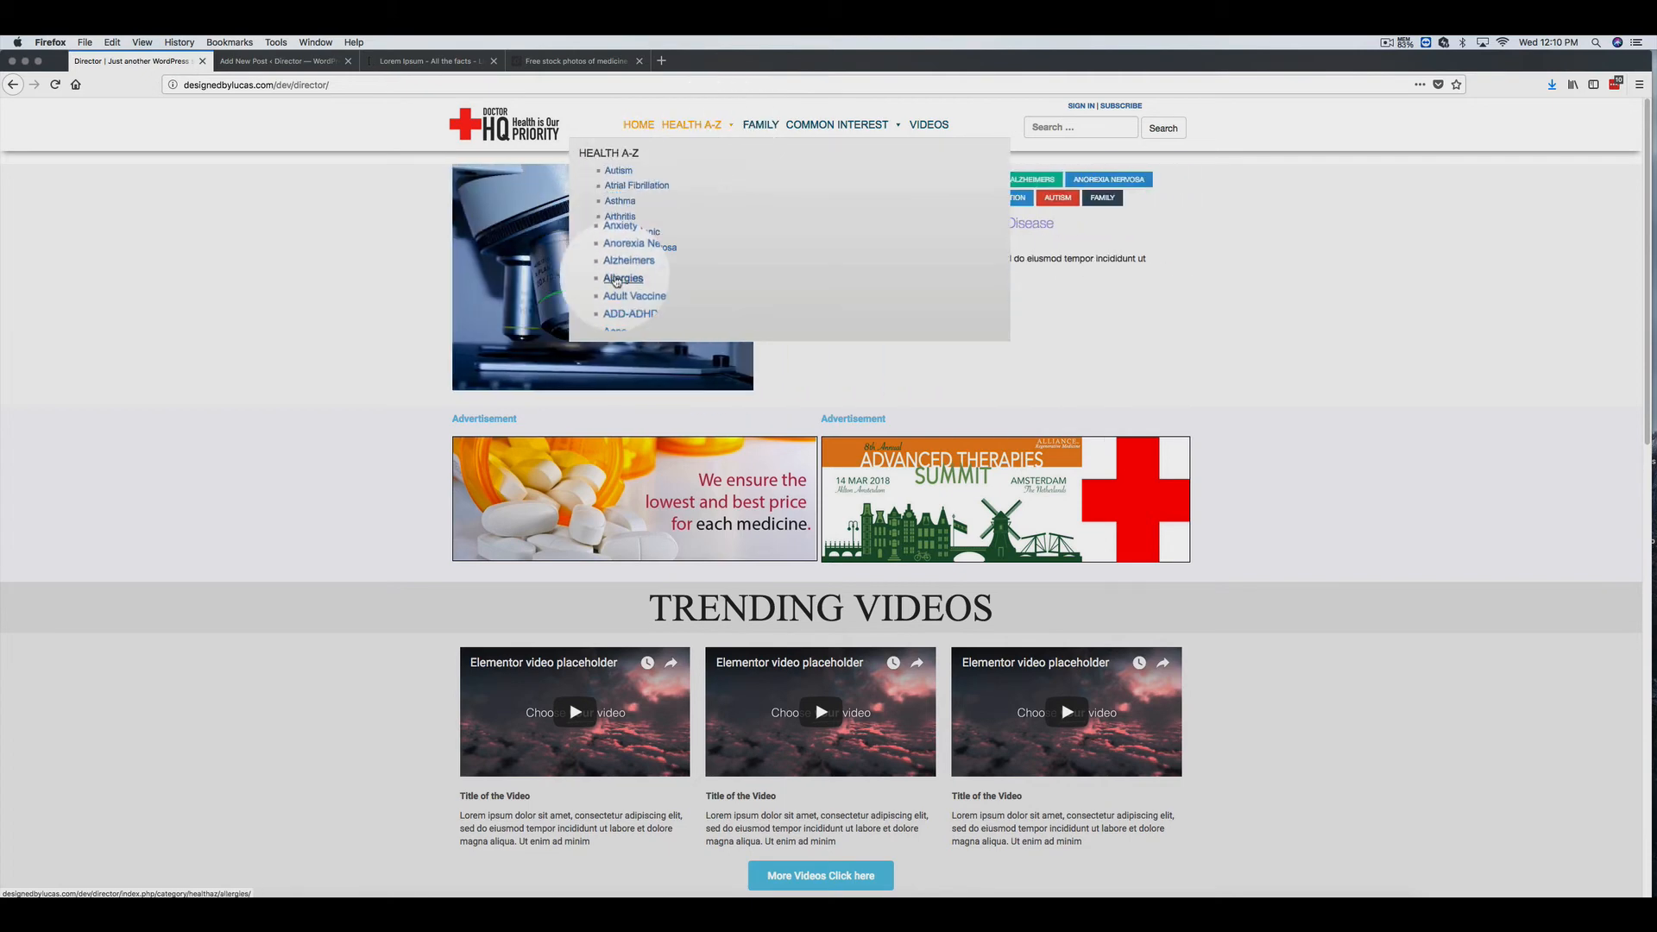
mouse_move(845, 121)
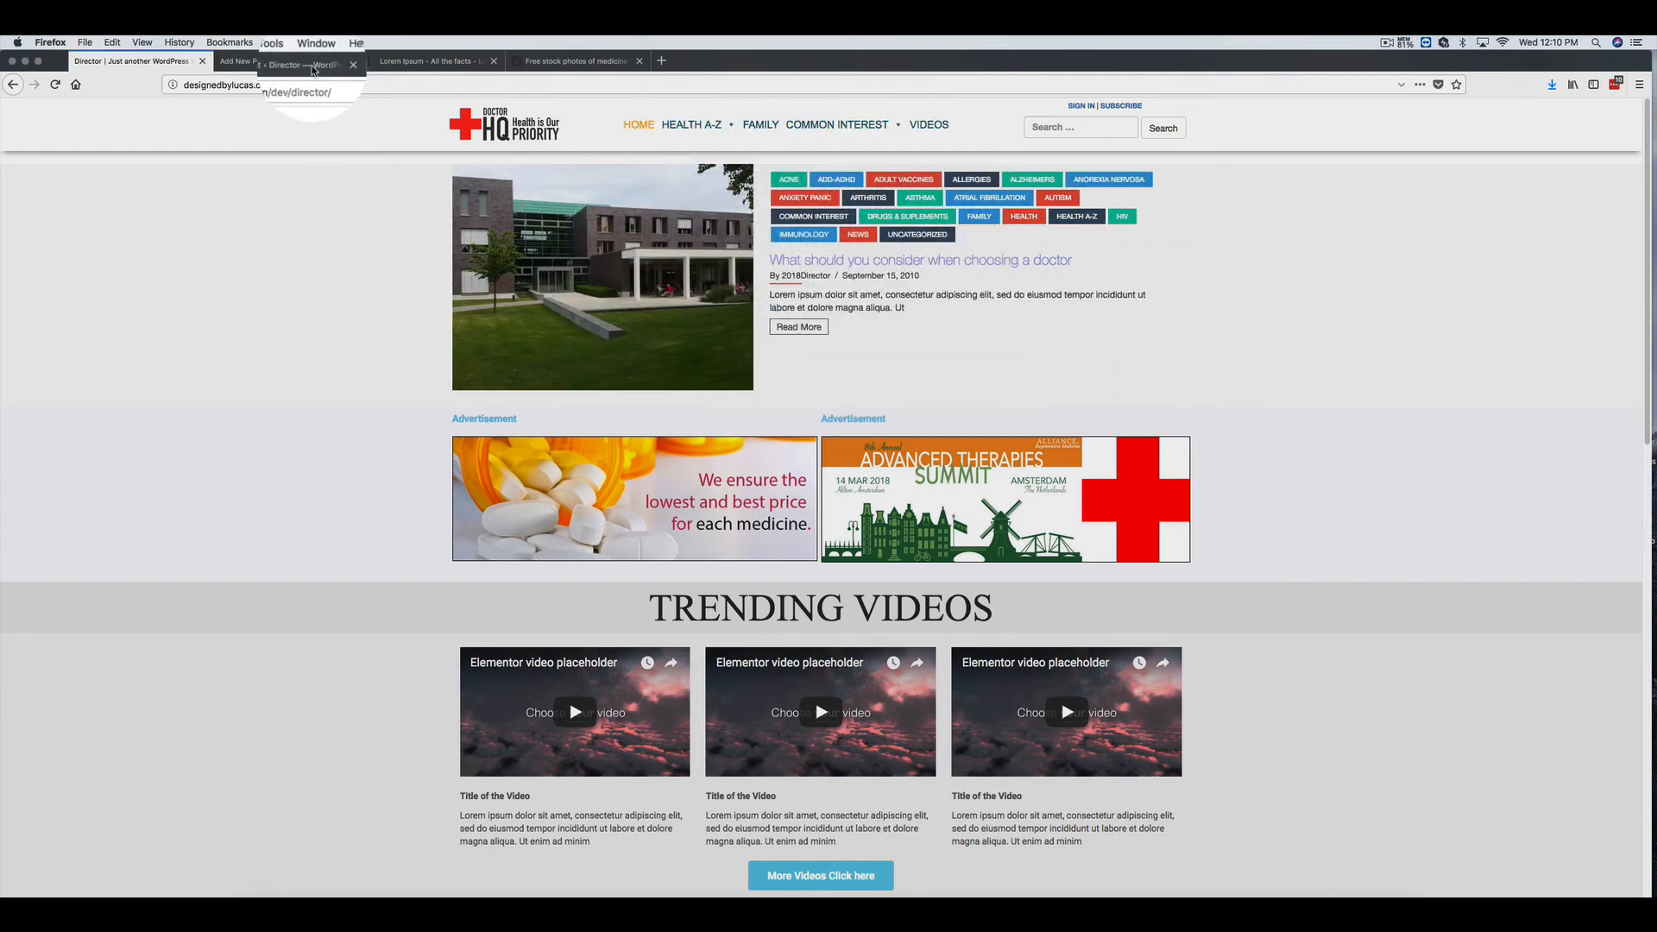
left_click_drag(293, 60, 313, 73)
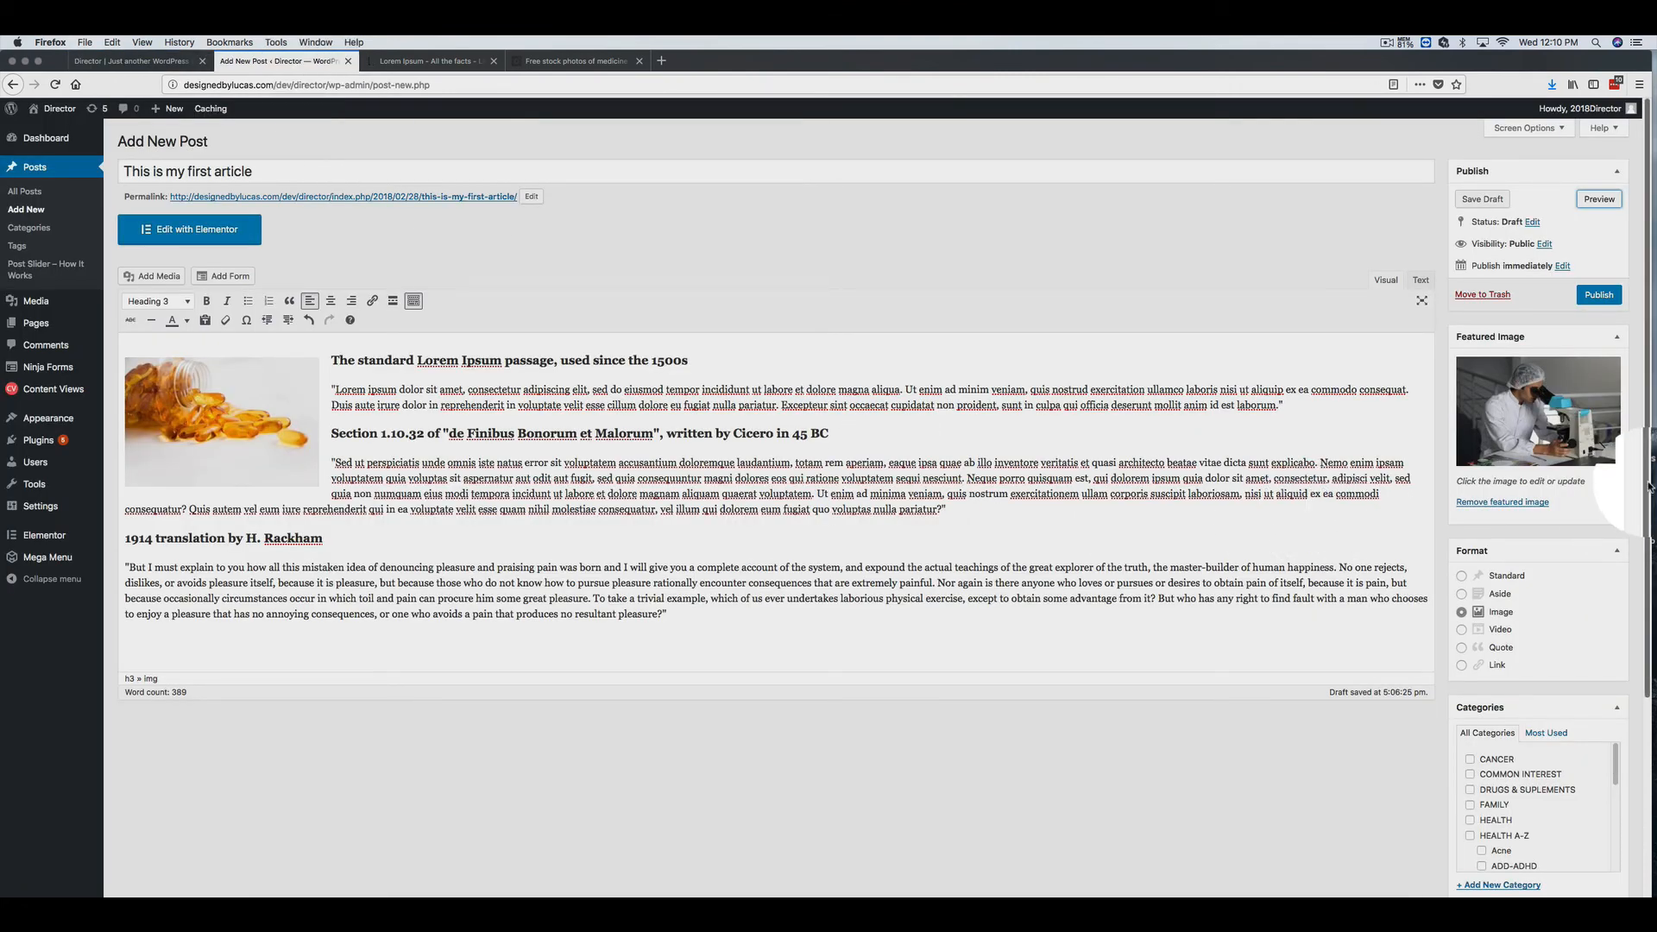
- Assign the post to the categories CANCER and Allergies
scroll(1650, 569, "down", 2)
scroll(1650, 570, "down", 4)
scroll(1610, 570, "down", 1)
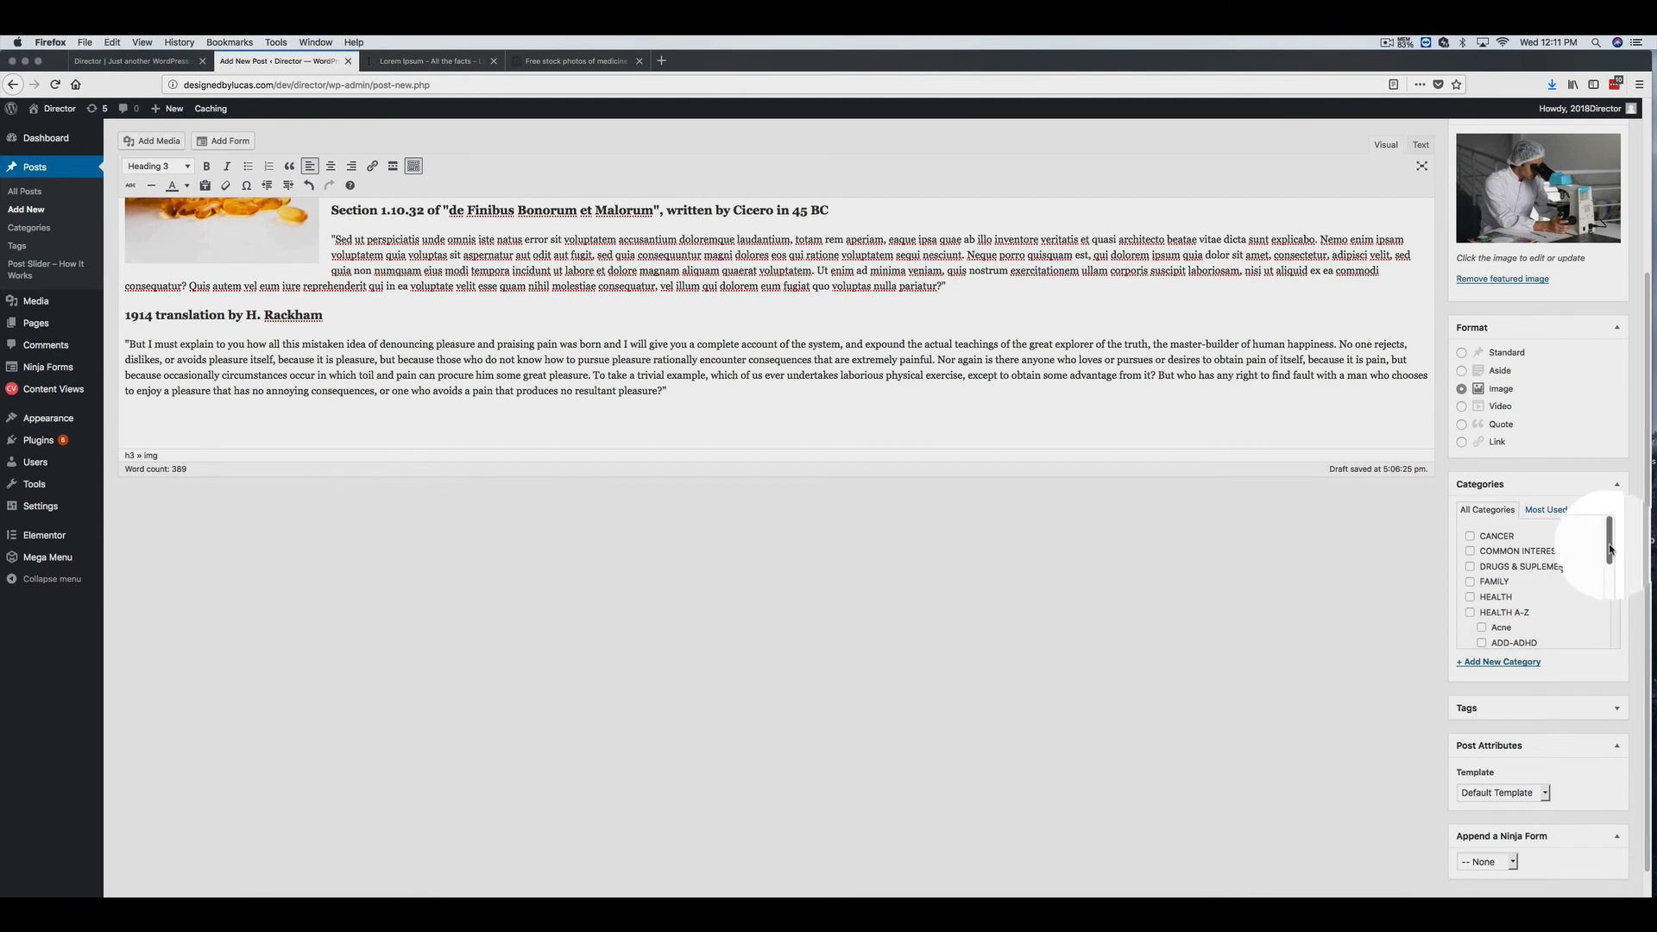
left_click_drag(1610, 570, 1610, 541)
left_click(1469, 536)
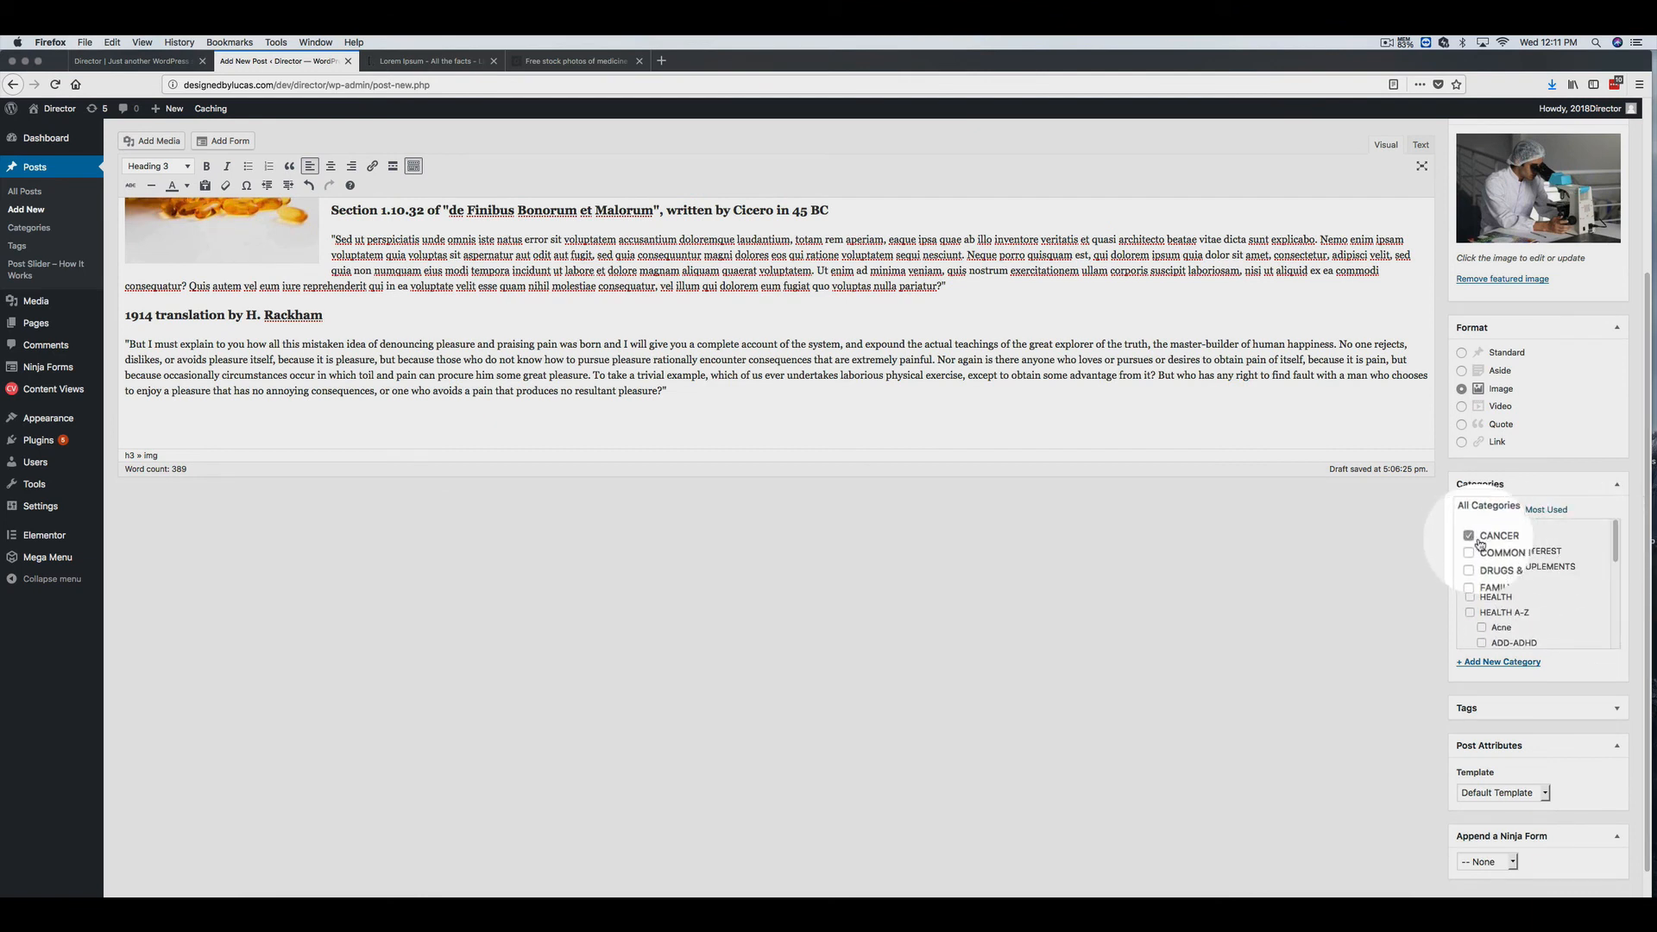
scroll(1607, 545, "down", 3)
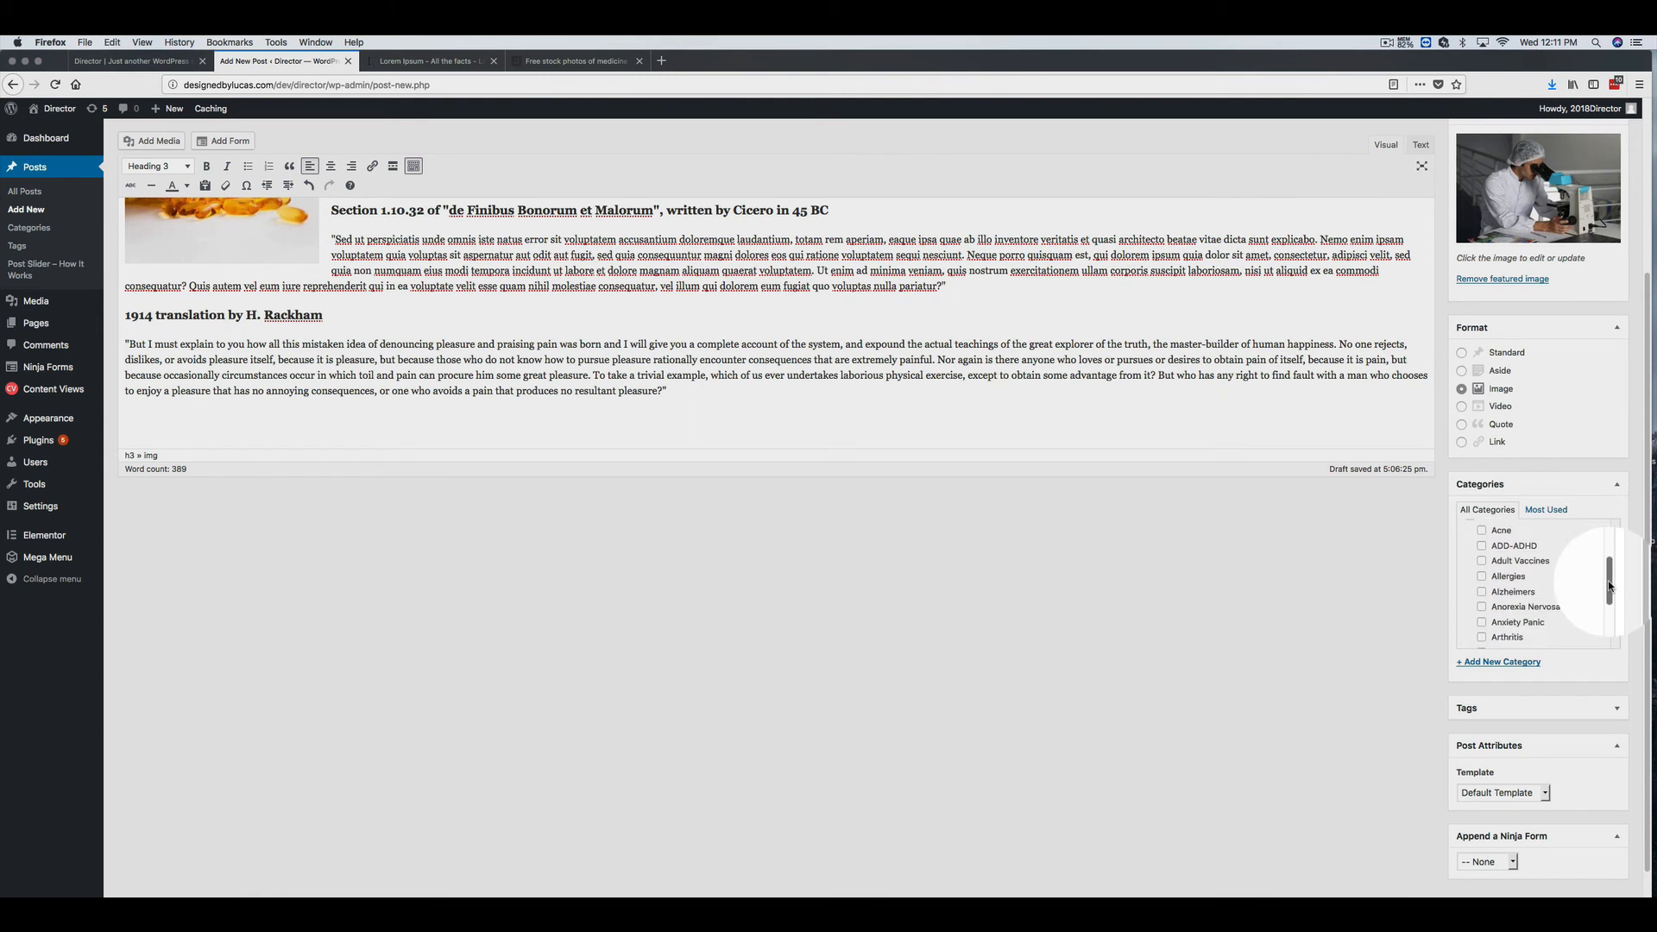
left_click(1482, 578)
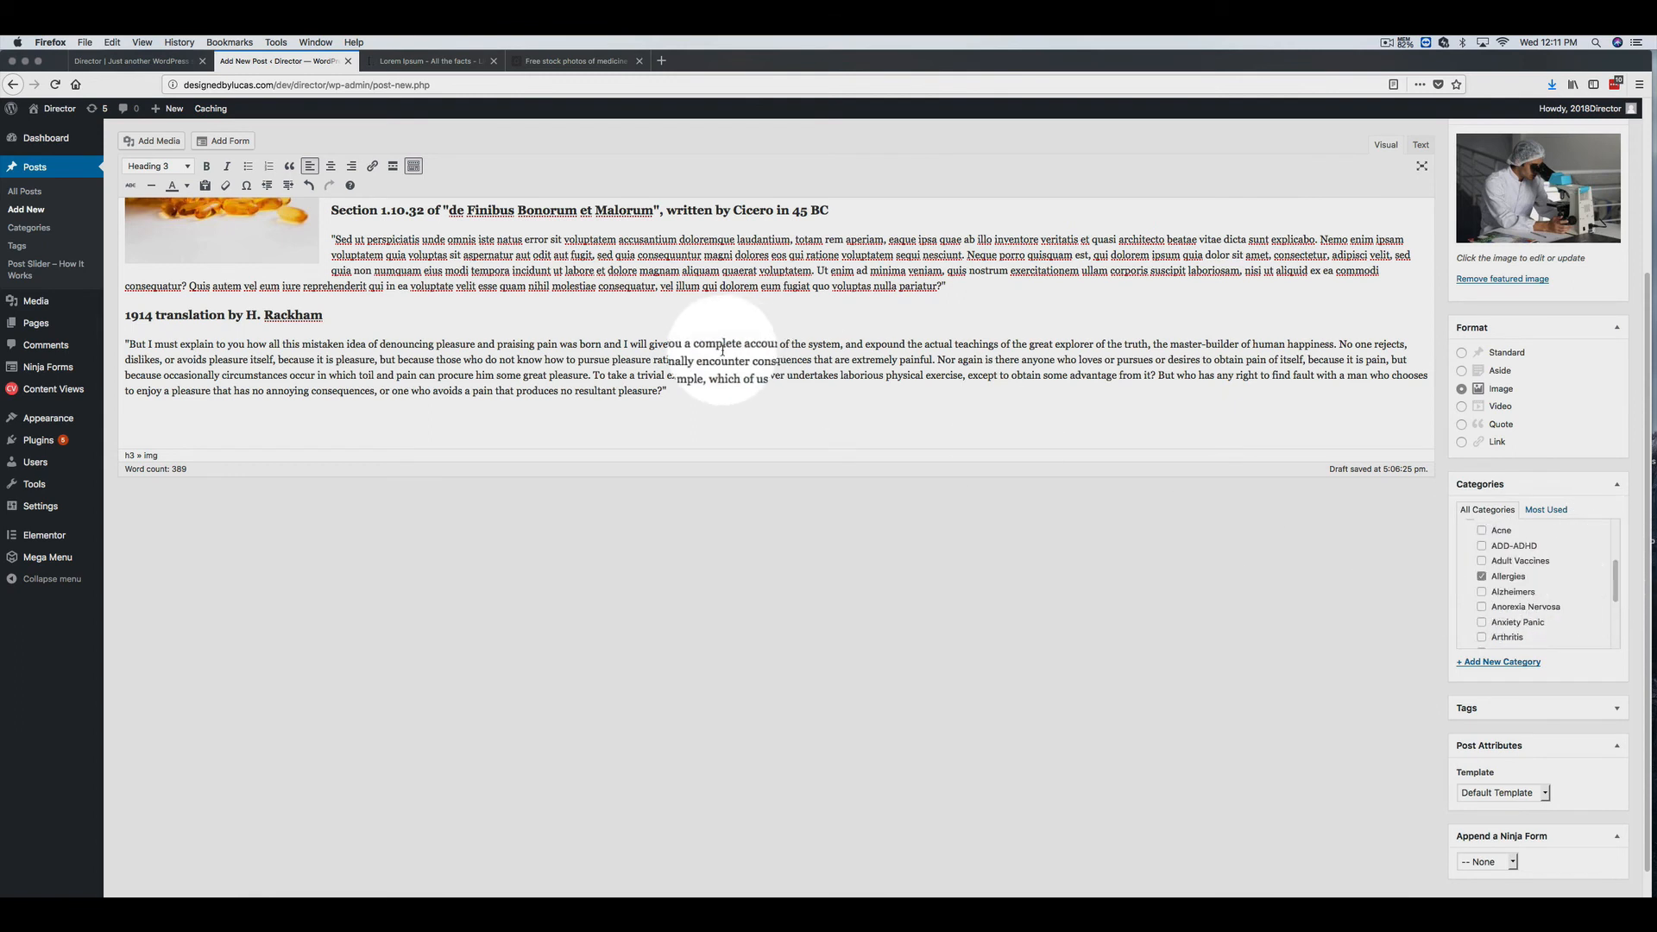
- Publish the article "This is my first article"
left_click_drag(744, 346, 784, 348)
key("Up")
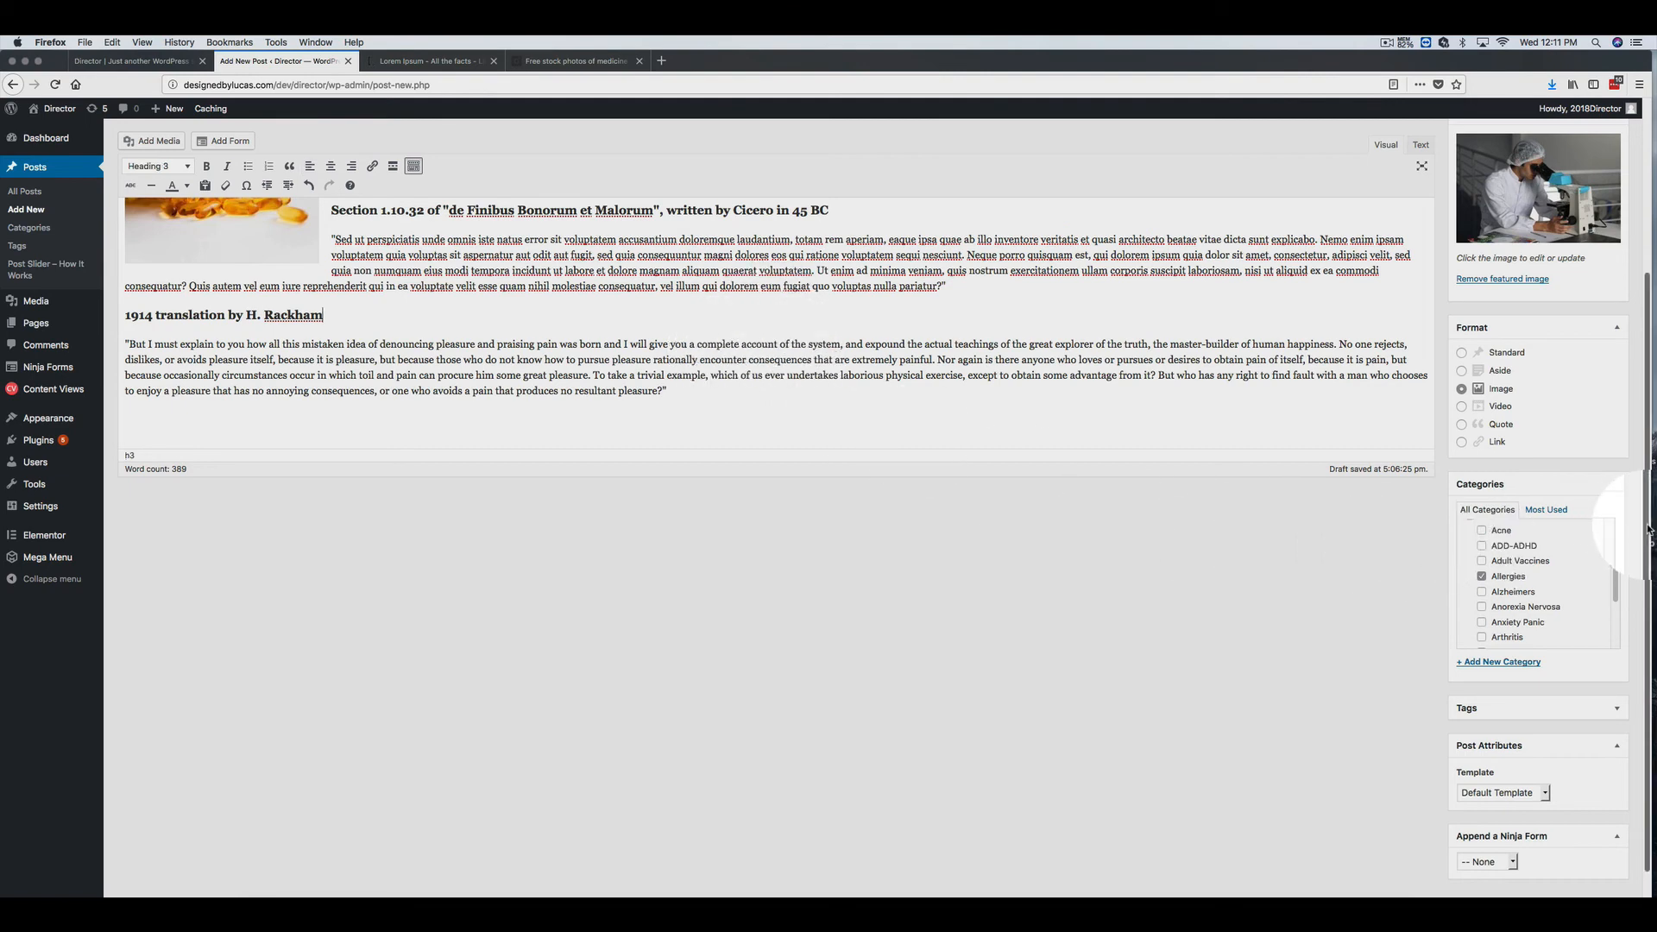
scroll(1613, 527, "up", 5)
left_click(1598, 286)
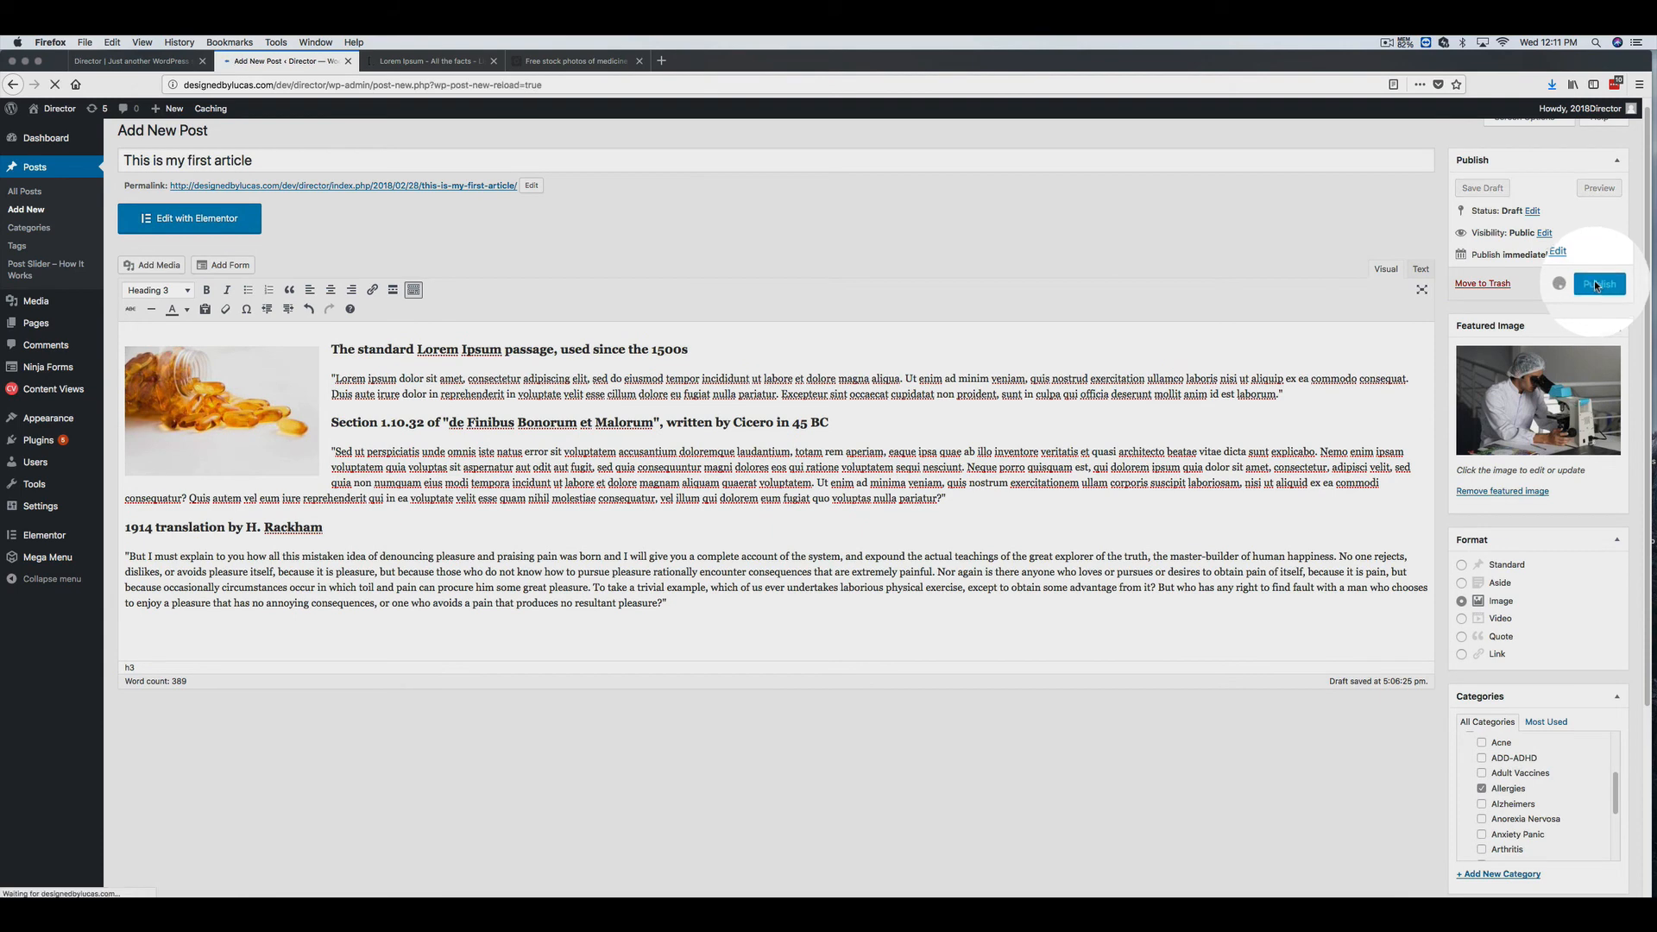
- Reload the site's homepage and look for the new article in the slider, Most Recent and Of Common Interest sections
left_click(152, 67)
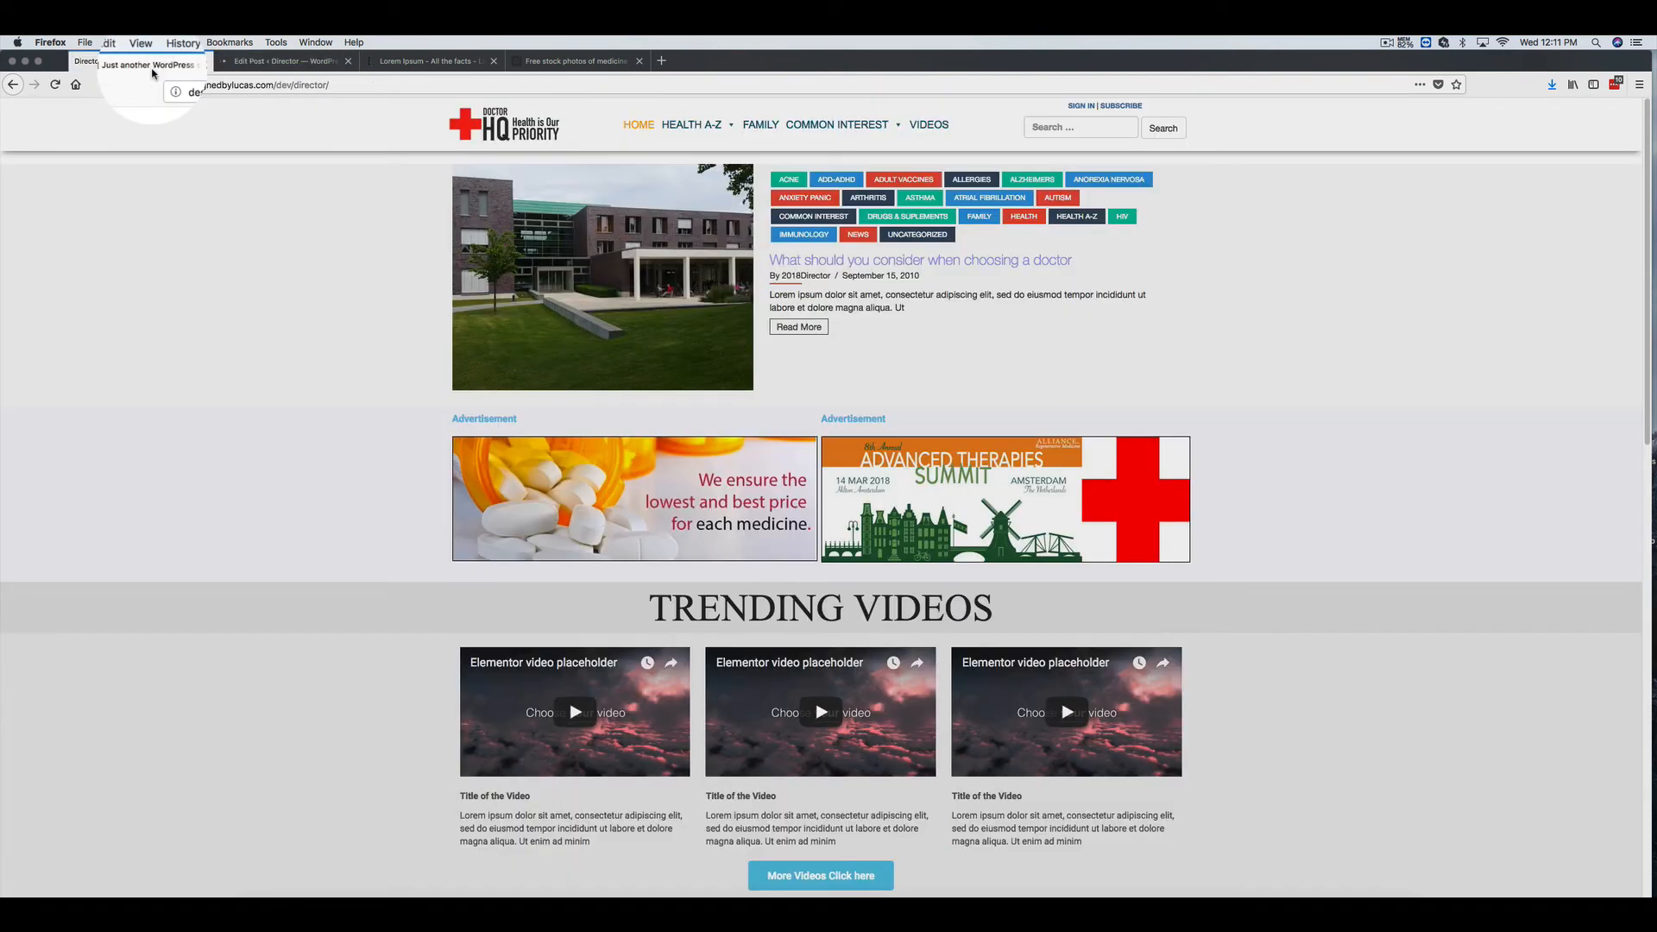
left_click(56, 90)
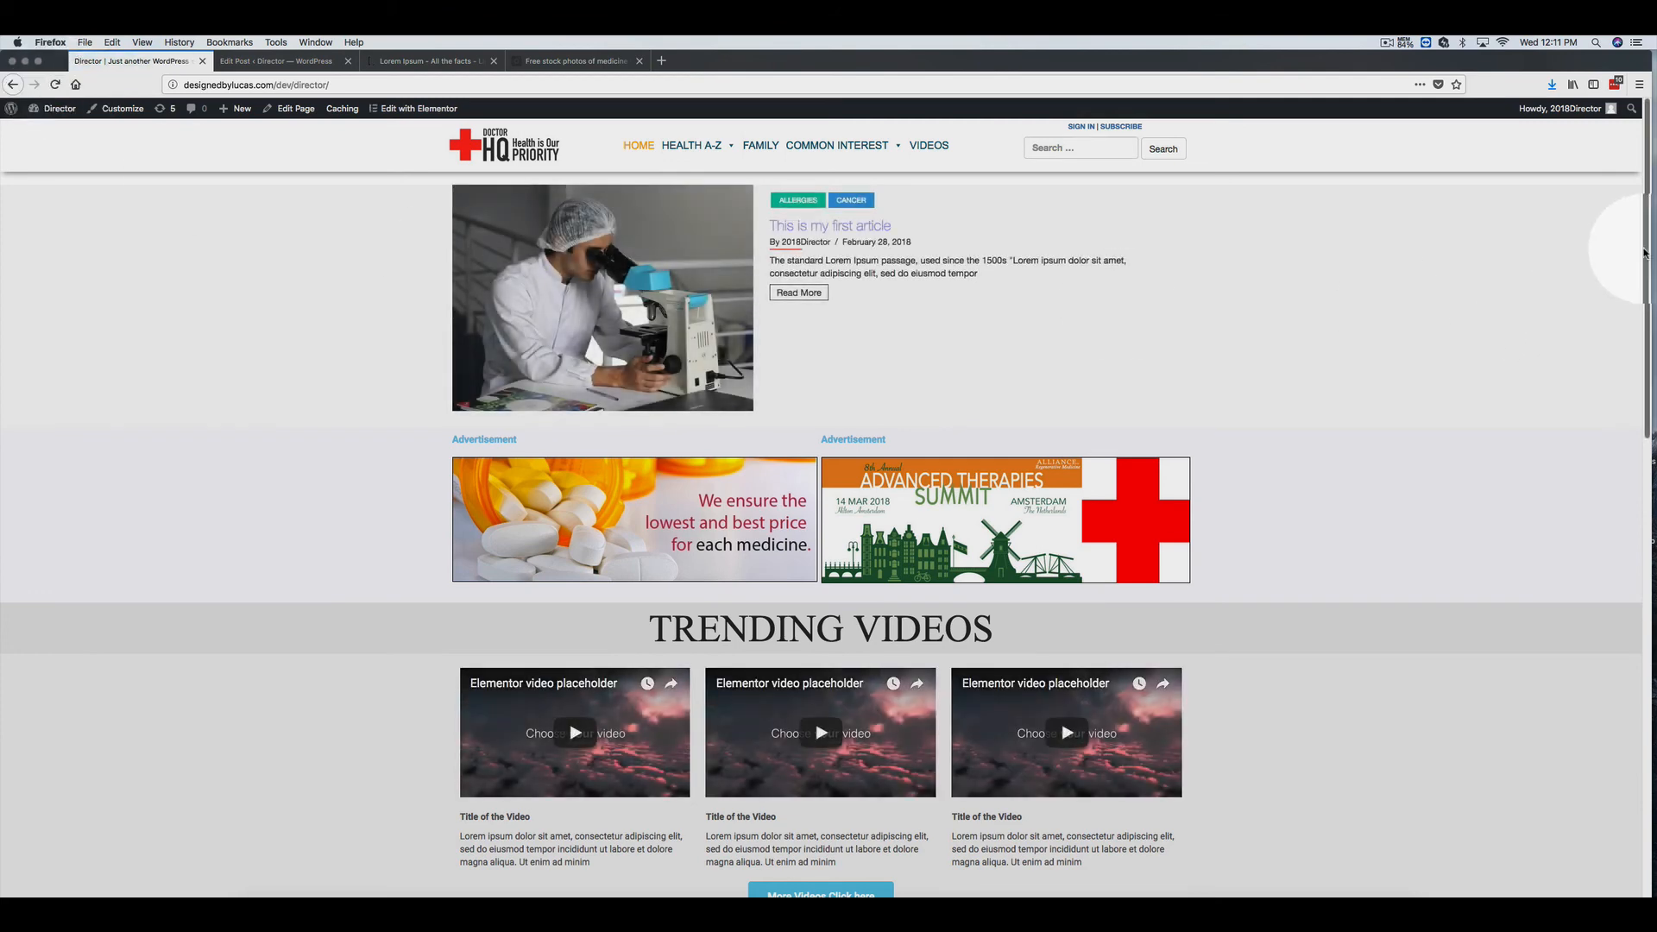
left_click_drag(1644, 252, 1643, 521)
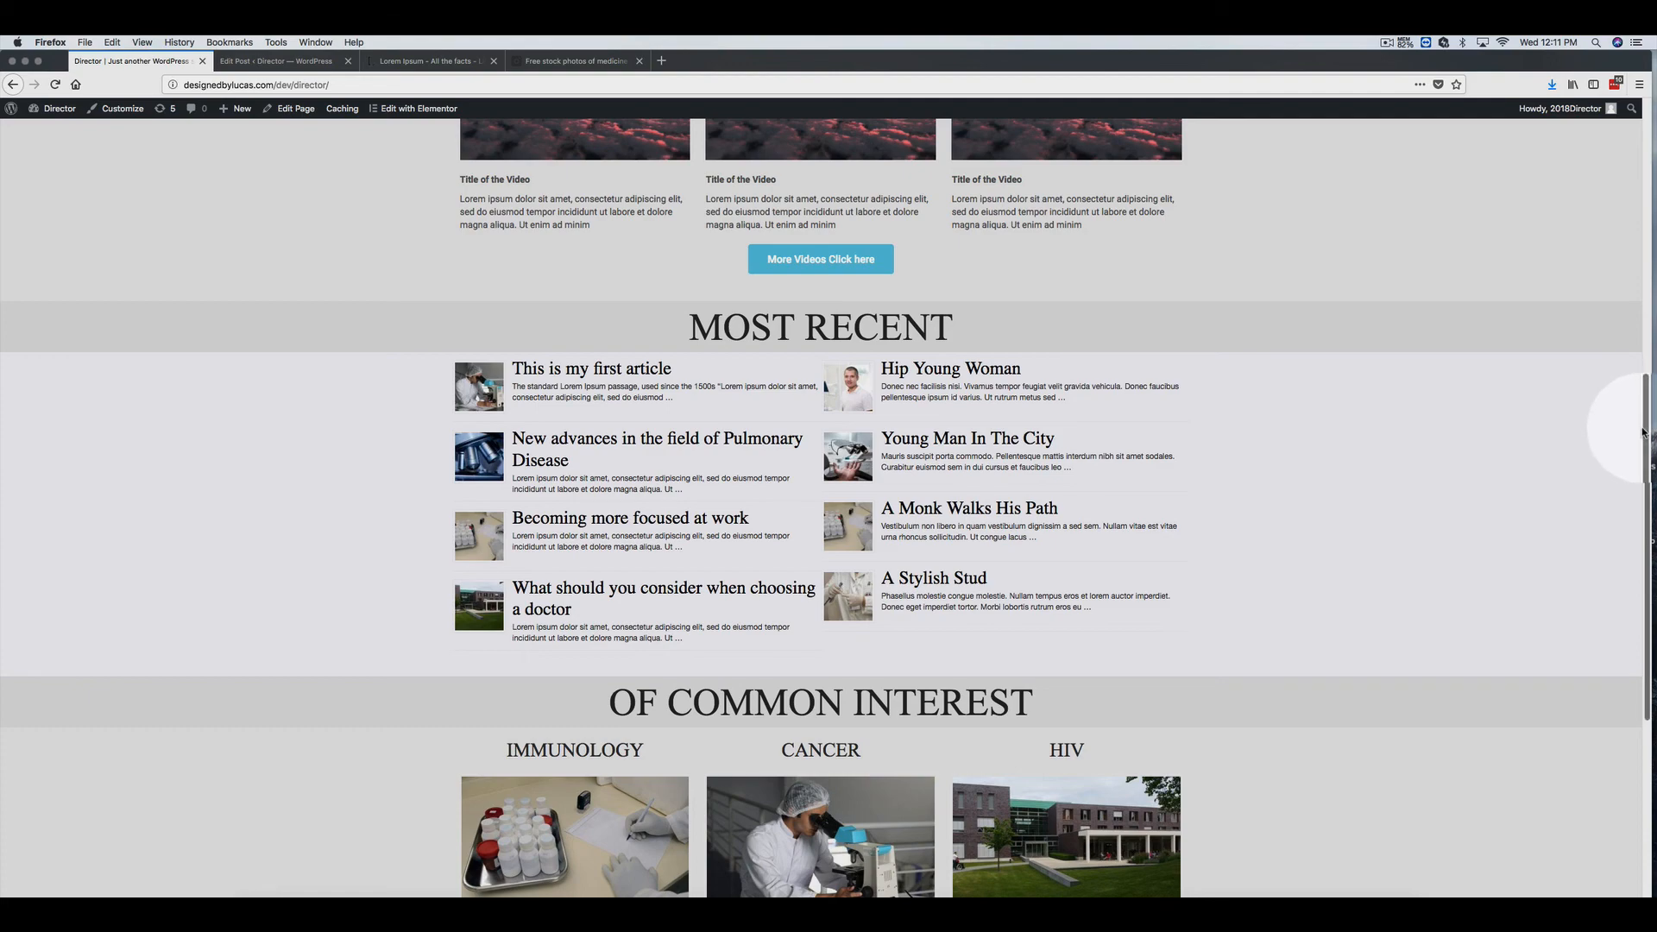
left_click_drag(1638, 425, 1631, 155)
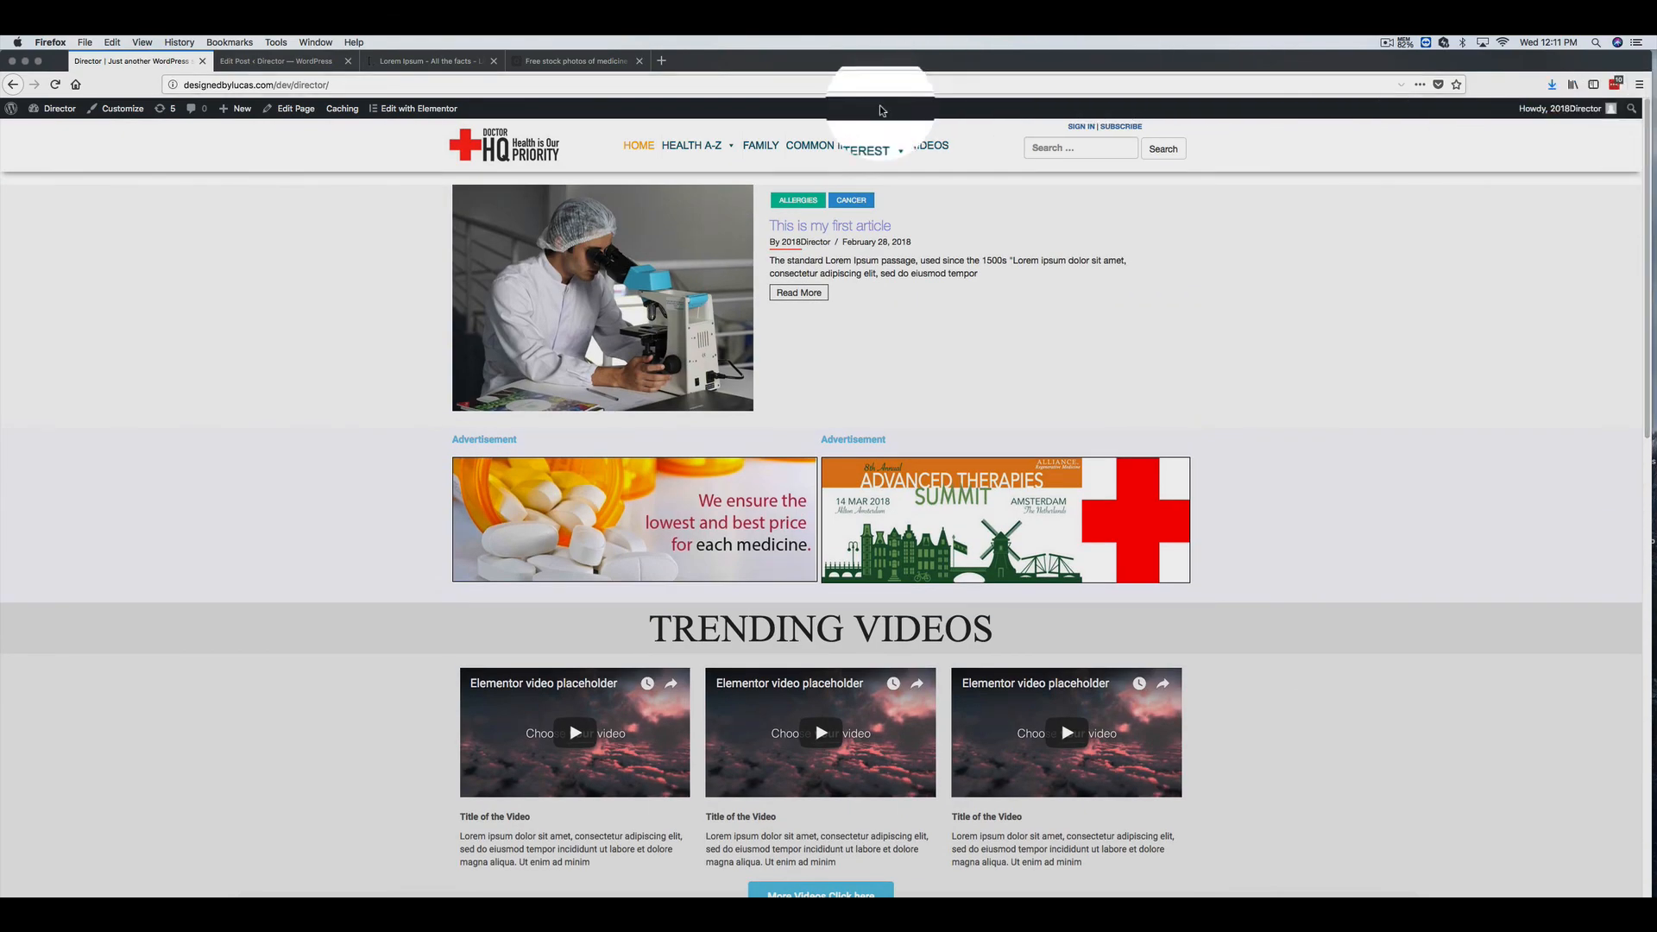
- Check the Common Interest navigation and the homepage's Of Common Interest section for the article under CANCER
mouse_move(896, 151)
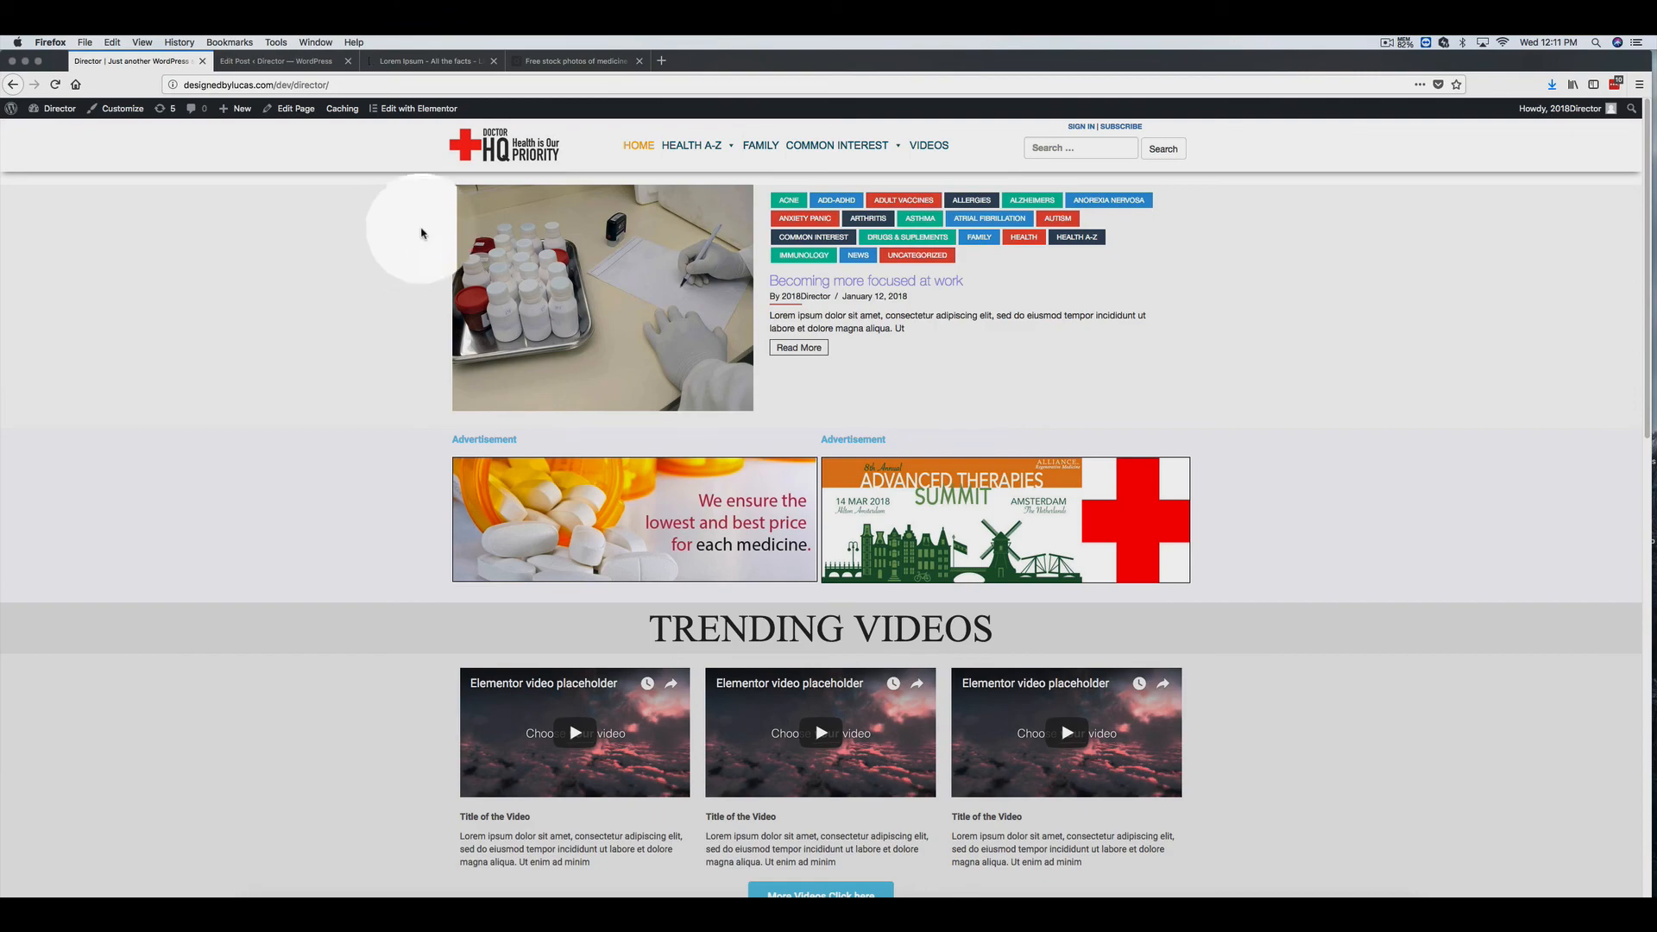
mouse_move(1646, 225)
left_mouse_down()
mouse_move(1651, 608)
mouse_move(1648, 220)
left_mouse_up()
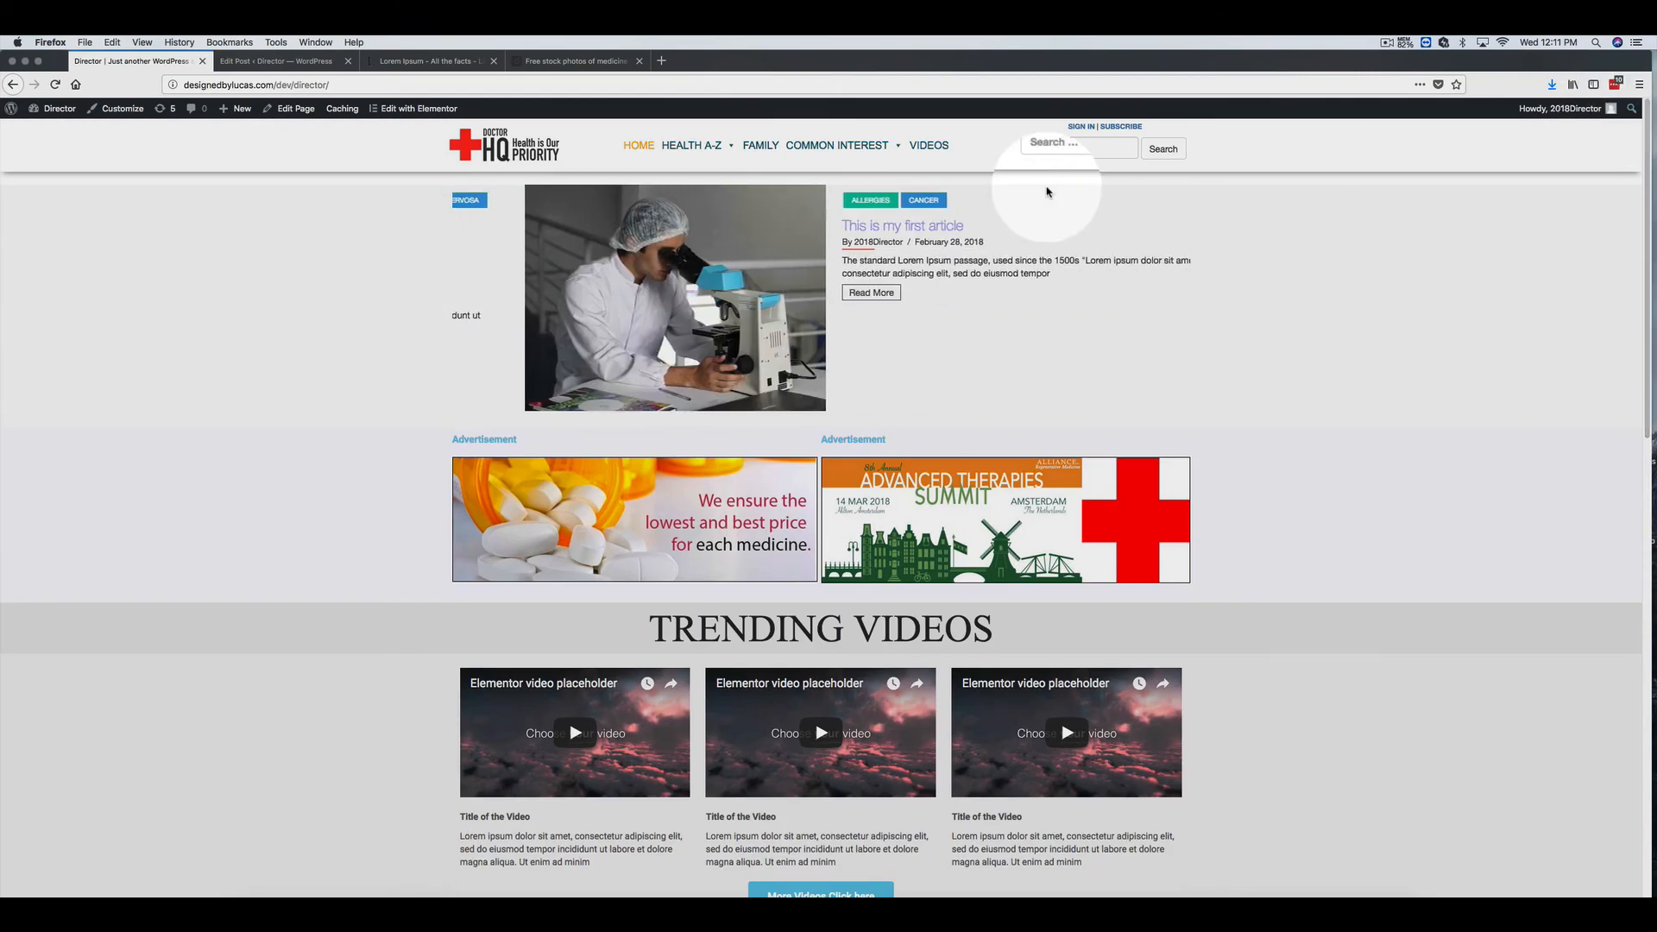
mouse_move(828, 152)
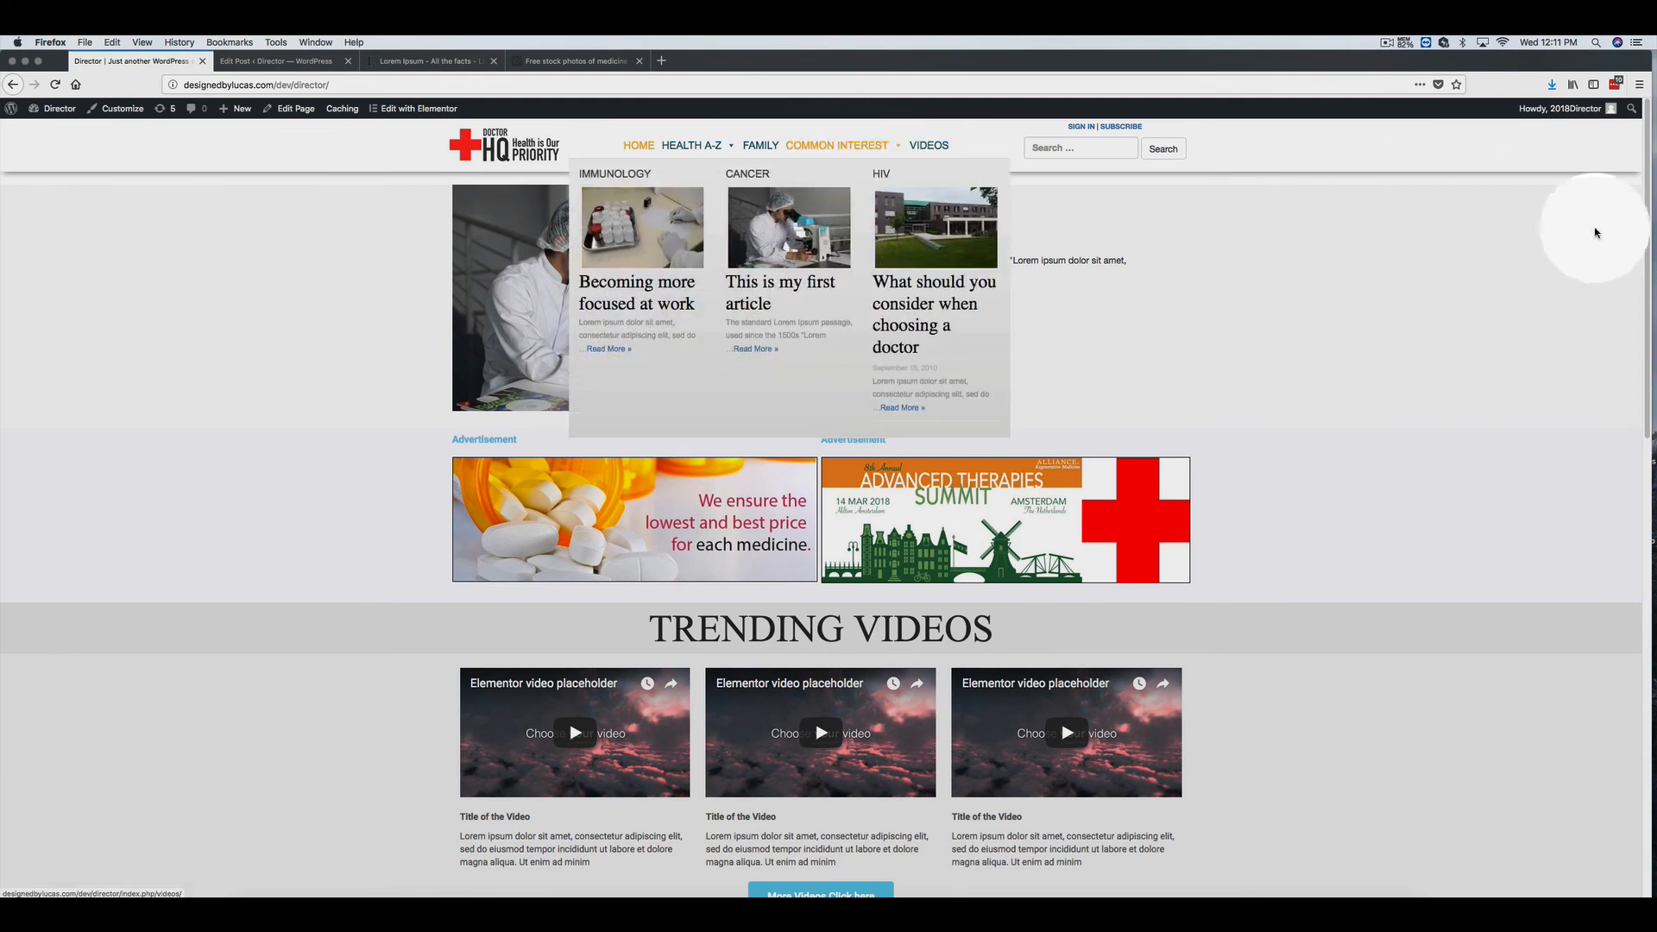
left_click_drag(1646, 239, 1647, 558)
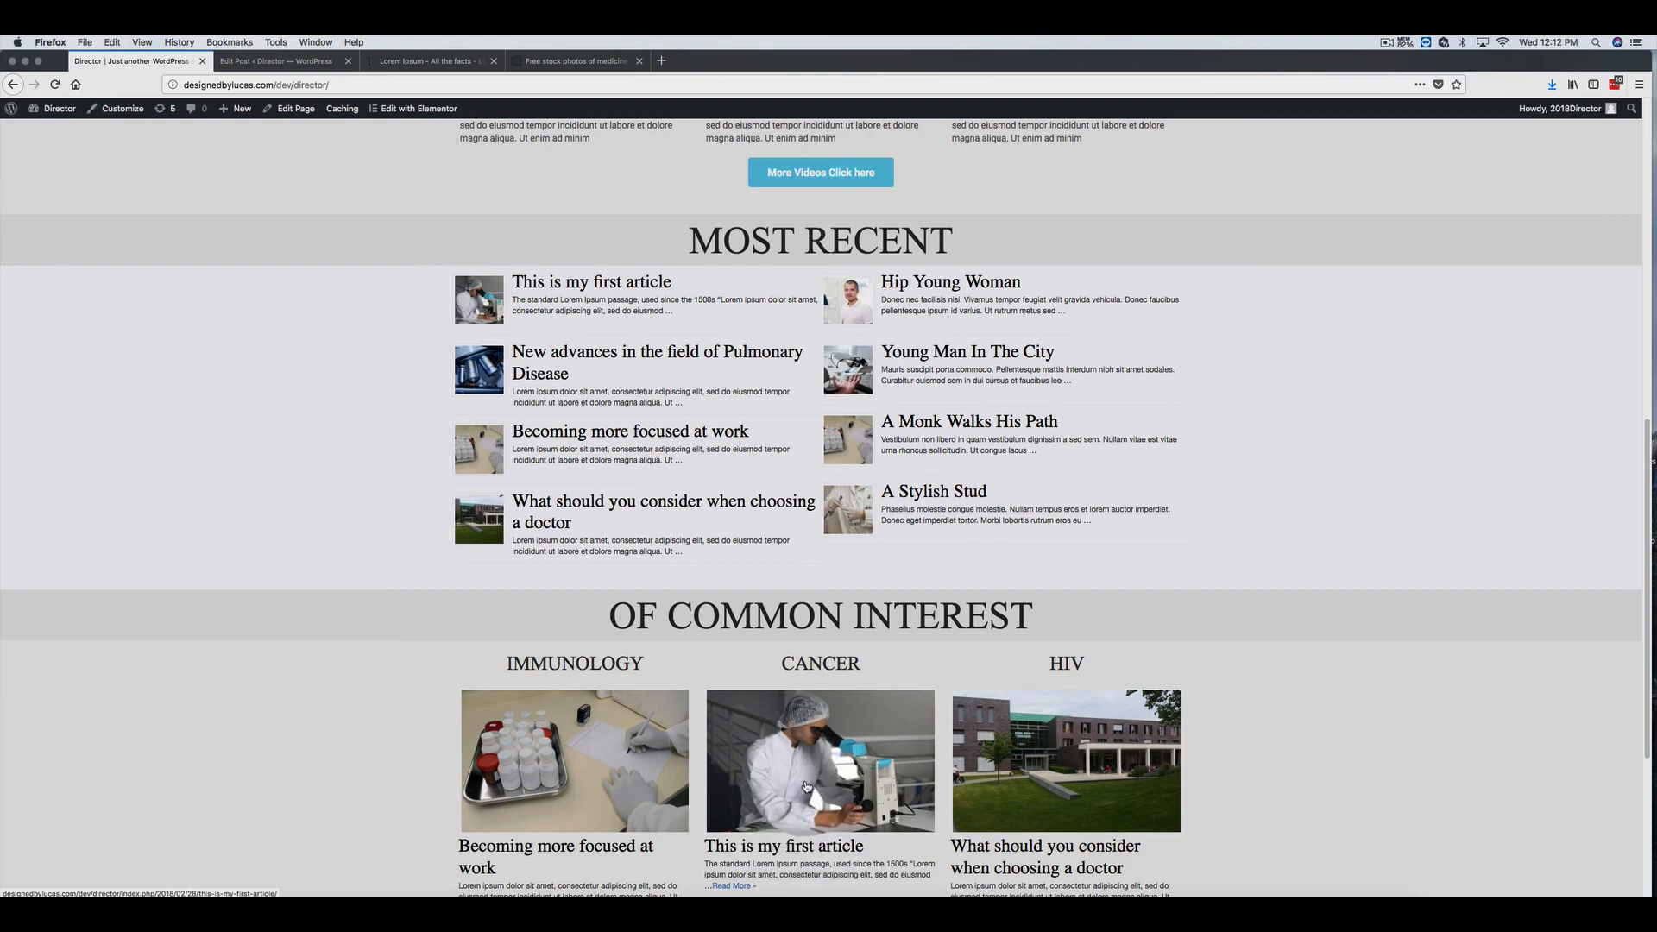
left_click_drag(1645, 573, 1619, 202)
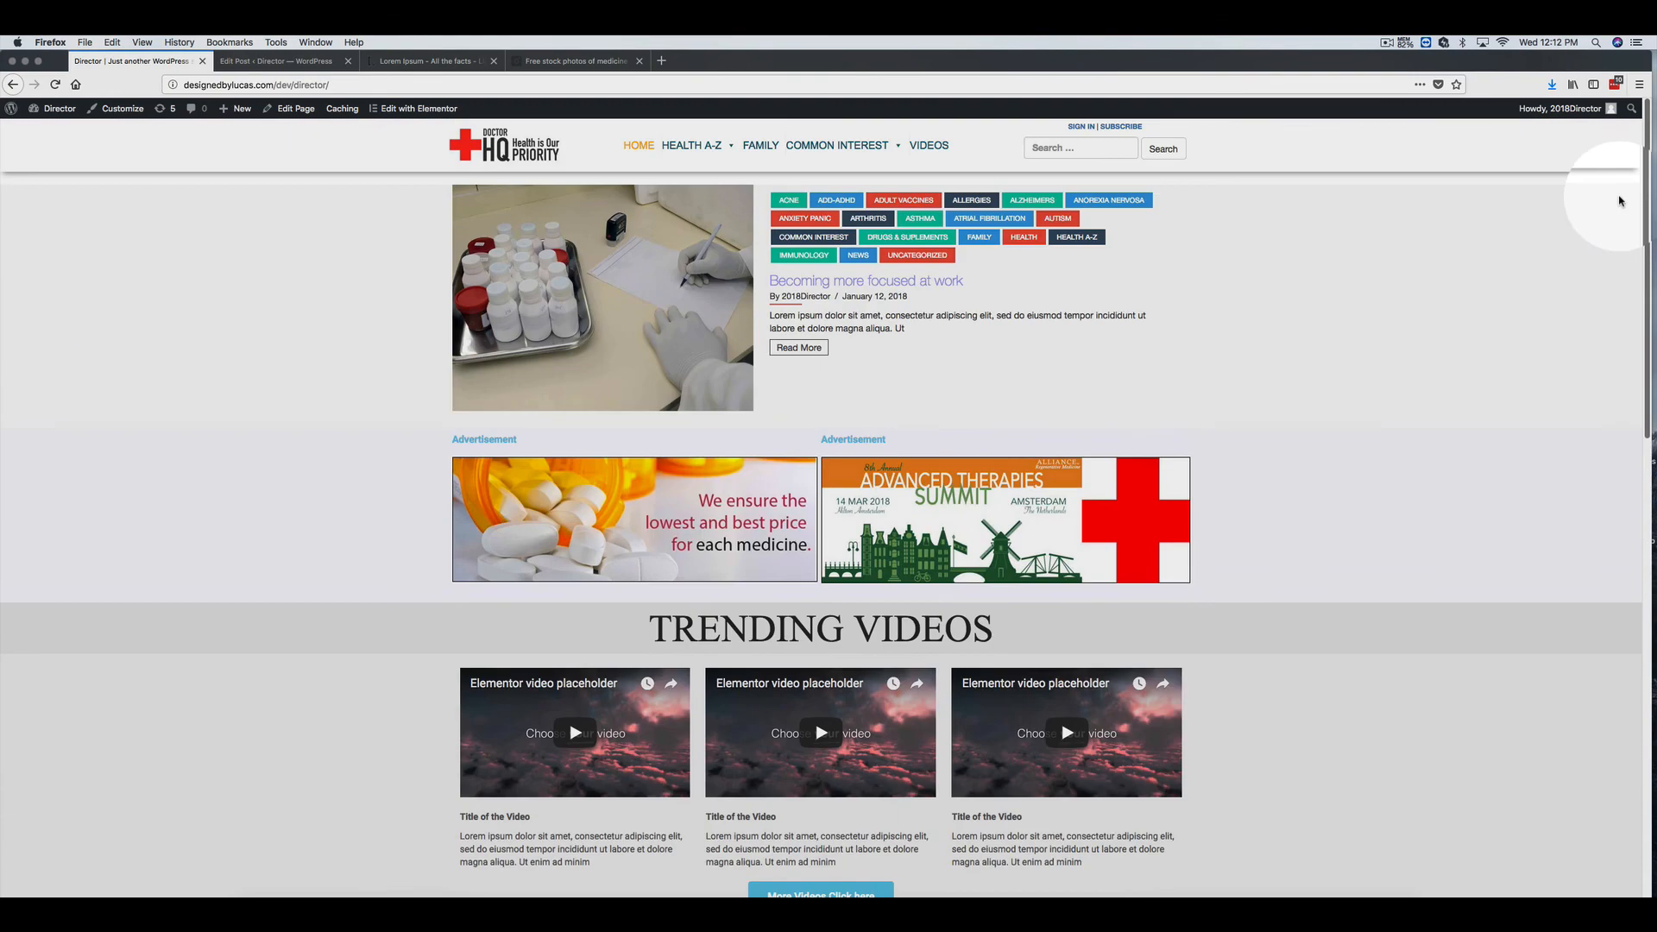
- Open the Allergies category under Health A-Z and open "This is my first article" from its listing
mouse_move(733, 153)
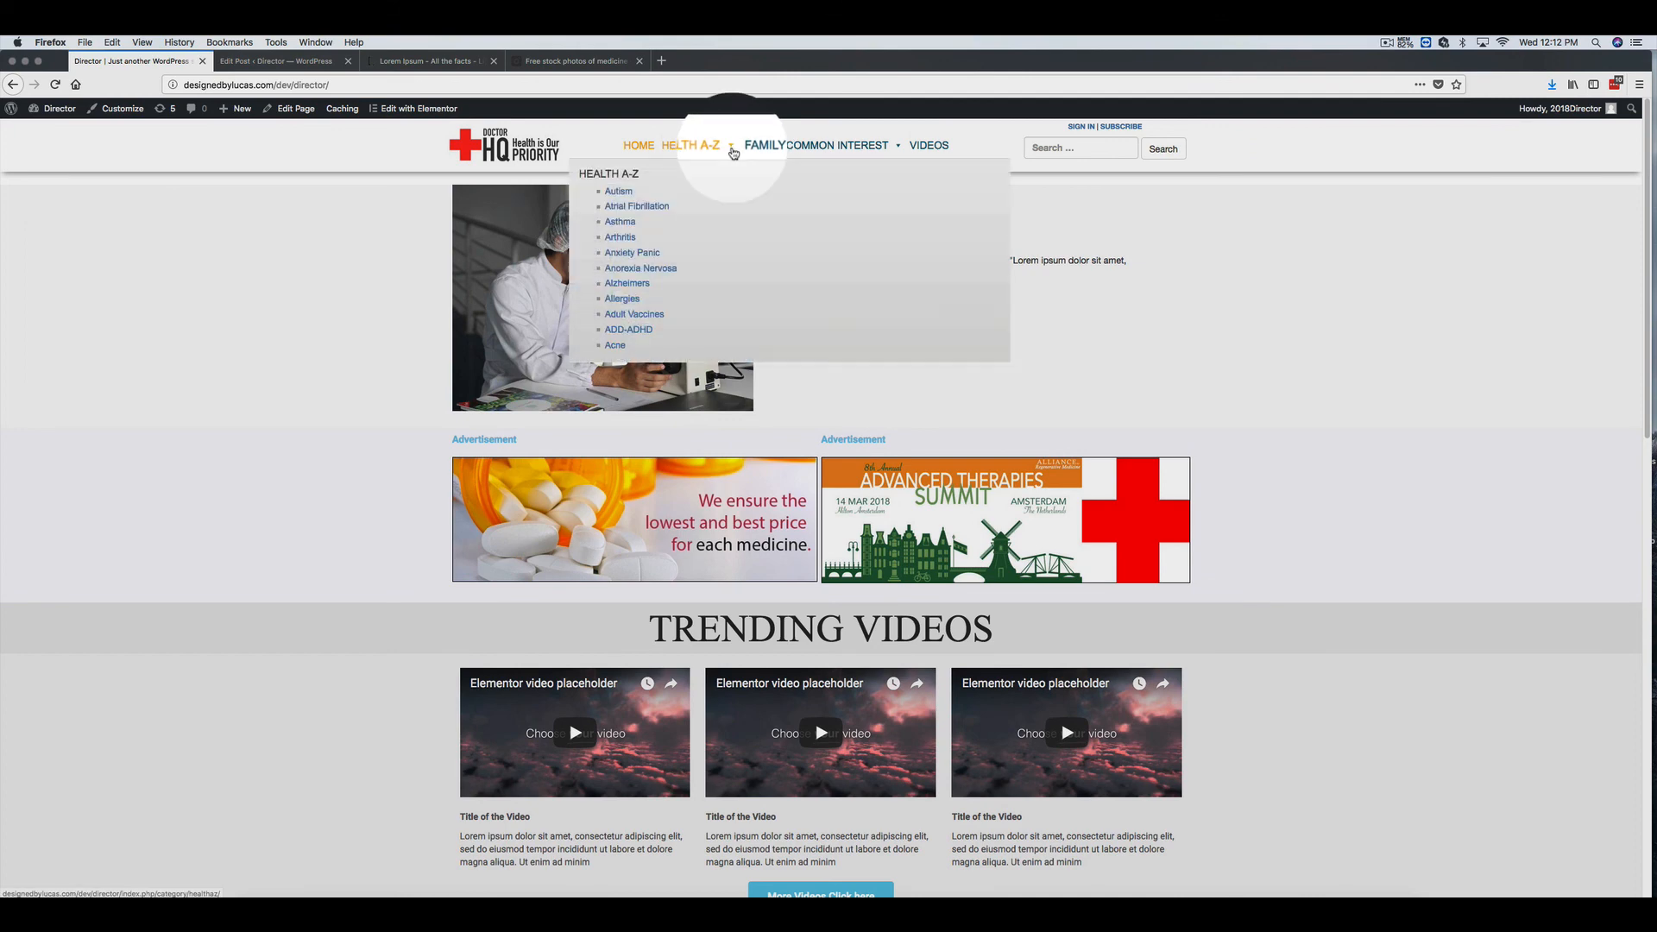
left_click(623, 299)
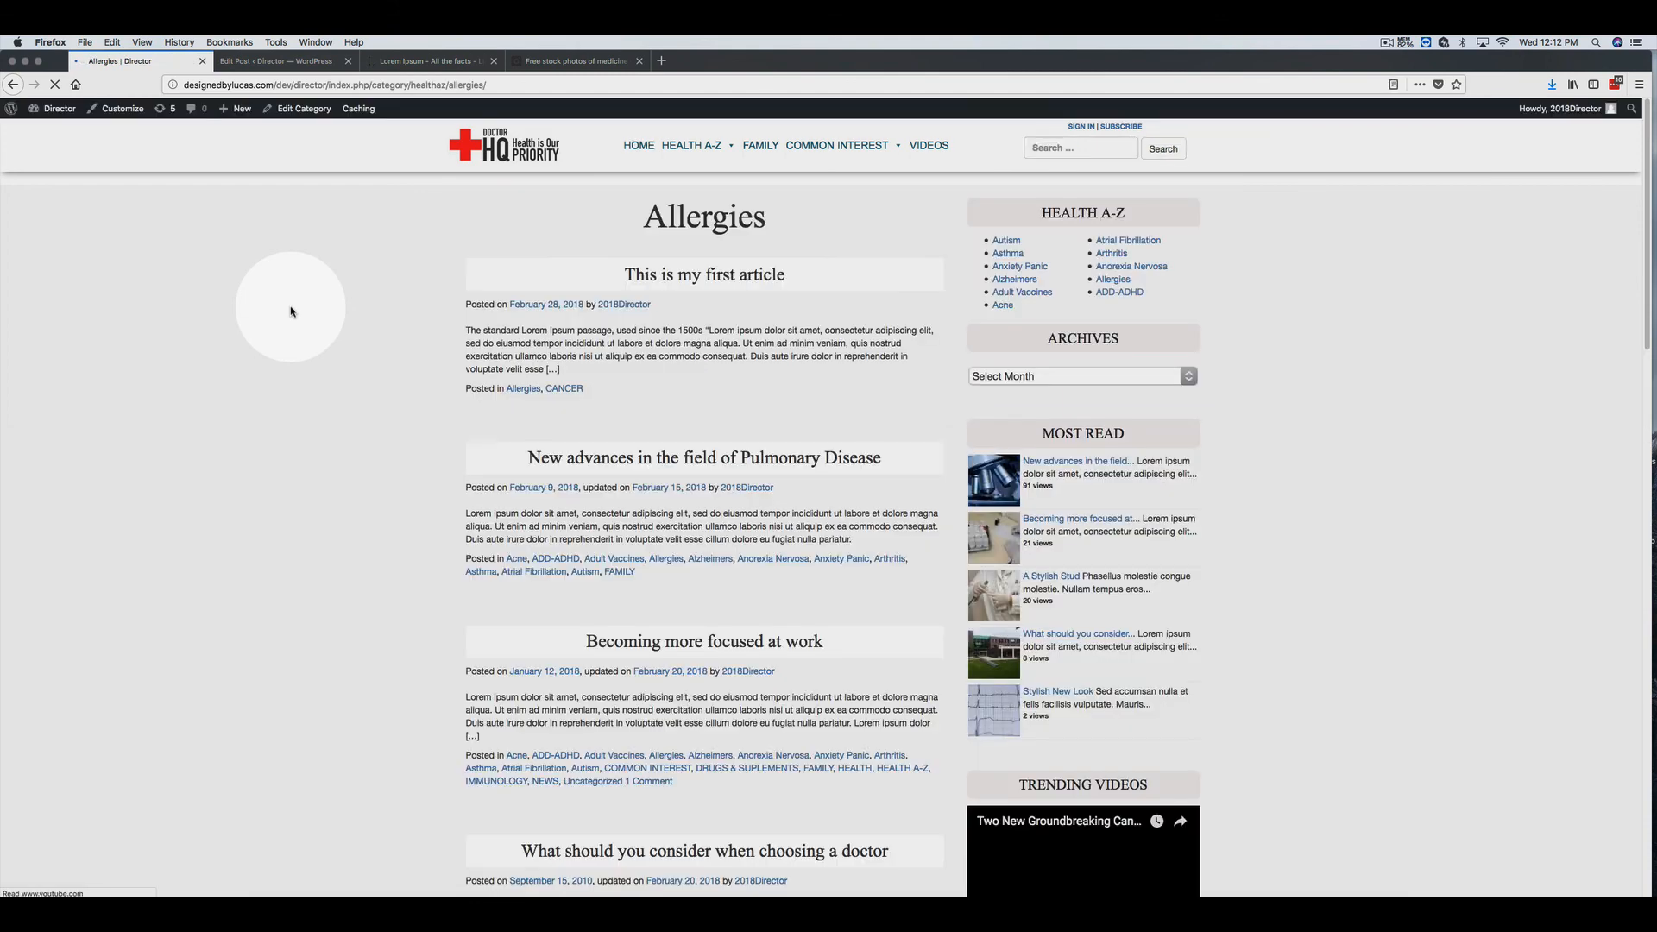
left_click(729, 277)
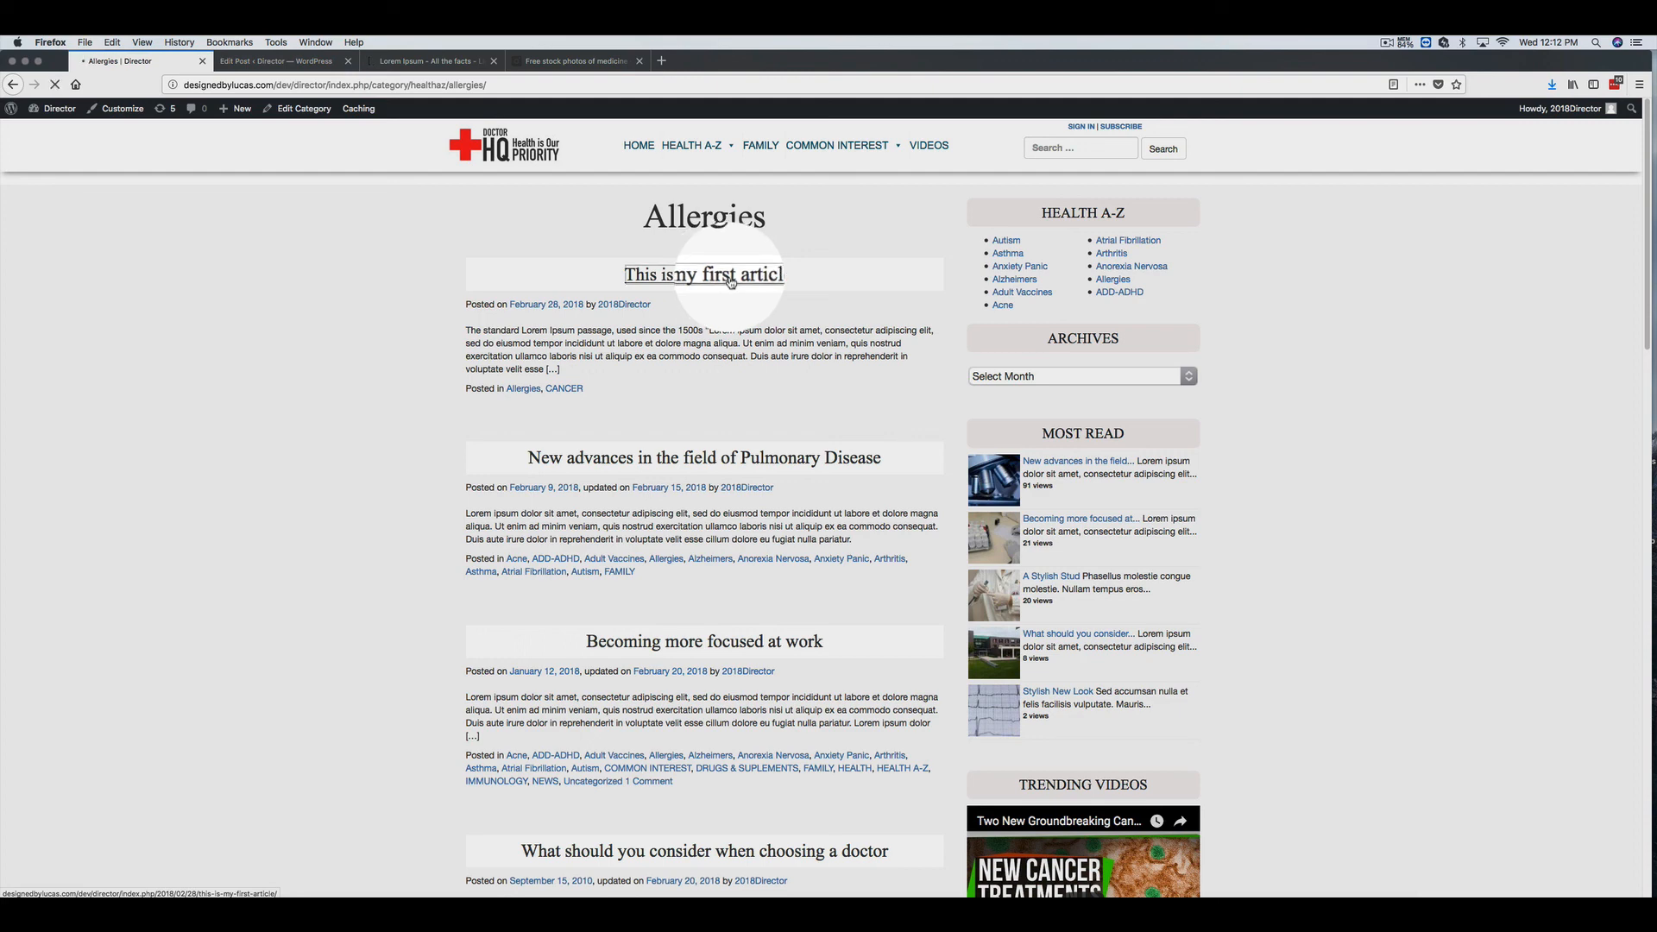